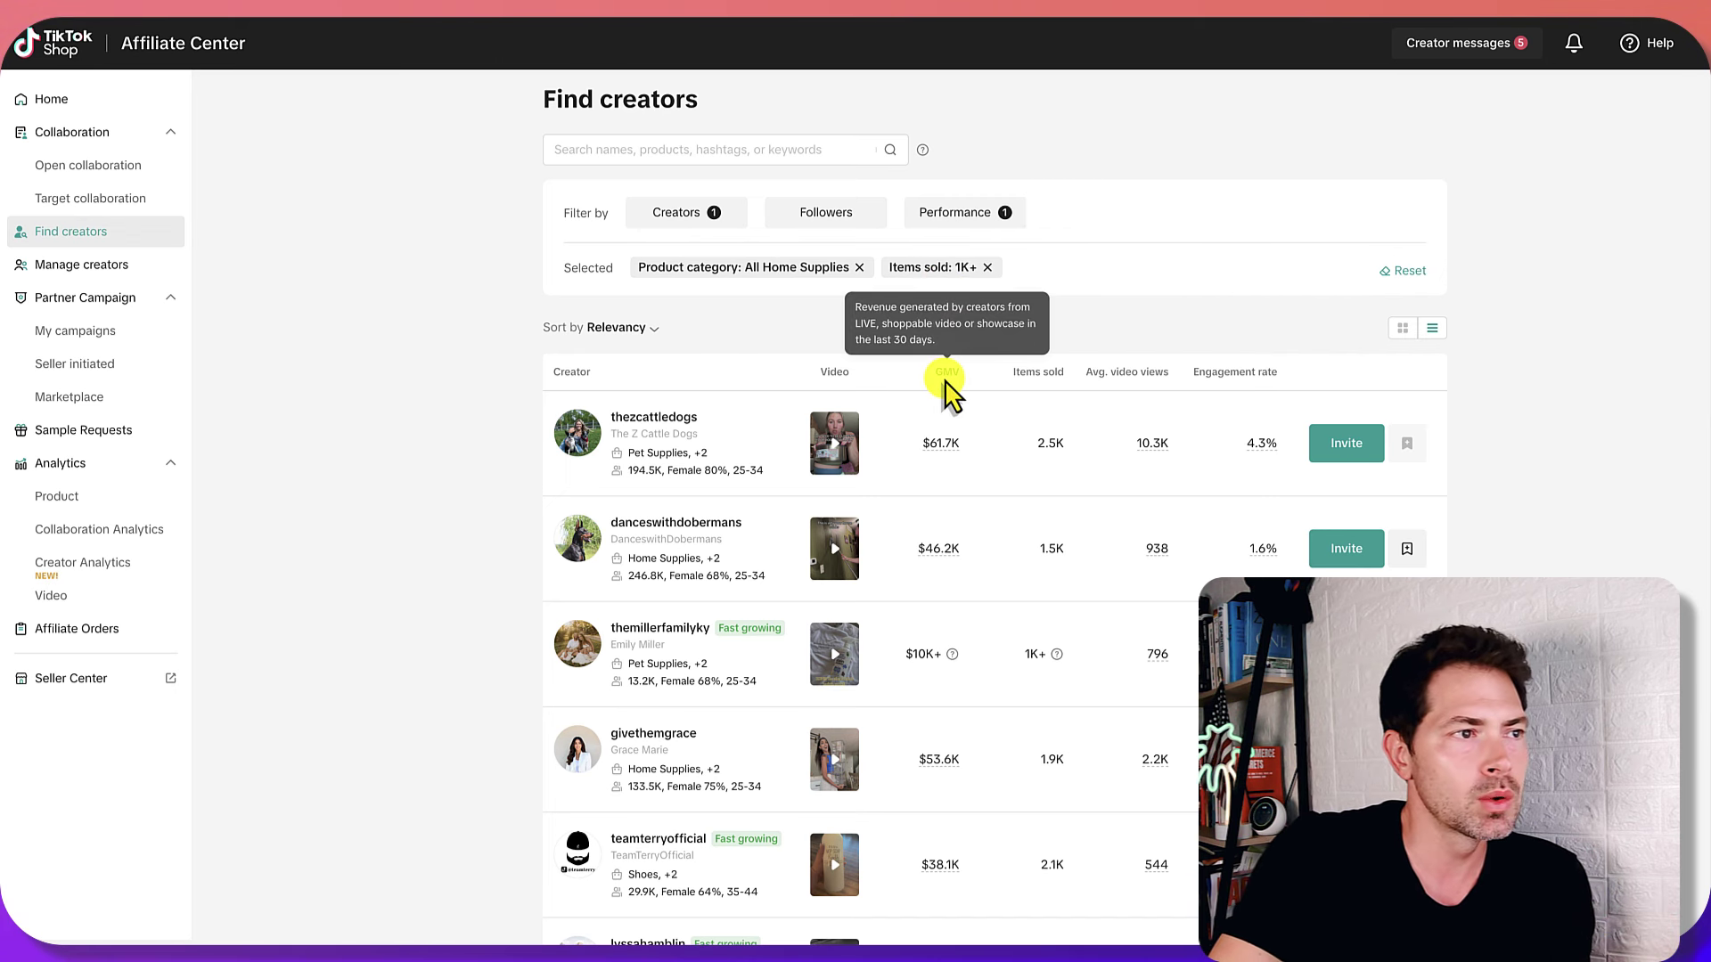
- Preview the sample video of the second creator in the list and close the preview
{"action": "mouse_move", "coordinate": [946, 367]}
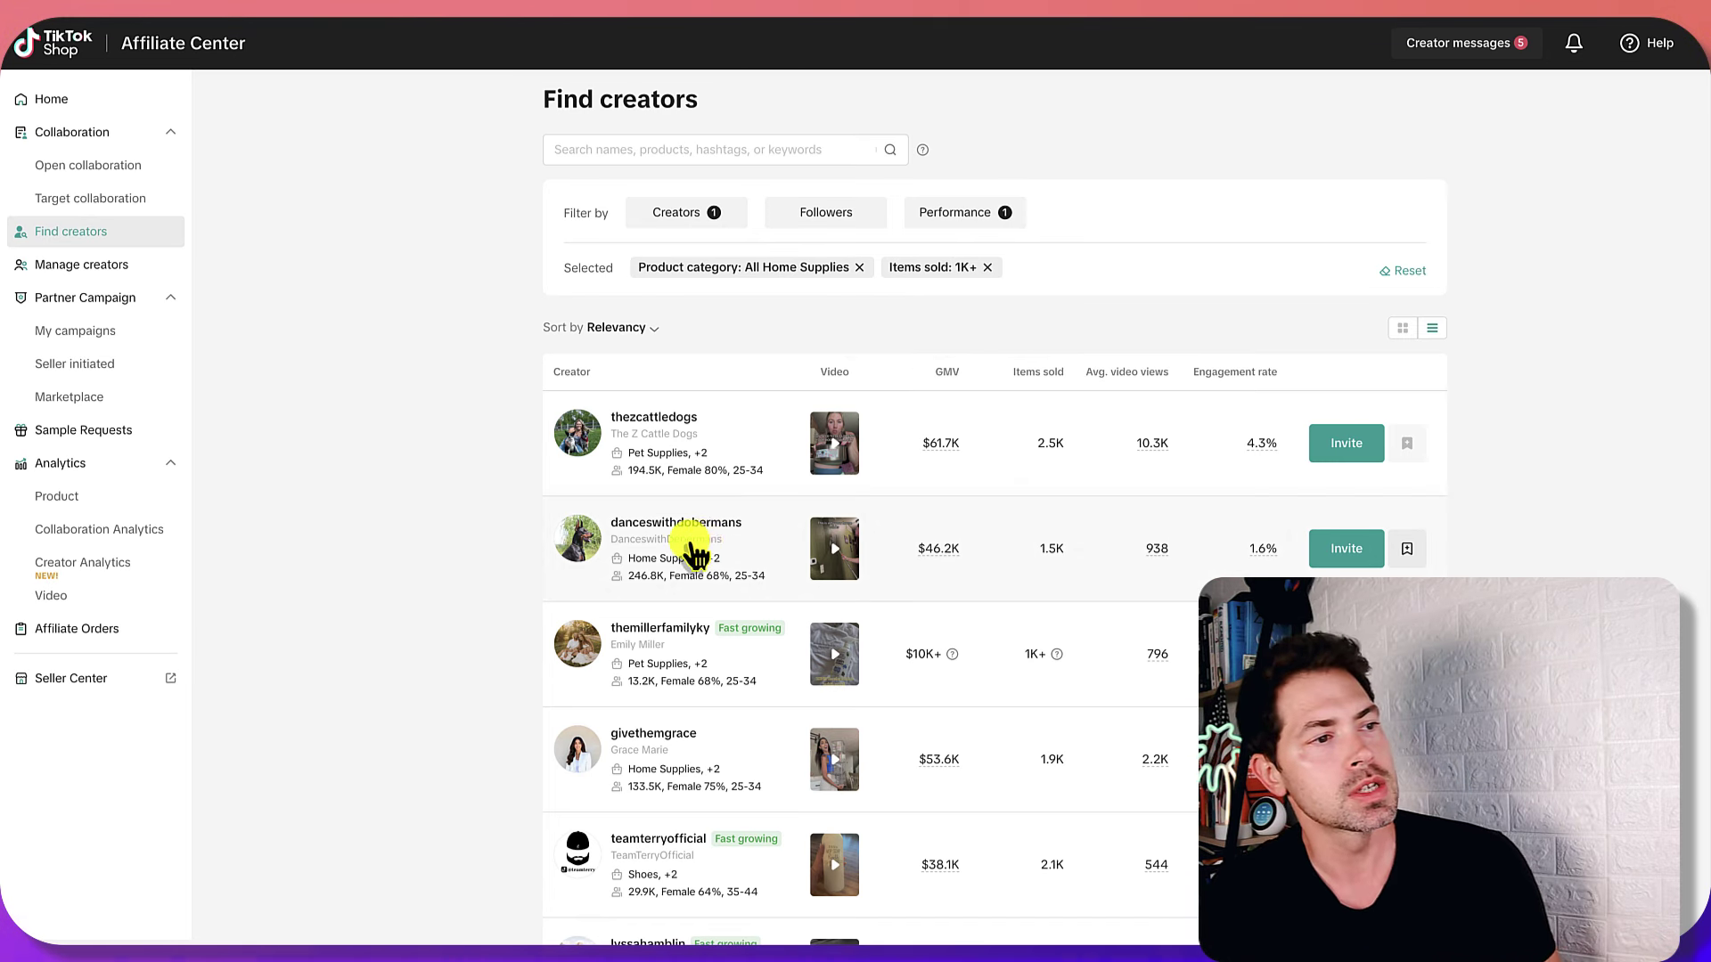
{"action": "left_click", "coordinate": [834, 548]}
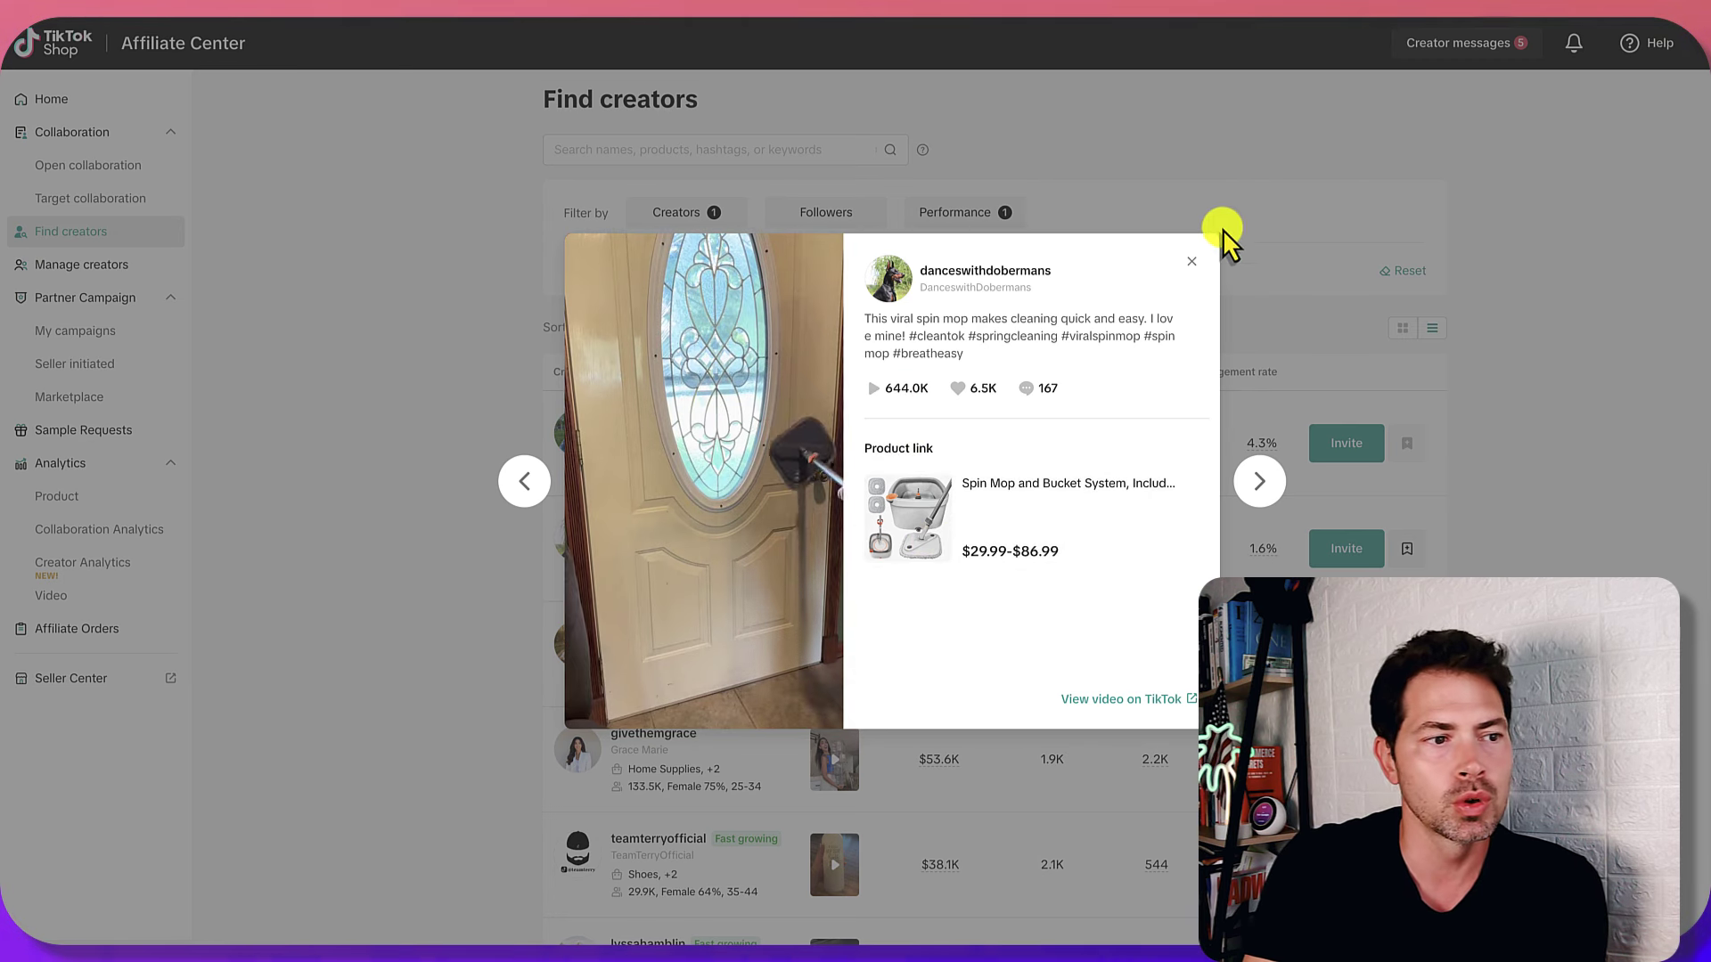
{"action": "left_click", "coordinate": [1192, 261]}
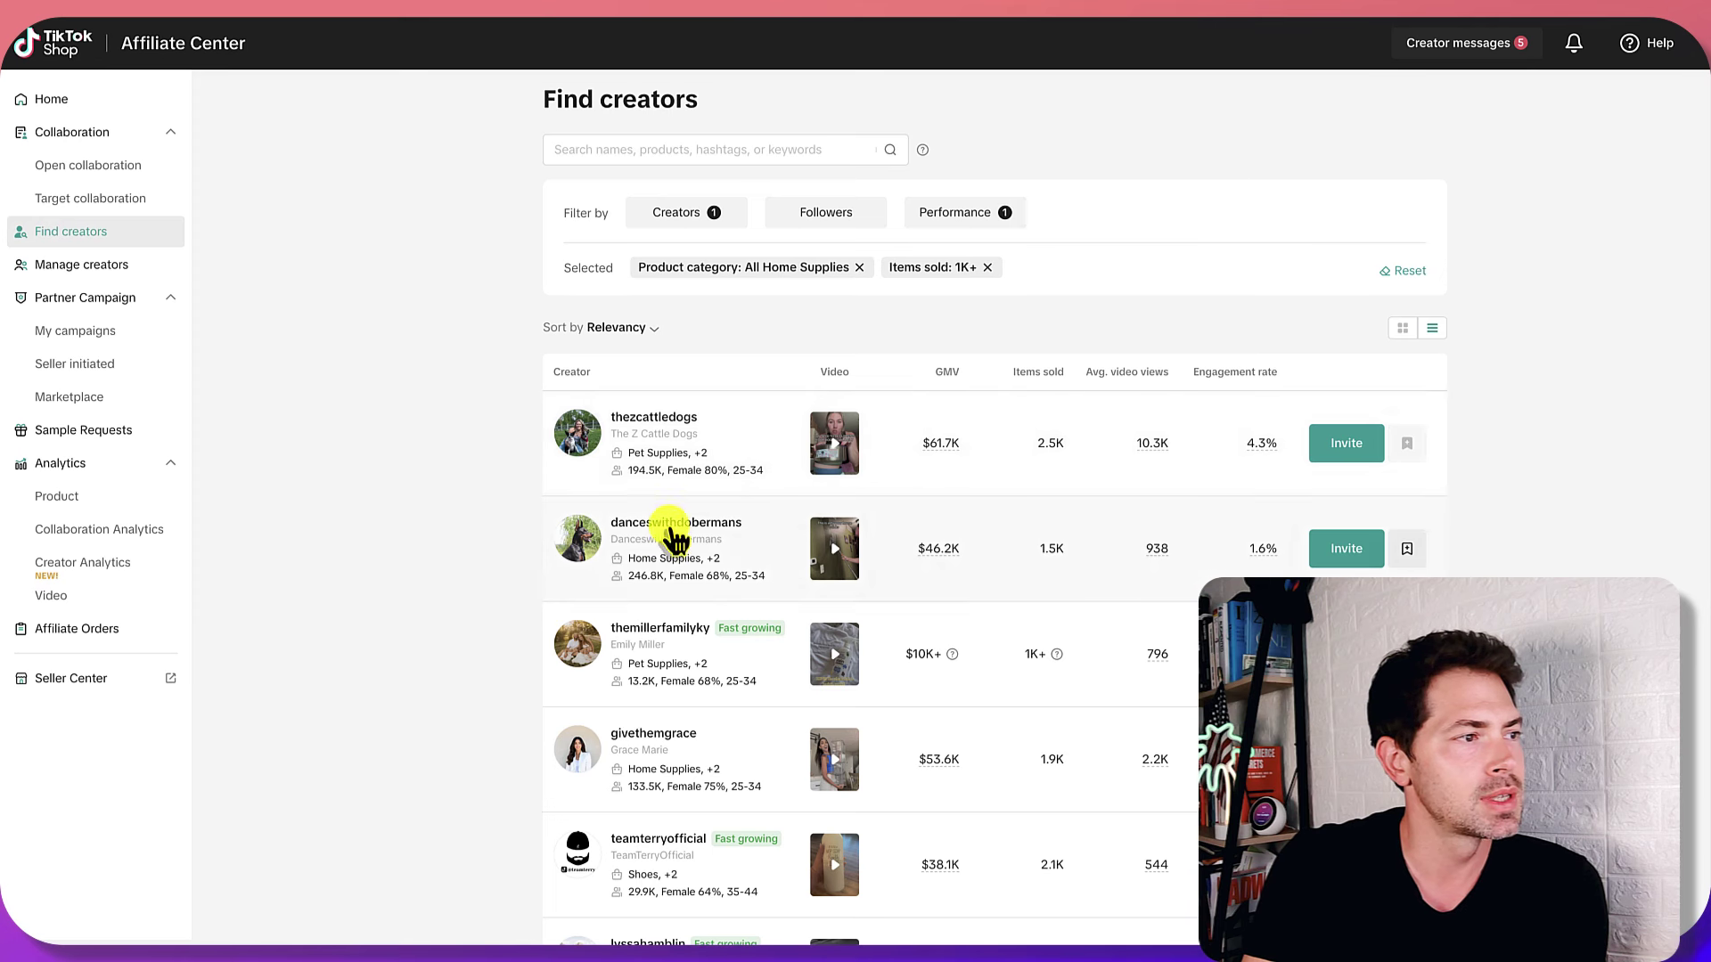
- Open the second listed creator's profile and examine the GMV and GMV per buyer figures in Sales
{"action": "left_click", "coordinate": [634, 531]}
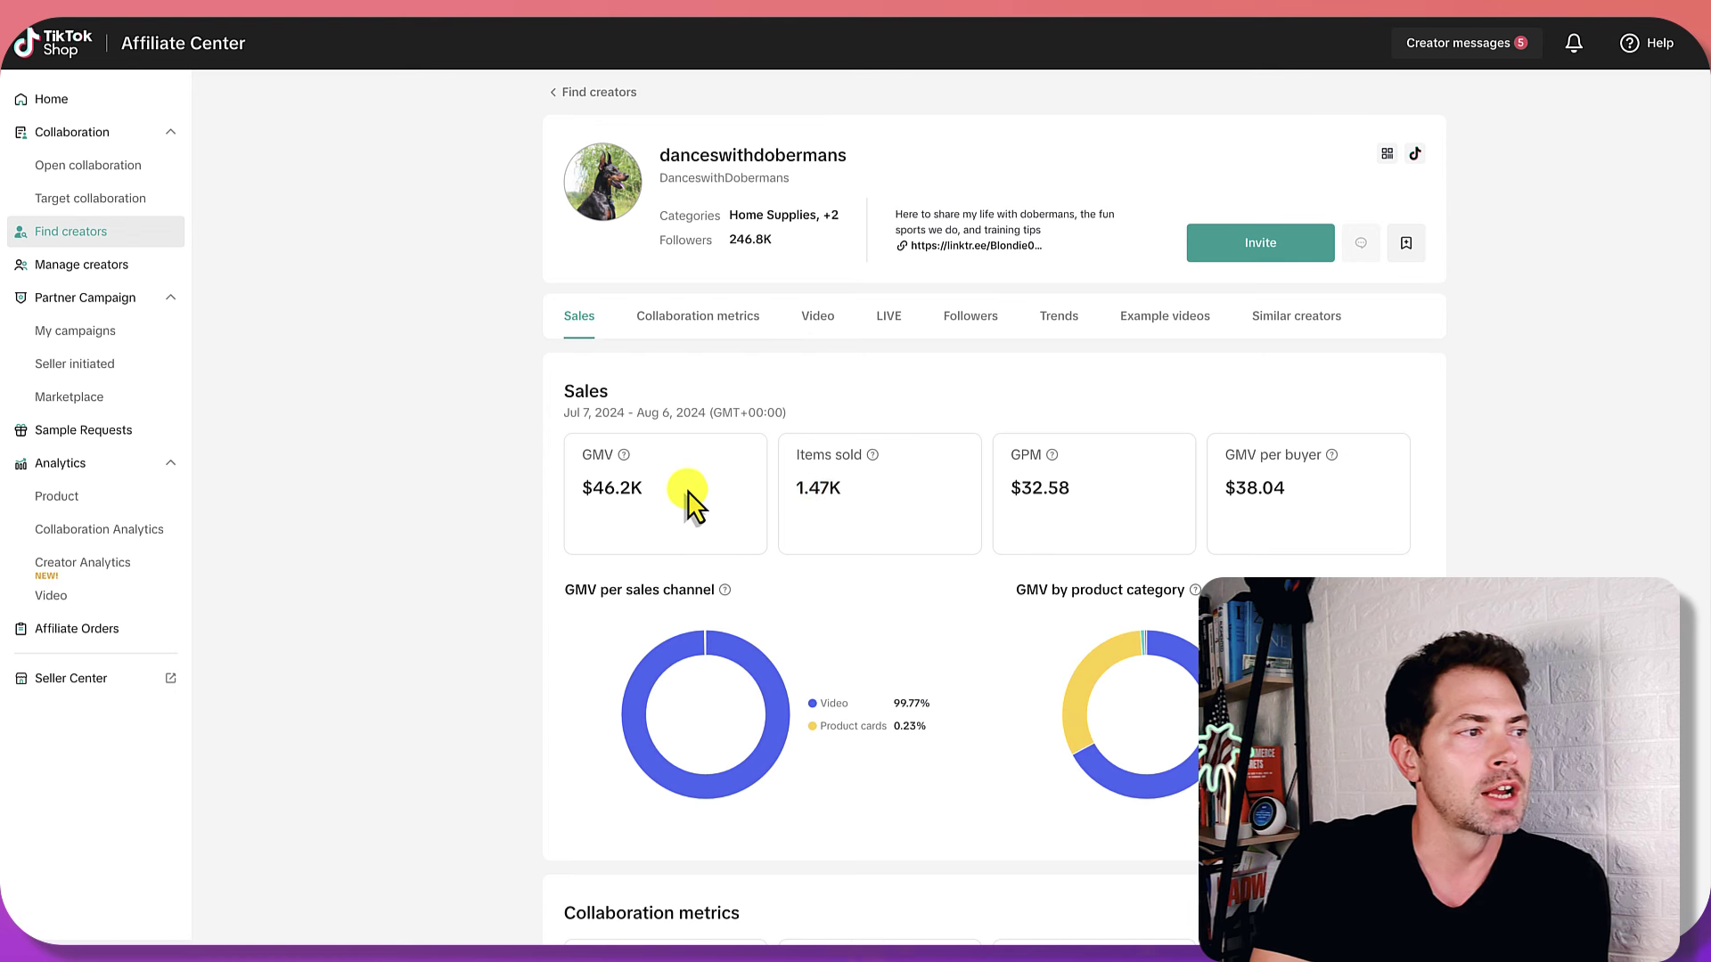
{"action": "left_click_drag", "start_coordinate": [690, 503], "coordinate": [579, 497]}
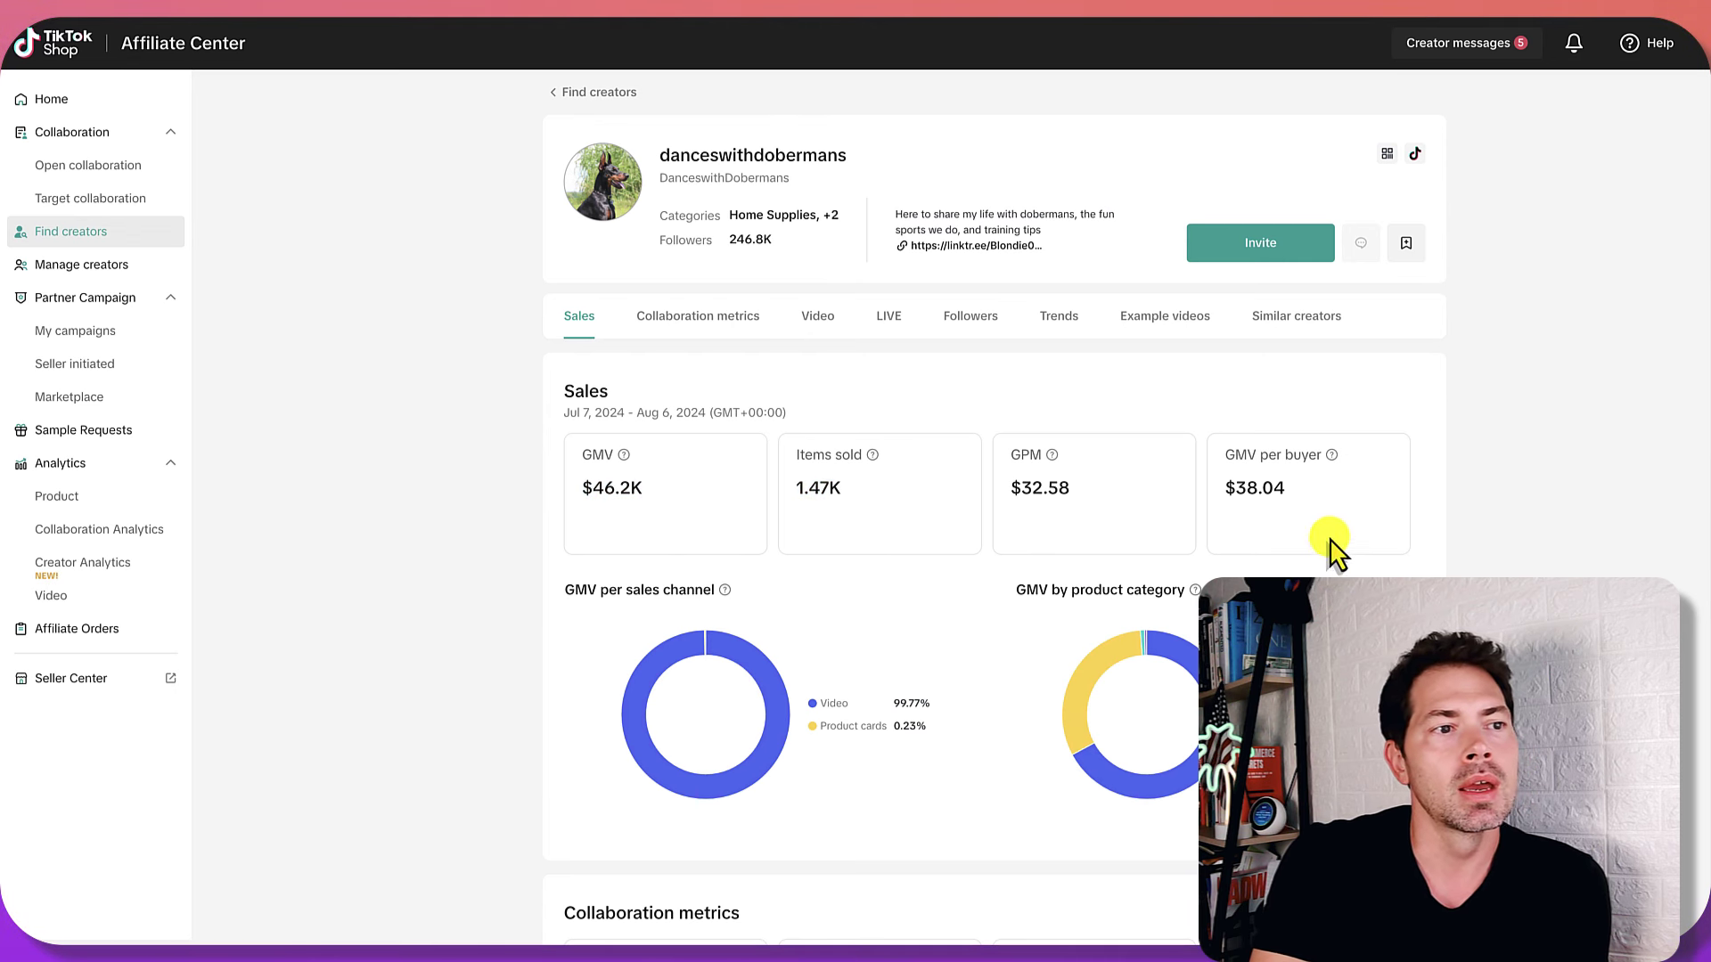
{"action": "left_click_drag", "start_coordinate": [1333, 500], "coordinate": [1231, 492]}
{"action": "left_click", "coordinate": [1167, 559]}
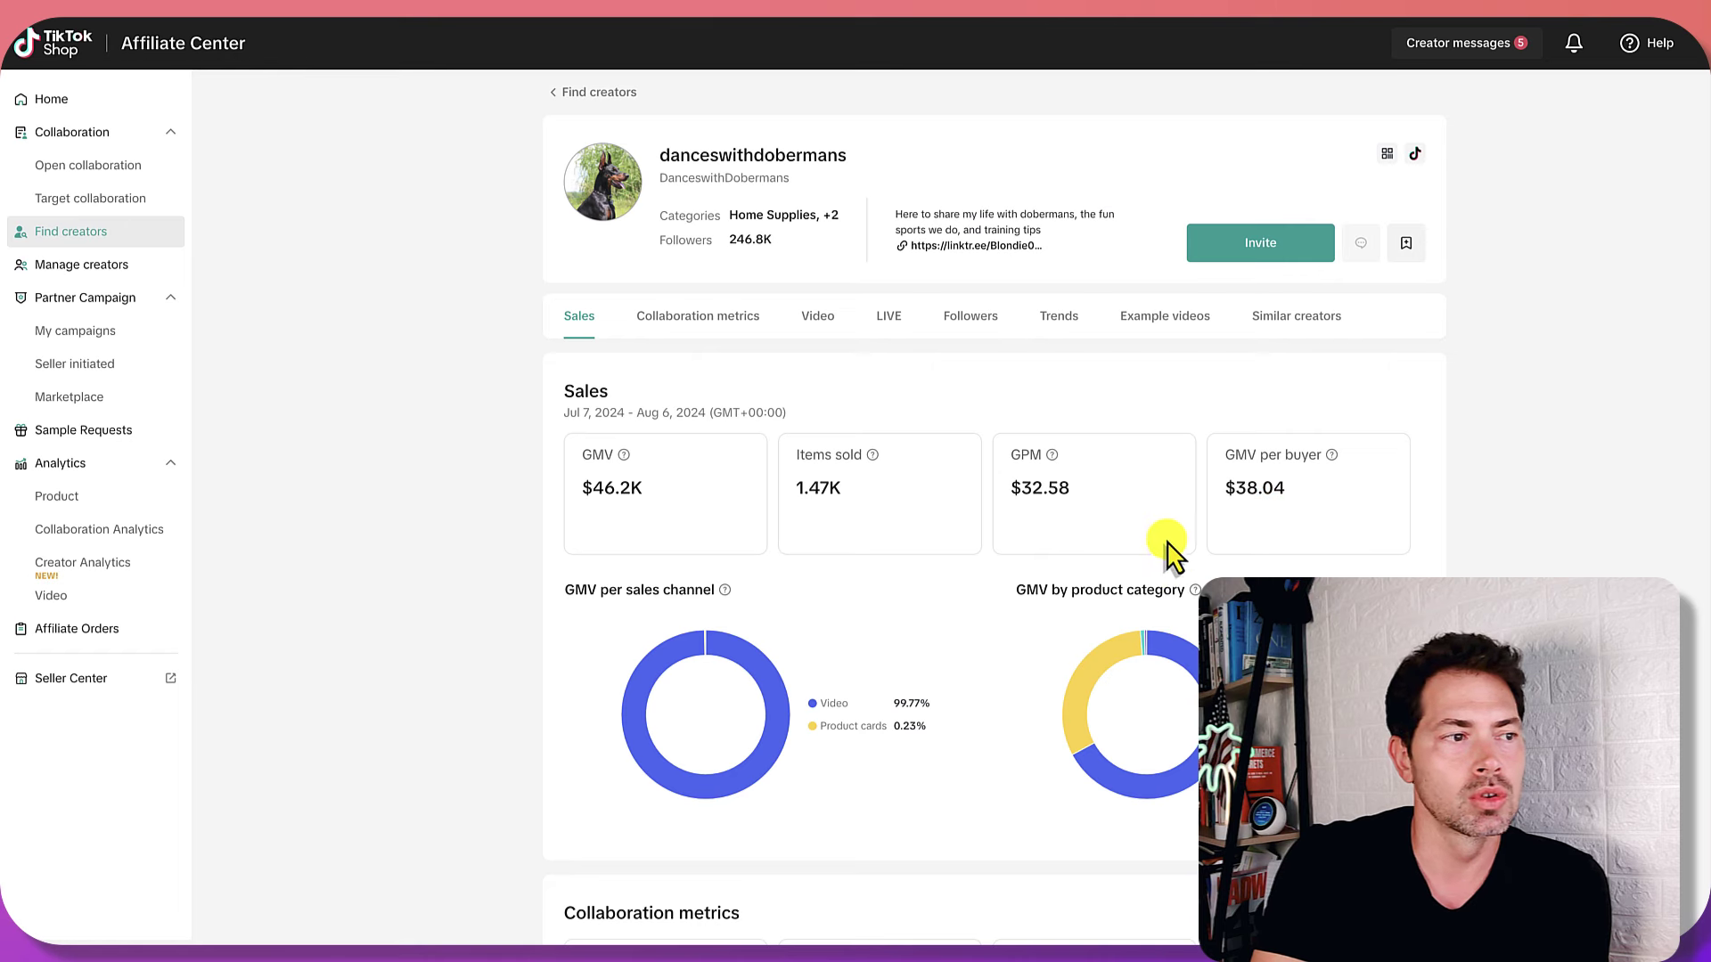
- Check the creator's average commission rate and number of products under Collaboration metrics
{"action": "scroll", "coordinate": [1203, 557], "scroll_direction": "down", "scroll_amount": 7}
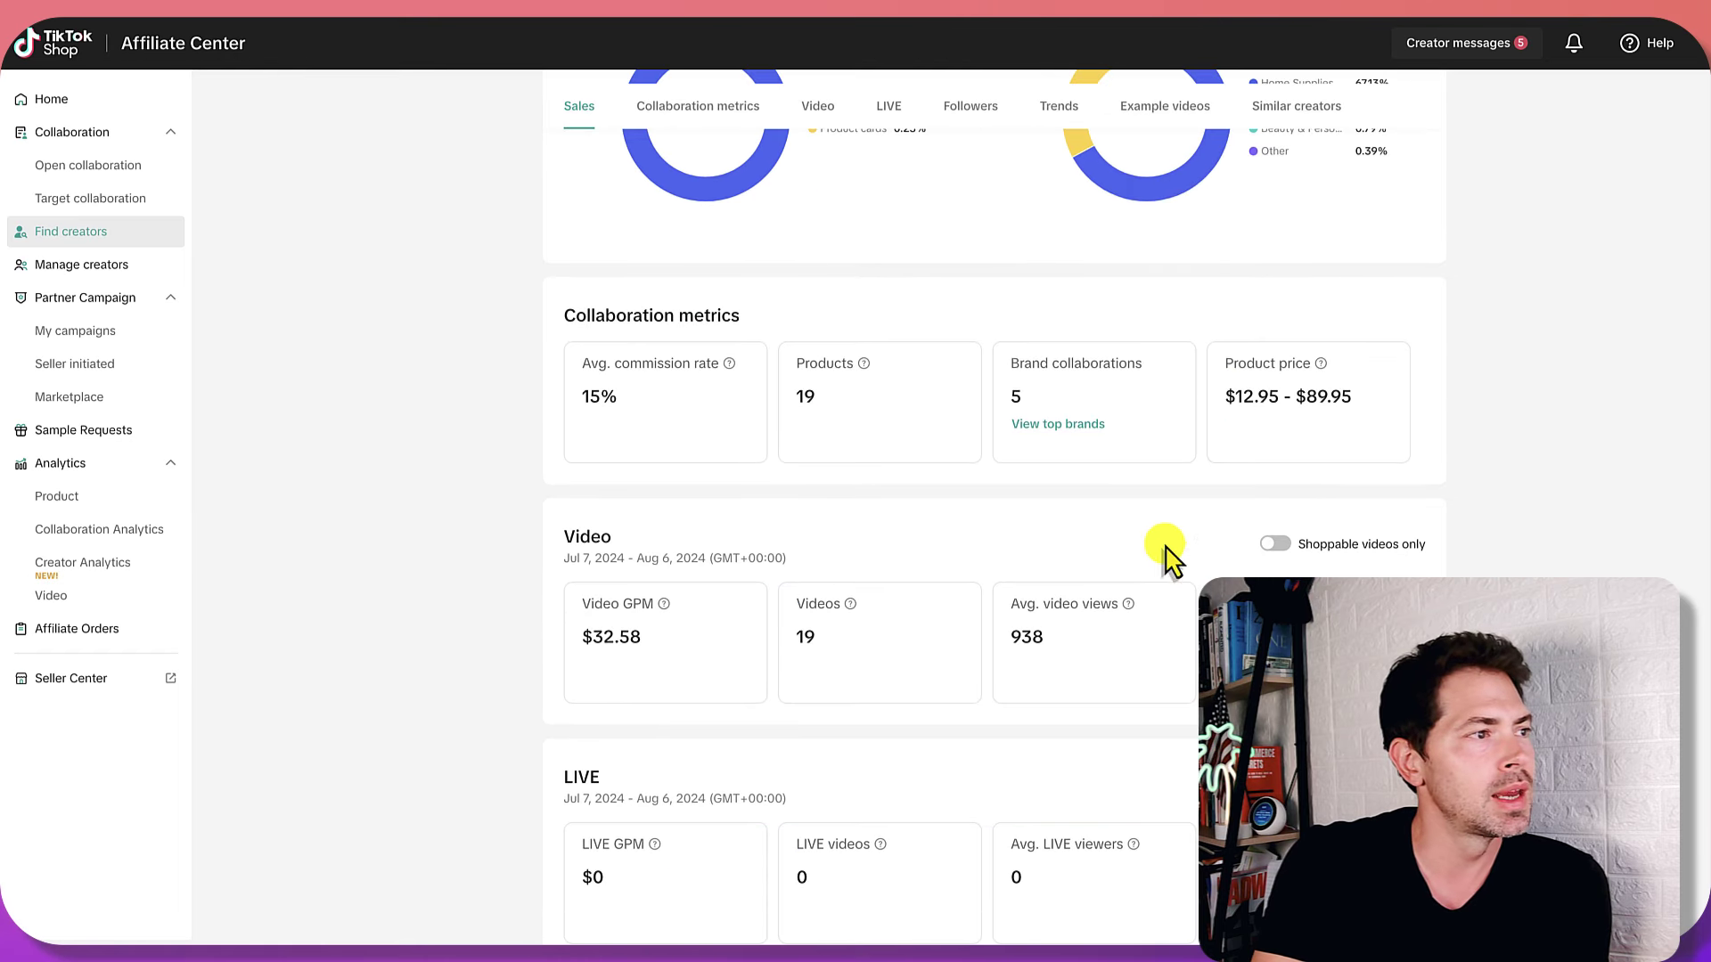
{"action": "double_click", "coordinate": [592, 398]}
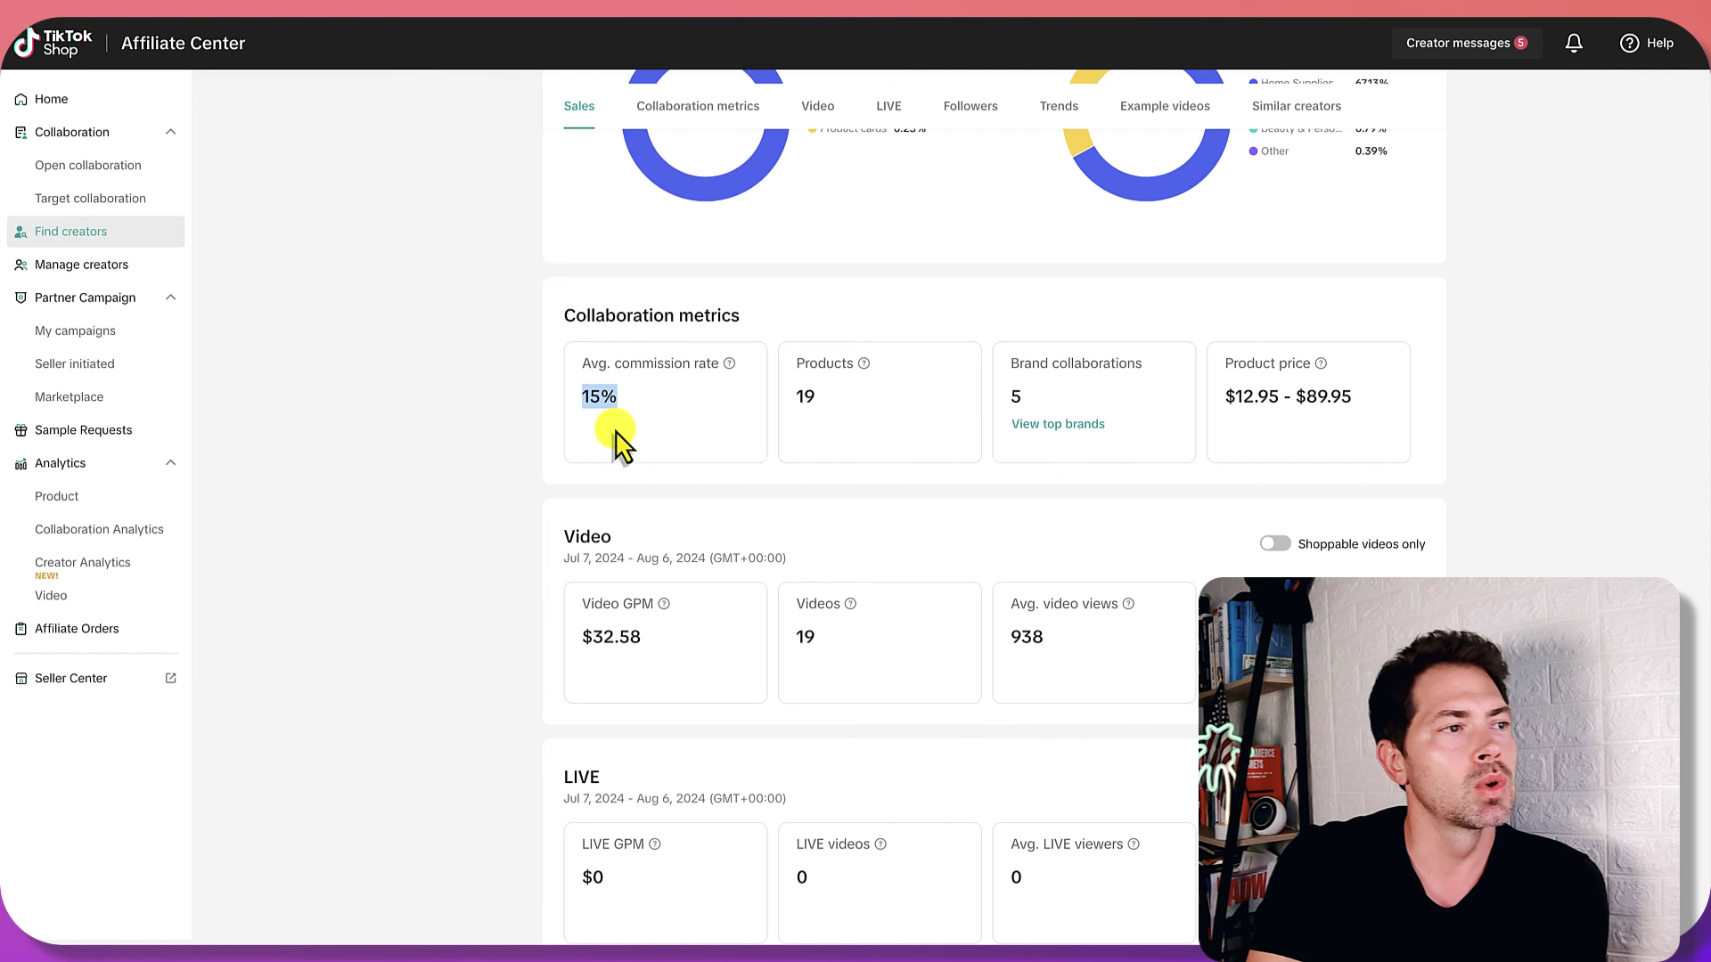
{"action": "double_click", "coordinate": [796, 401]}
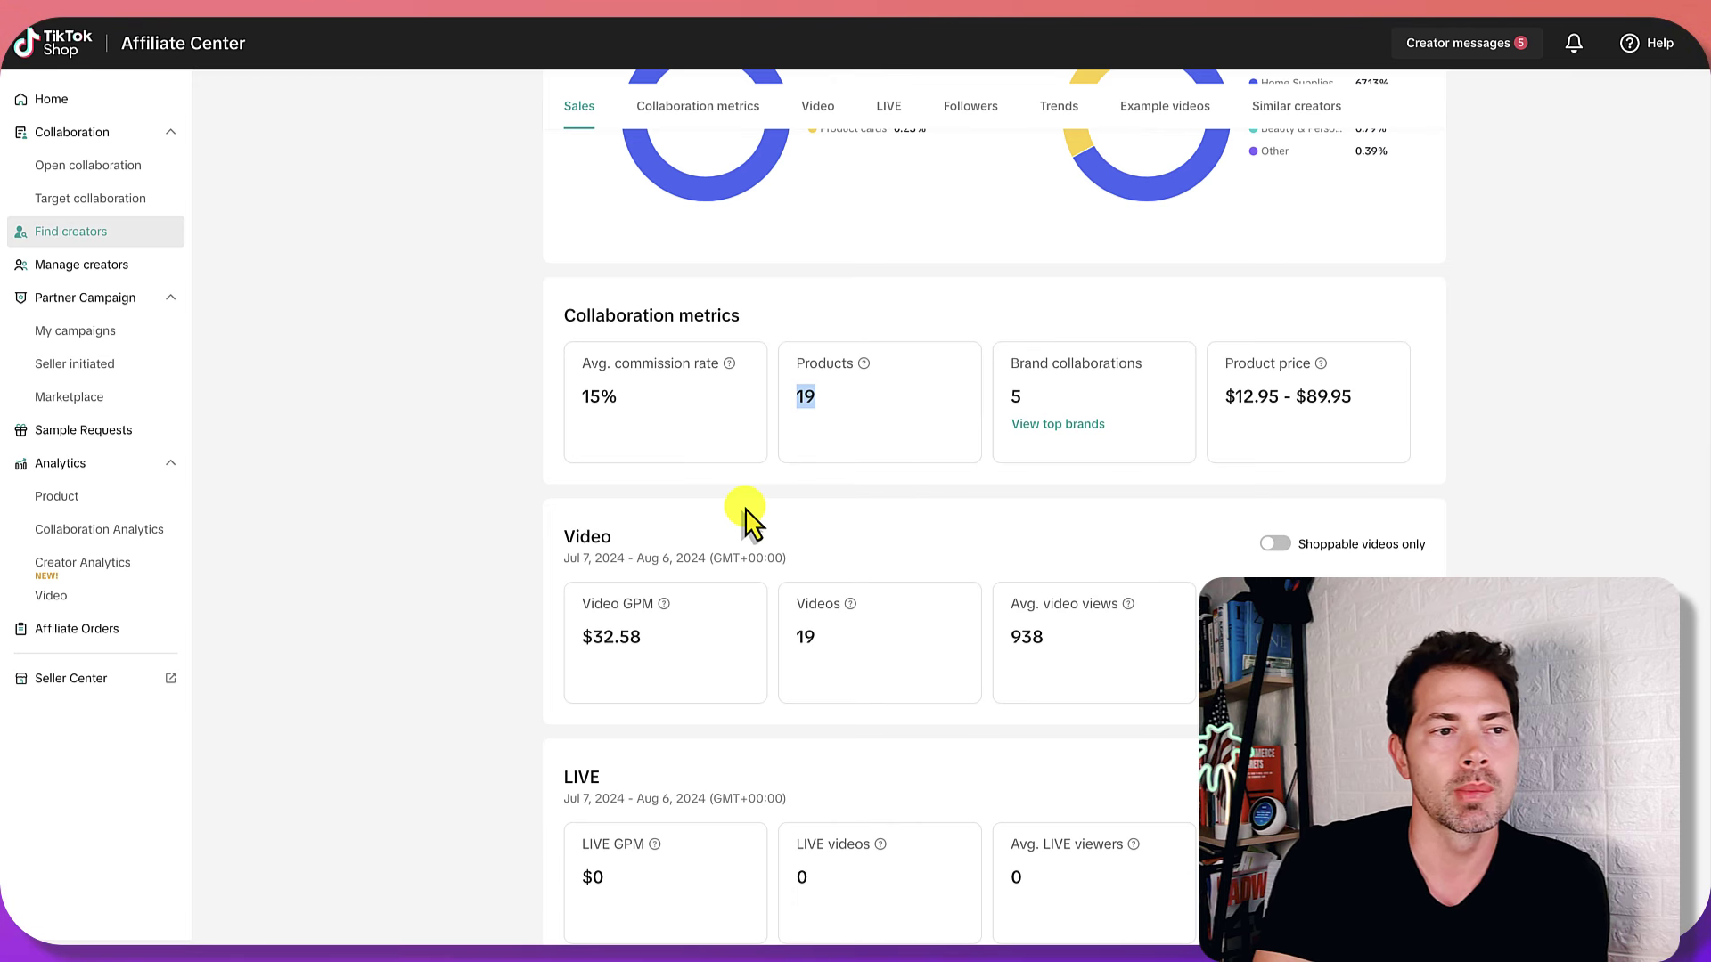
- Examine the GMV by product category breakdown and exclude Home Supplies from its chart
{"action": "scroll", "coordinate": [747, 516], "scroll_direction": "up", "scroll_amount": 4}
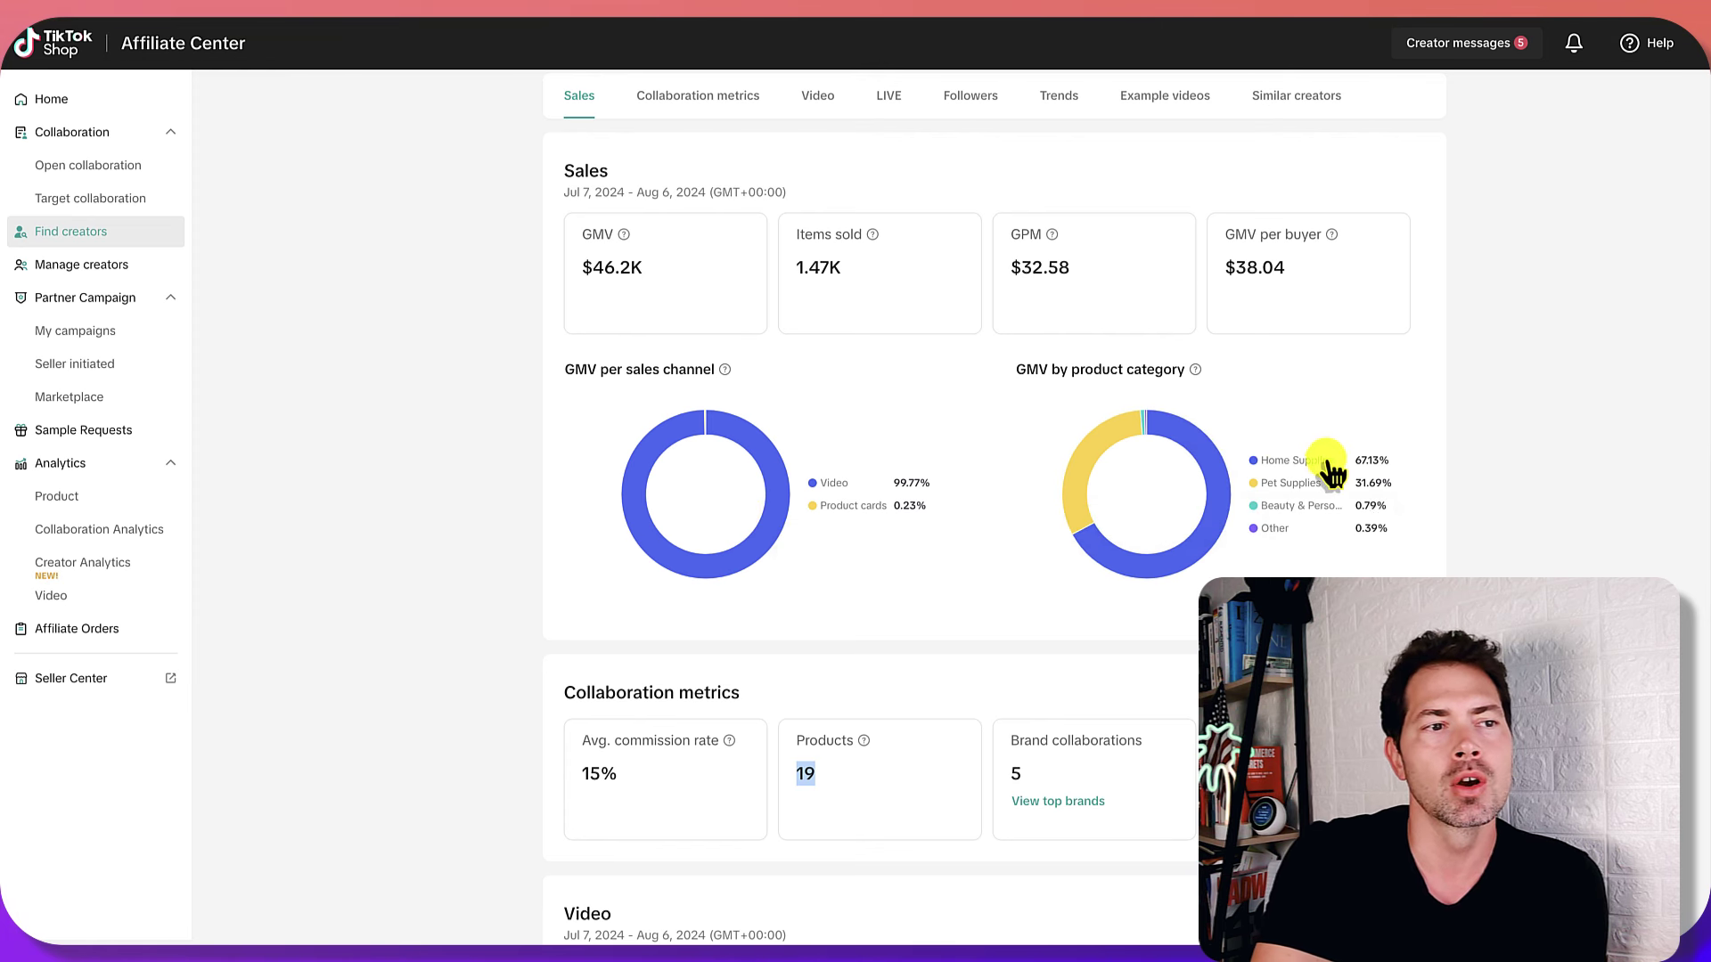
{"action": "left_click_drag", "start_coordinate": [1333, 462], "coordinate": [1277, 461]}
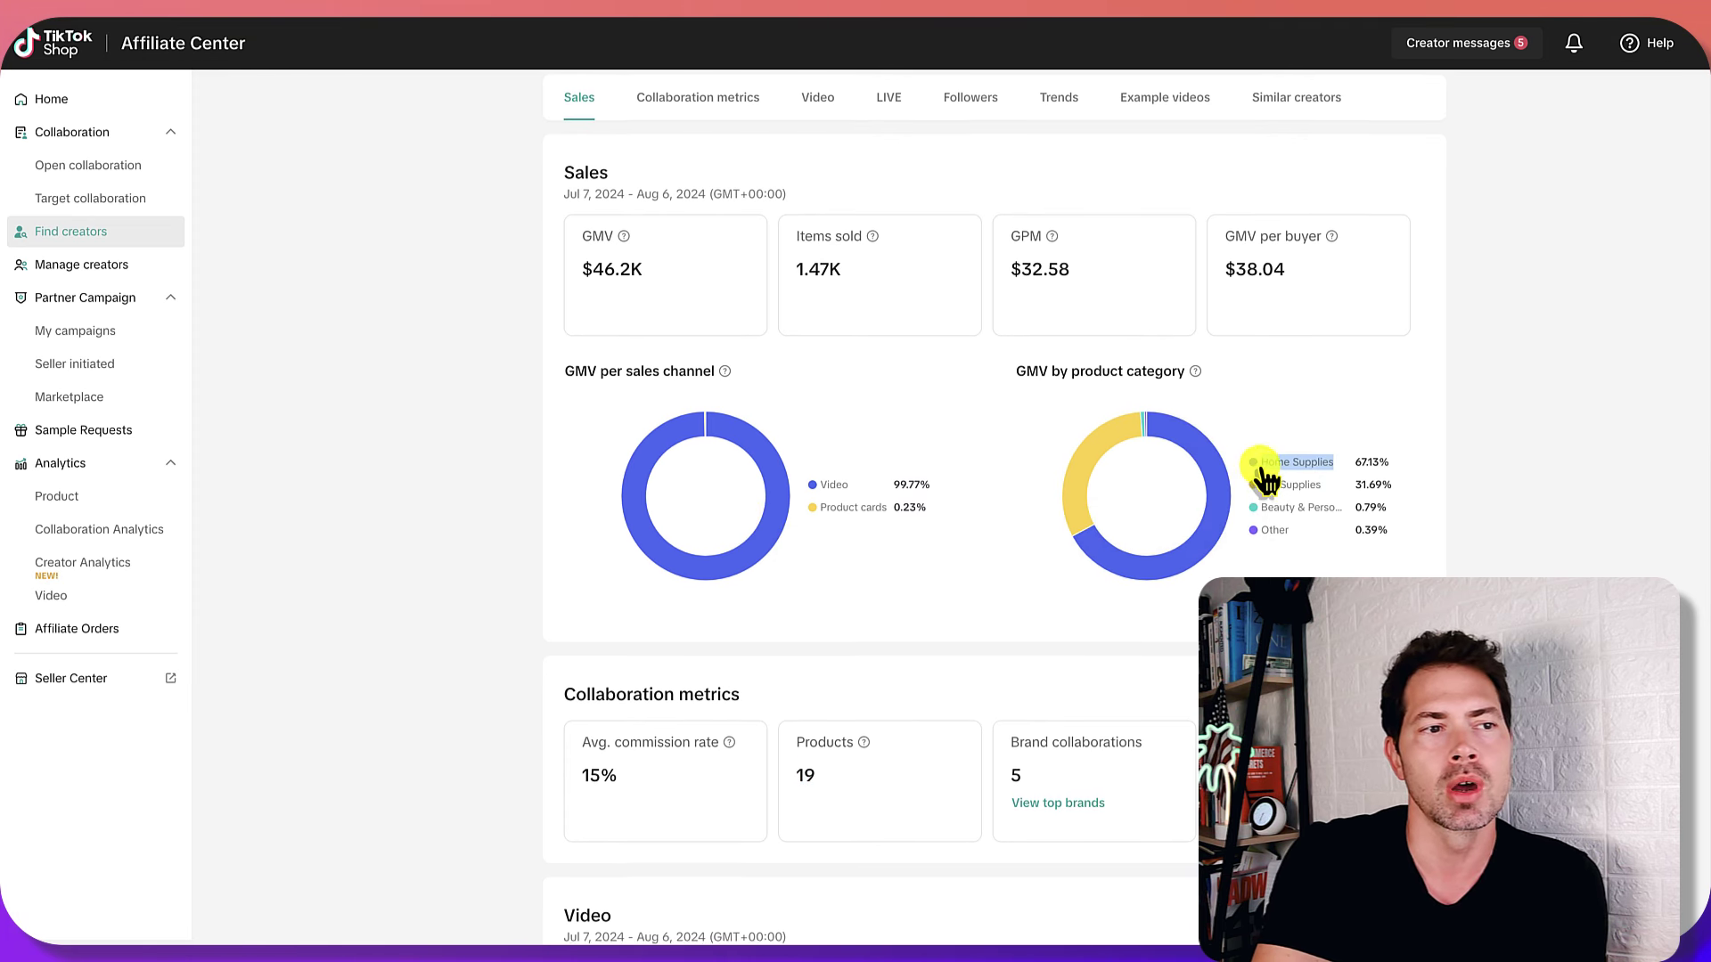
{"action": "left_click", "coordinate": [1262, 465]}
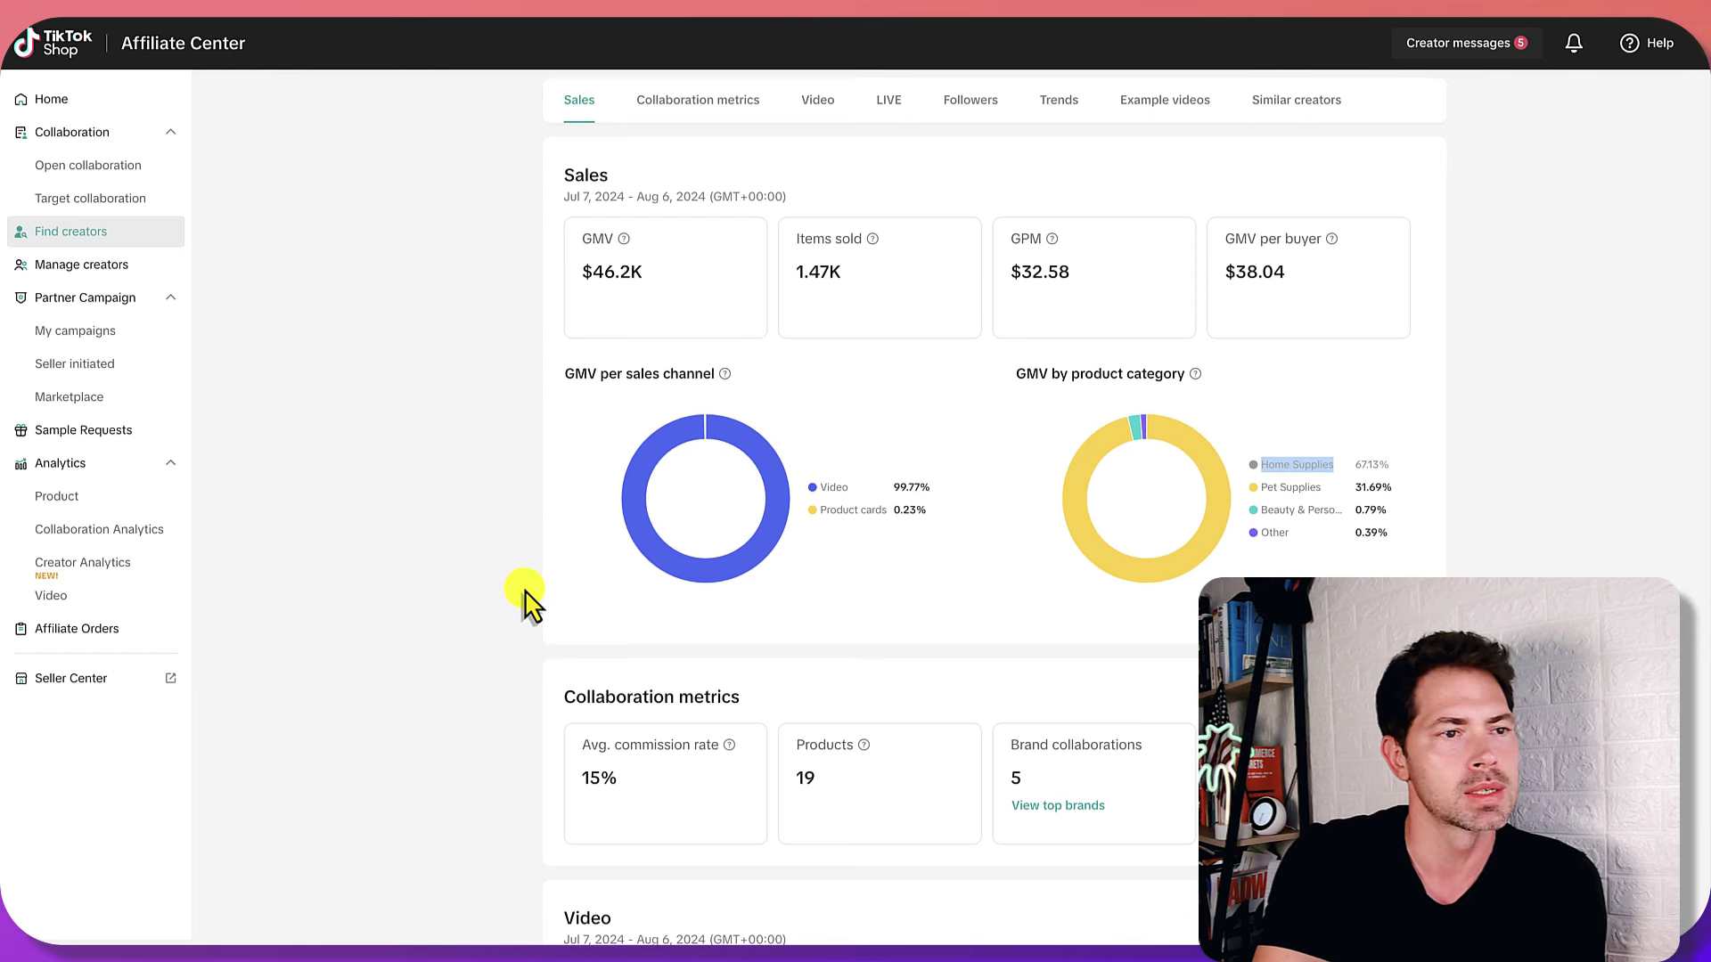
- Review the creator's Video and LIVE performance metrics
{"action": "scroll", "coordinate": [520, 597], "scroll_direction": "down", "scroll_amount": 3}
{"action": "scroll", "coordinate": [508, 545], "scroll_direction": "down", "scroll_amount": 2}
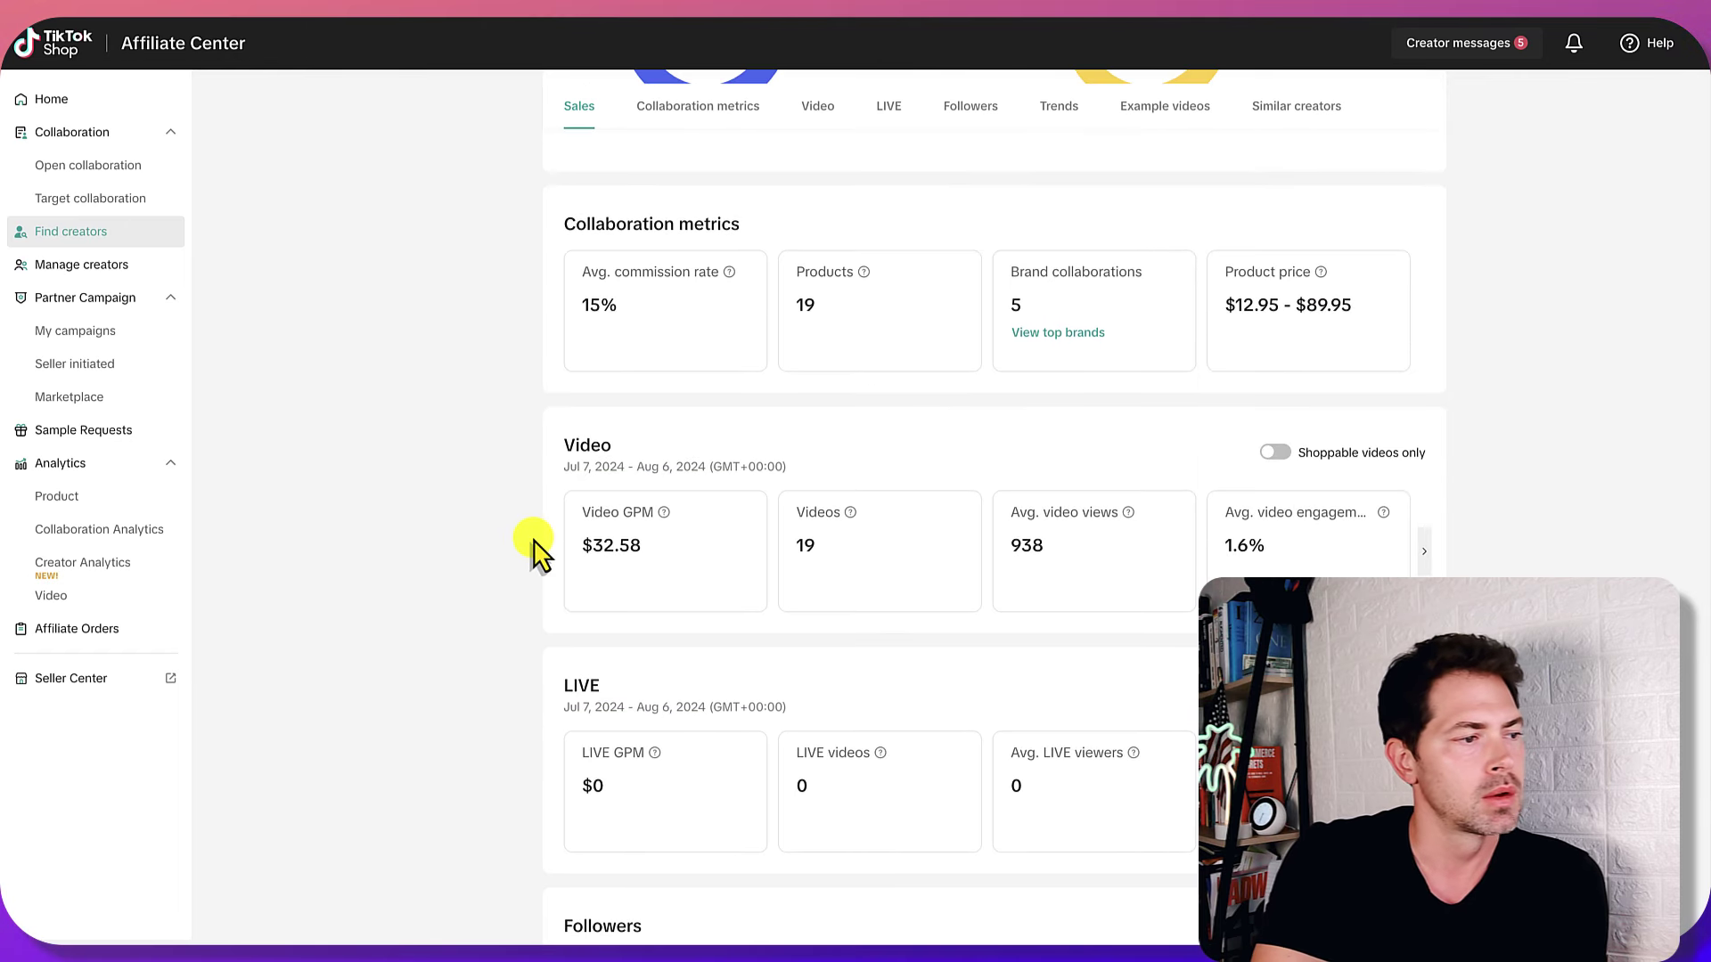
{"action": "scroll", "coordinate": [532, 551], "scroll_direction": "down", "scroll_amount": 2}
{"action": "scroll", "coordinate": [535, 548], "scroll_direction": "down", "scroll_amount": 2}
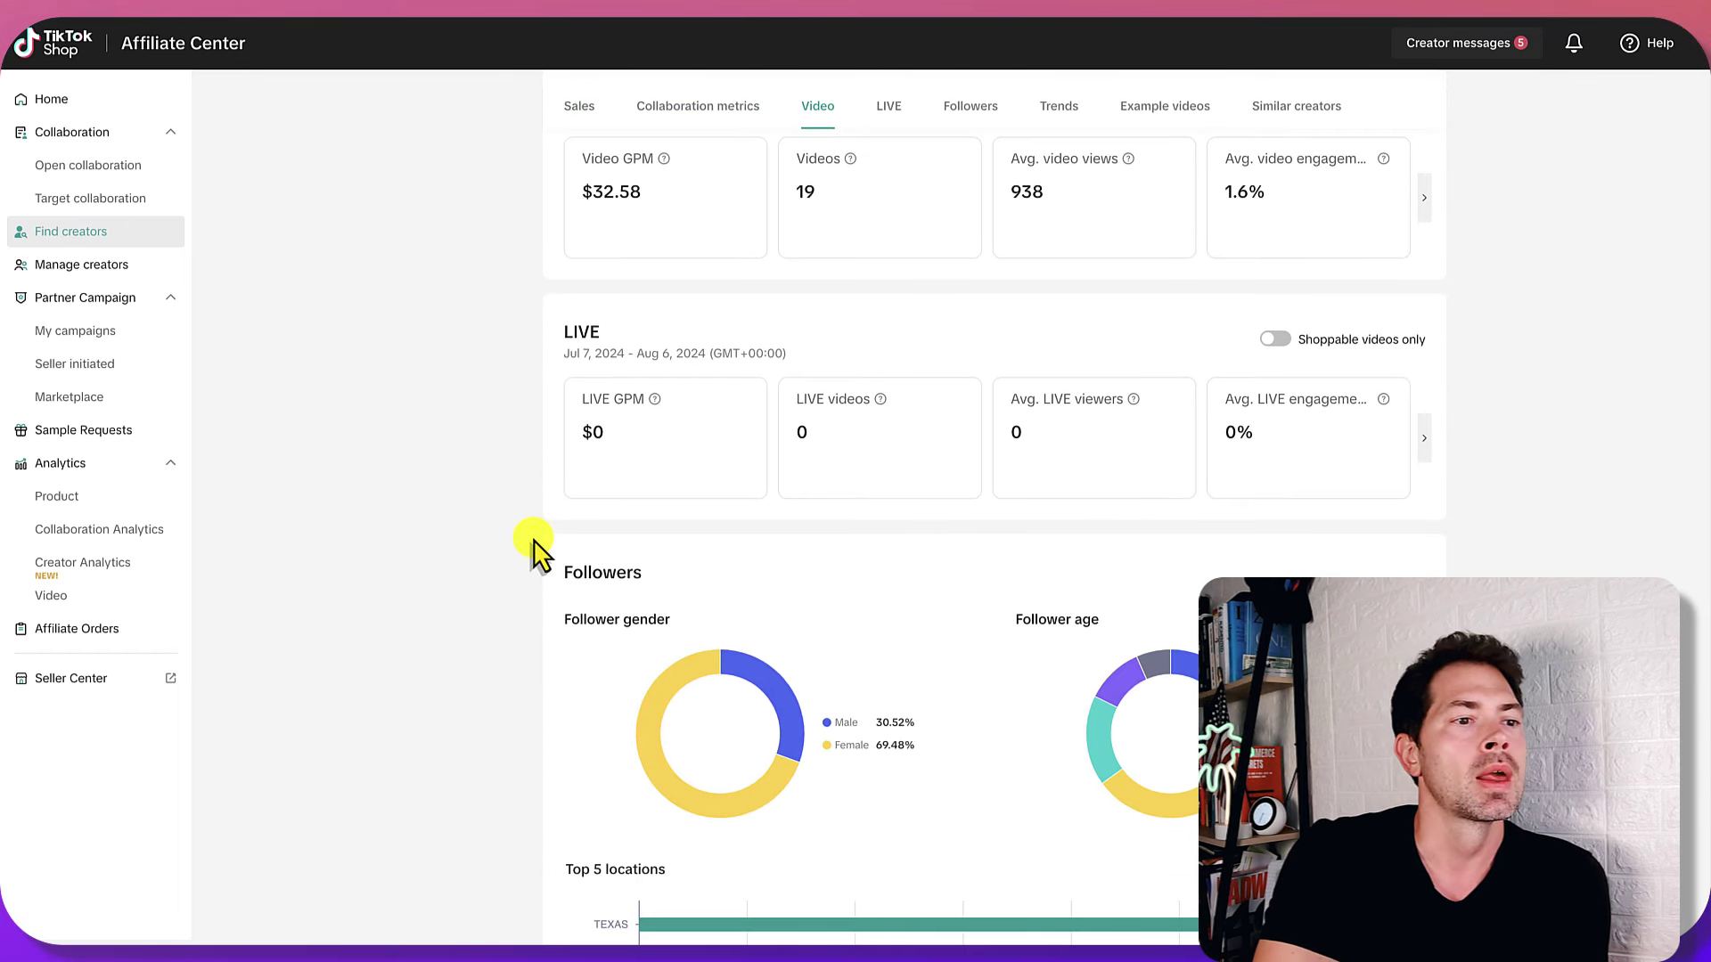
{"action": "scroll", "coordinate": [1354, 543], "scroll_direction": "down", "scroll_amount": 1}
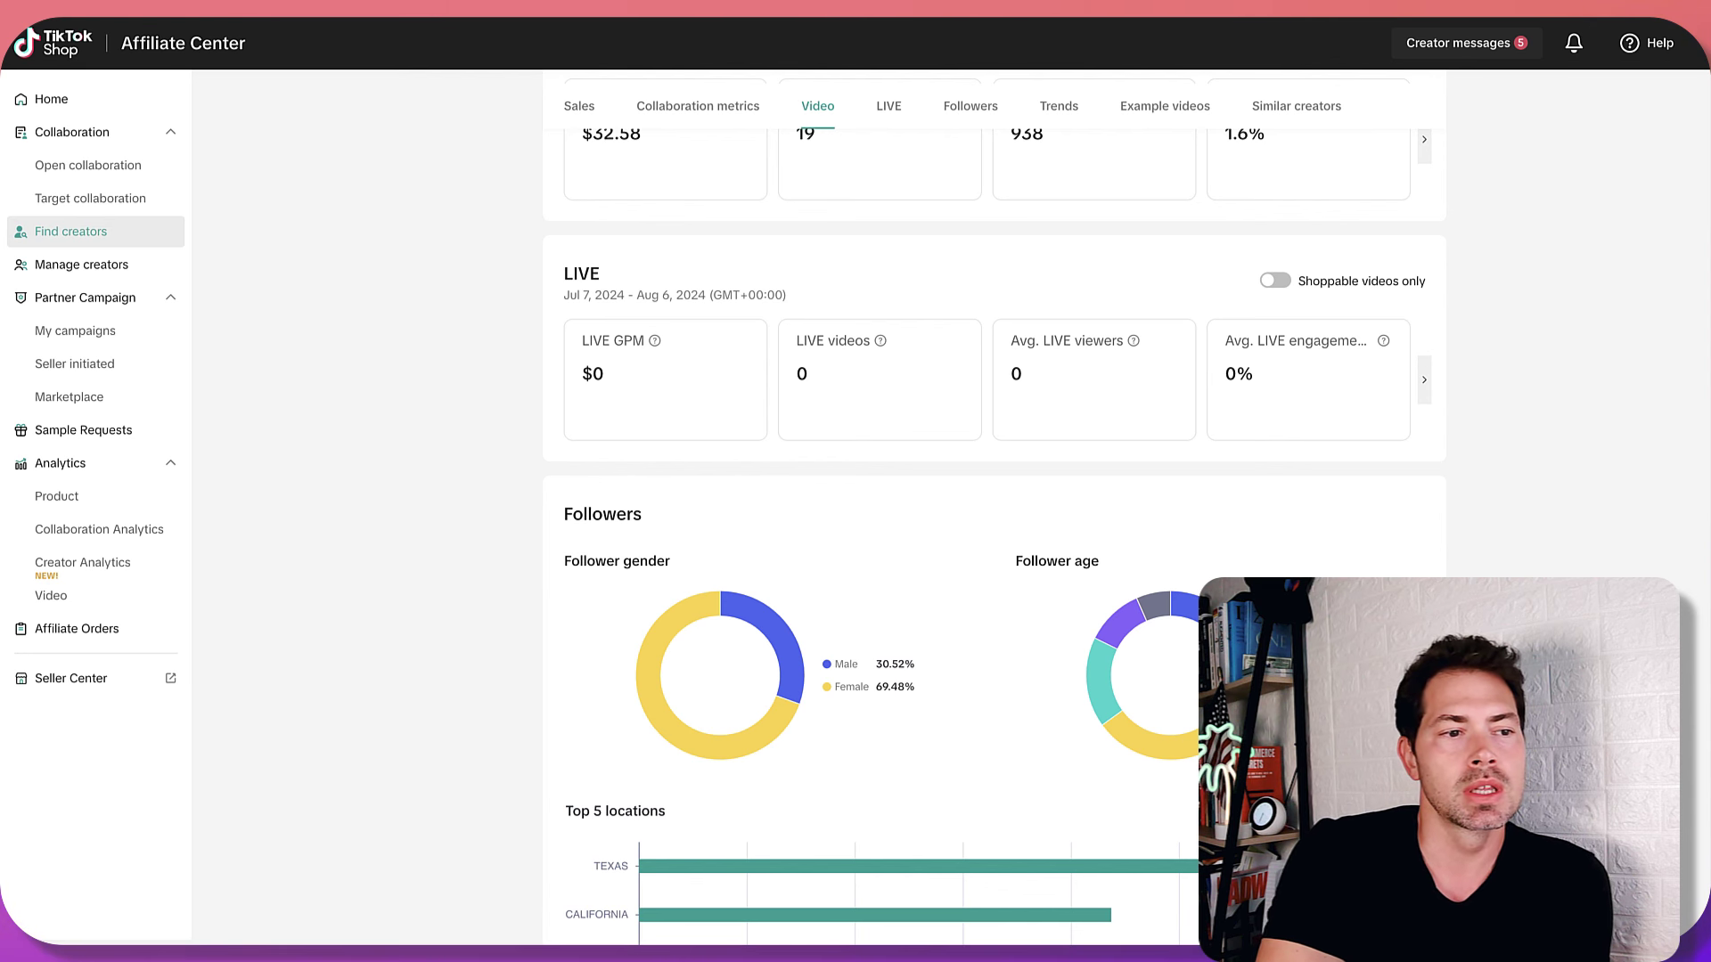
- Examine the creator's follower gender split and top five follower locations
{"action": "scroll", "coordinate": [894, 575], "scroll_direction": "down", "scroll_amount": 2}
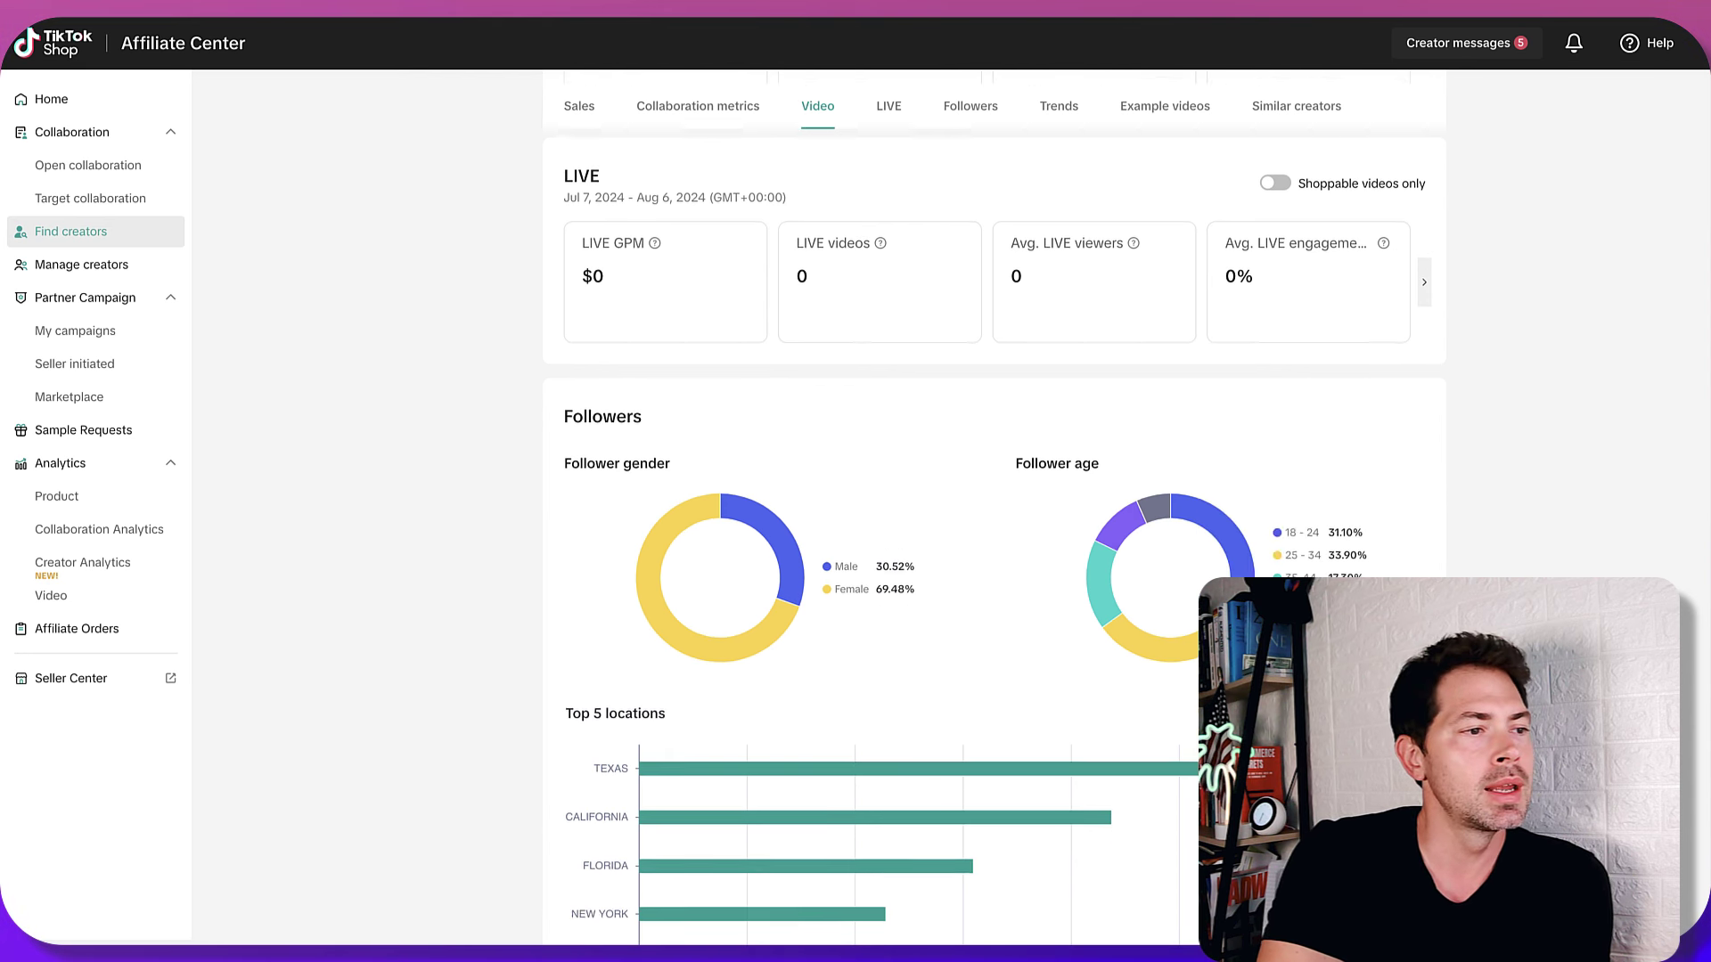
{"action": "mouse_move", "coordinate": [891, 564]}
{"action": "left_mouse_down"}
{"action": "mouse_move", "coordinate": [928, 573]}
{"action": "mouse_move", "coordinate": [869, 563]}
{"action": "left_mouse_up"}
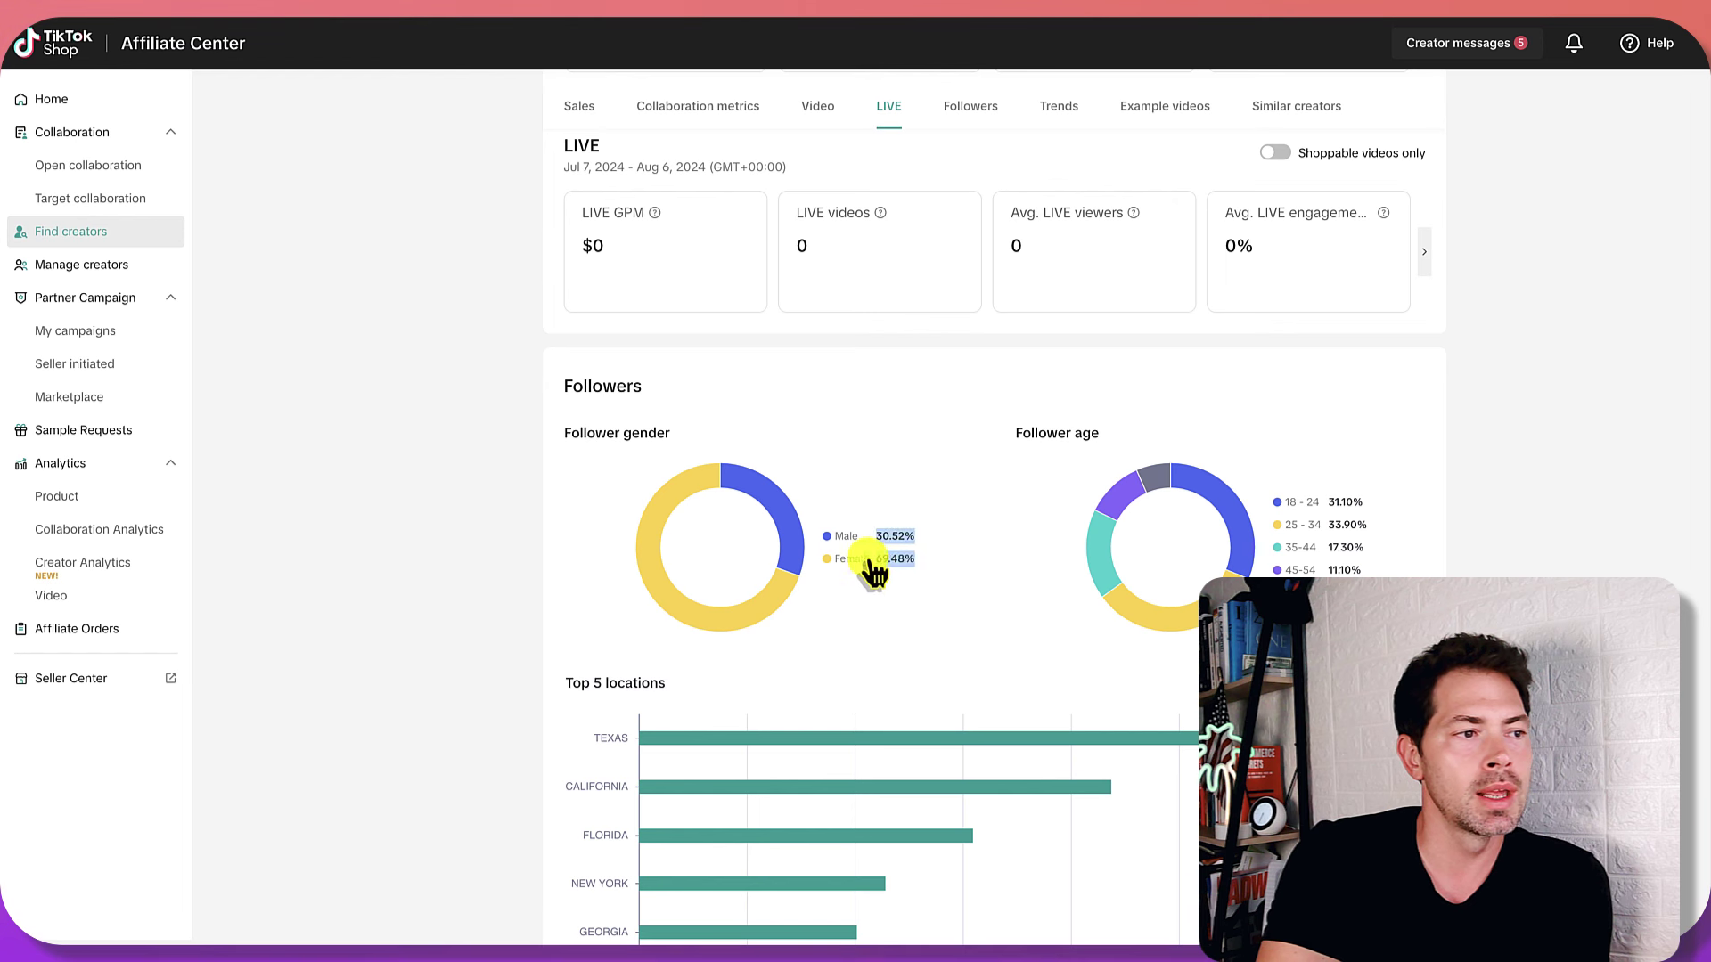
{"action": "scroll", "coordinate": [882, 574], "scroll_direction": "down", "scroll_amount": 2}
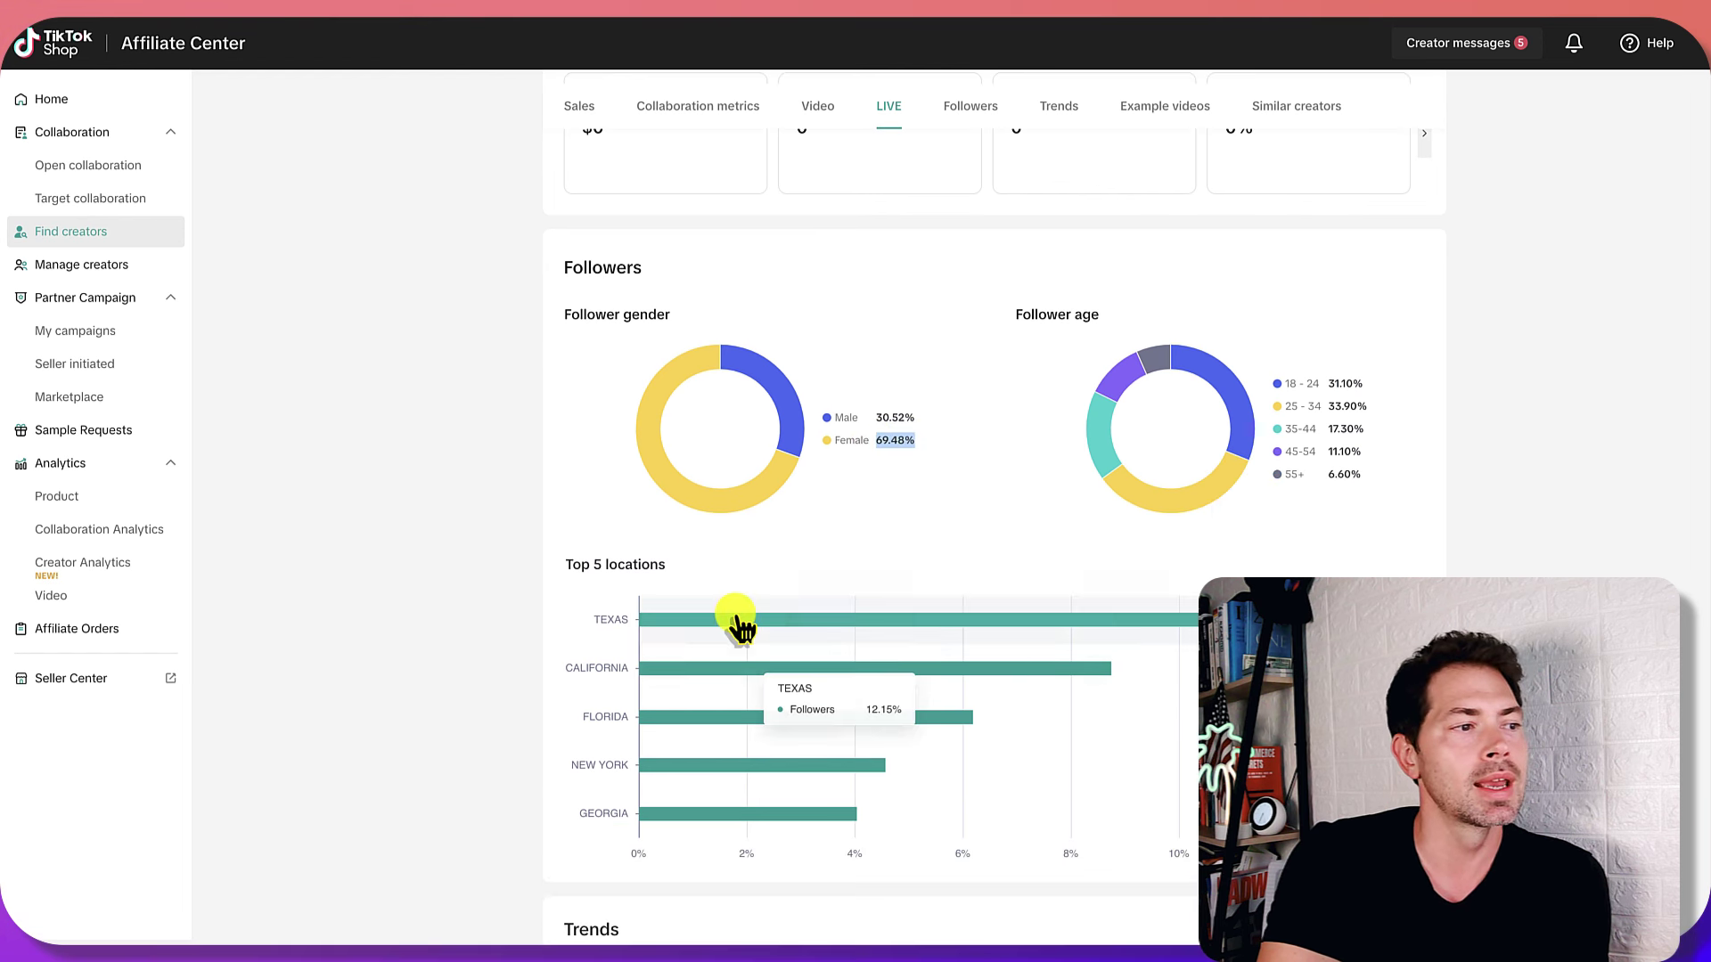
- Compare the creator's Items sold, Followers and Engagement rate trends, ending on the Items sold chart
{"action": "scroll", "coordinate": [973, 638], "scroll_direction": "down", "scroll_amount": 10}
{"action": "mouse_move", "coordinate": [869, 606]}
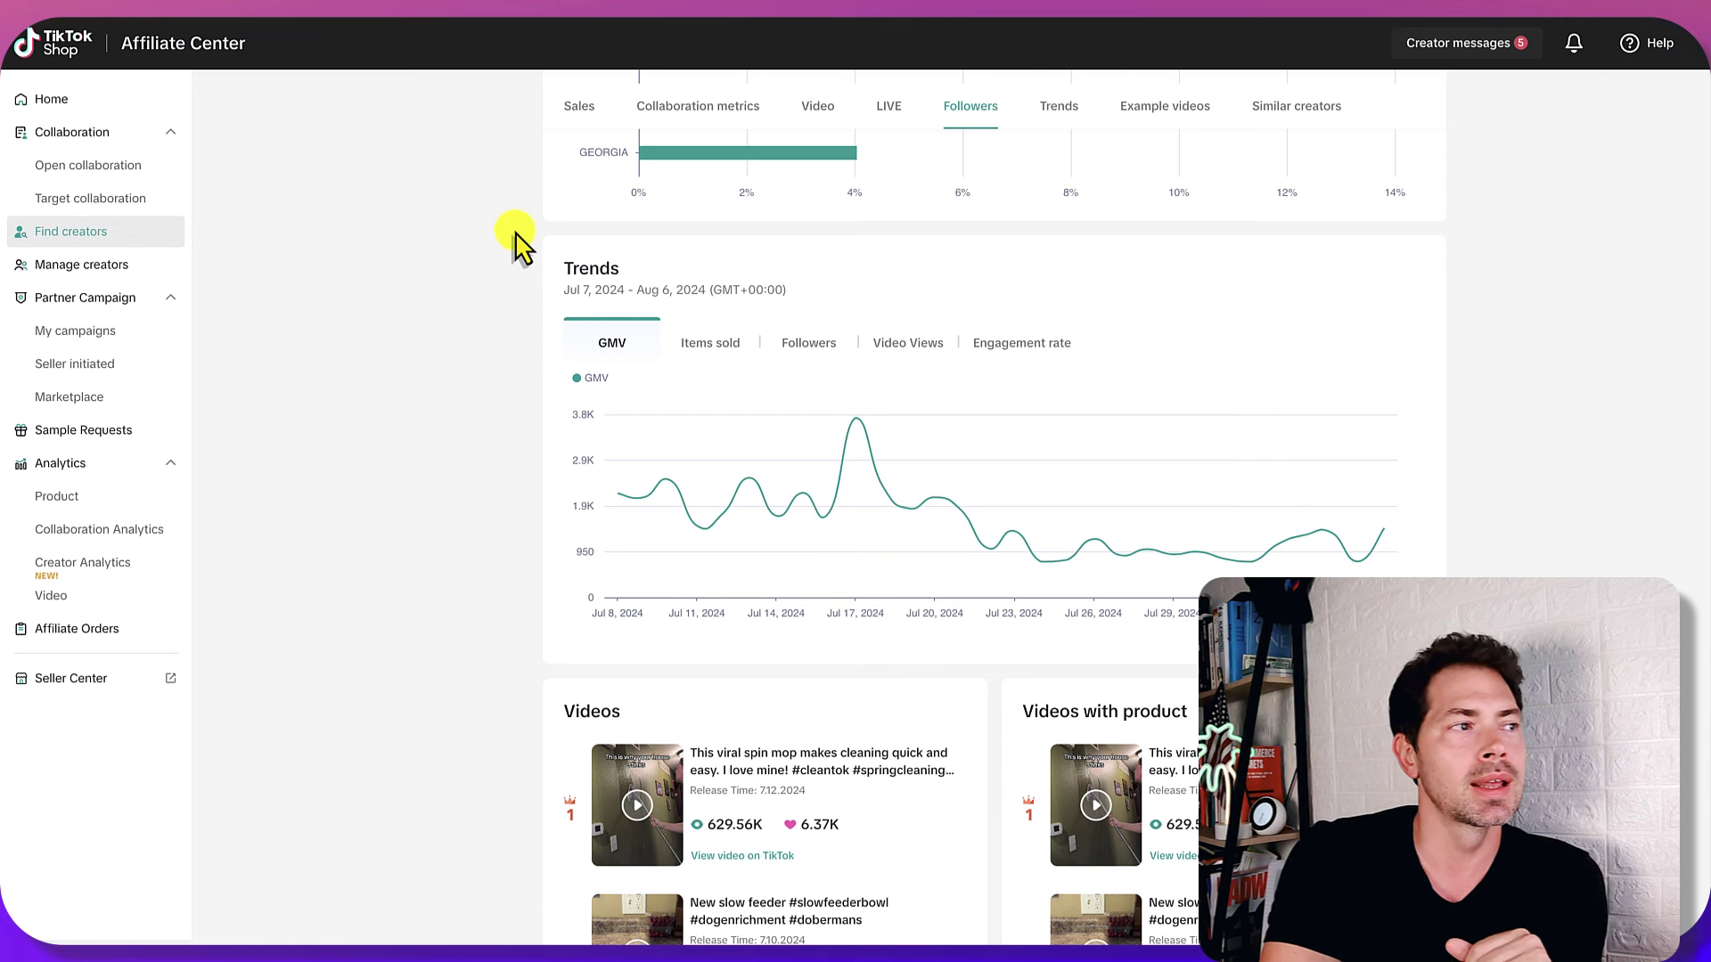
{"action": "left_click", "coordinate": [708, 344]}
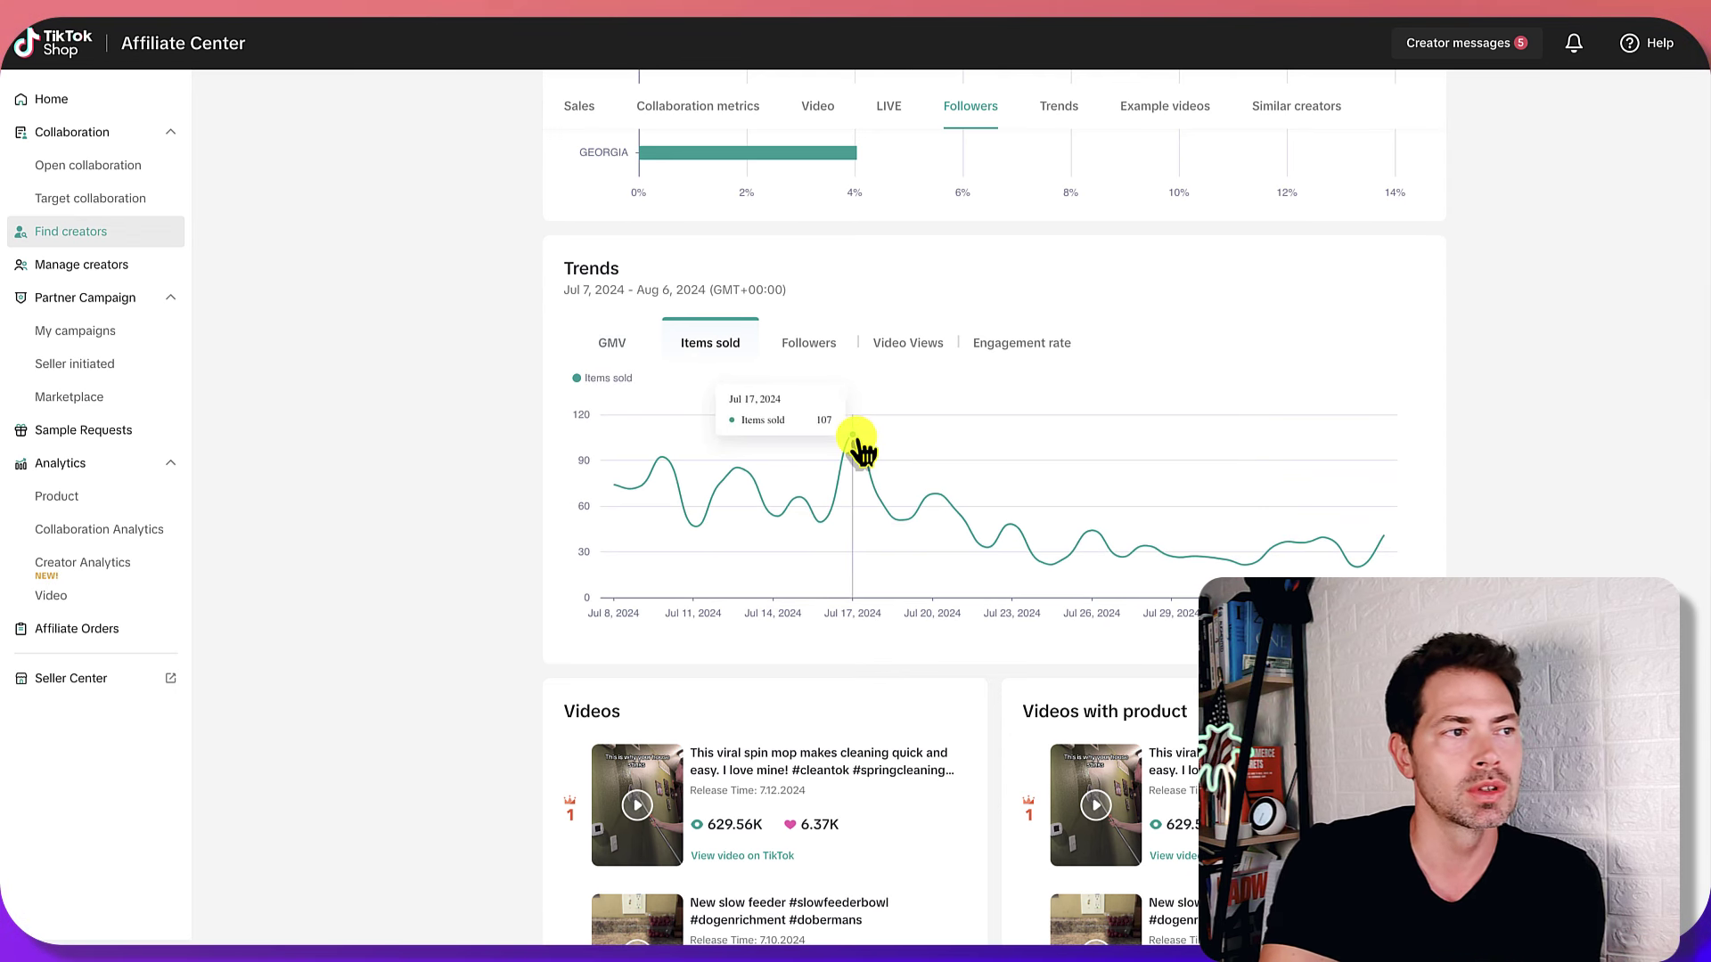
{"action": "left_click", "coordinate": [812, 346]}
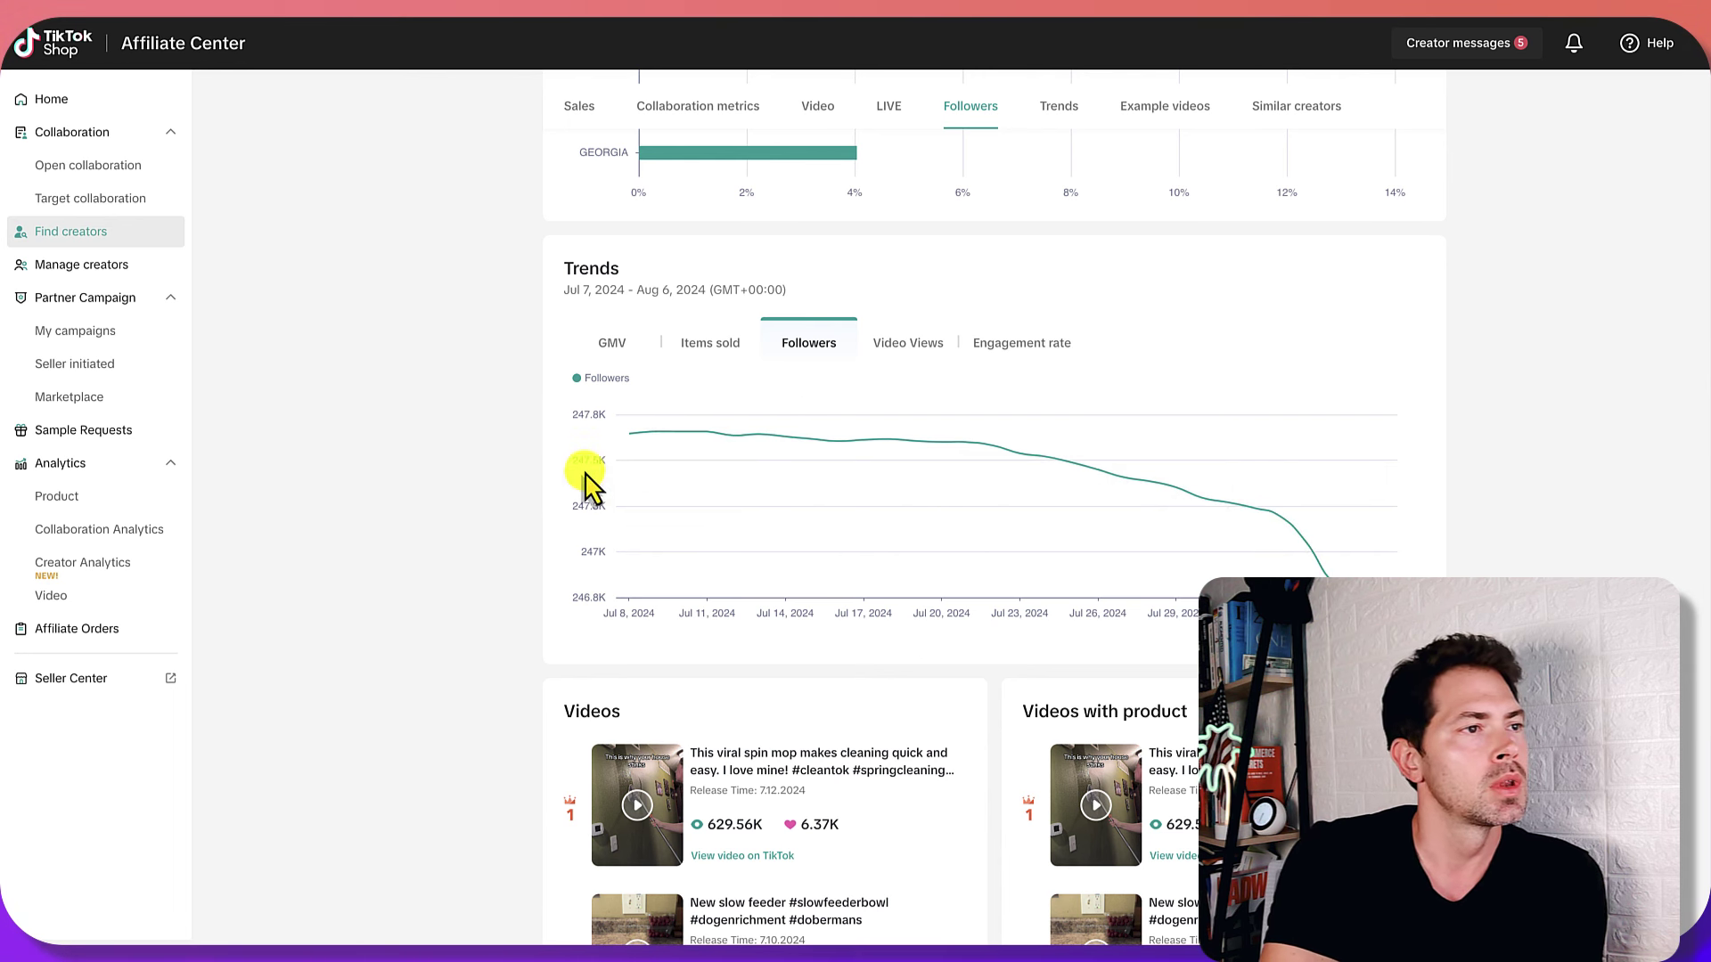
{"action": "left_click", "coordinate": [1060, 354]}
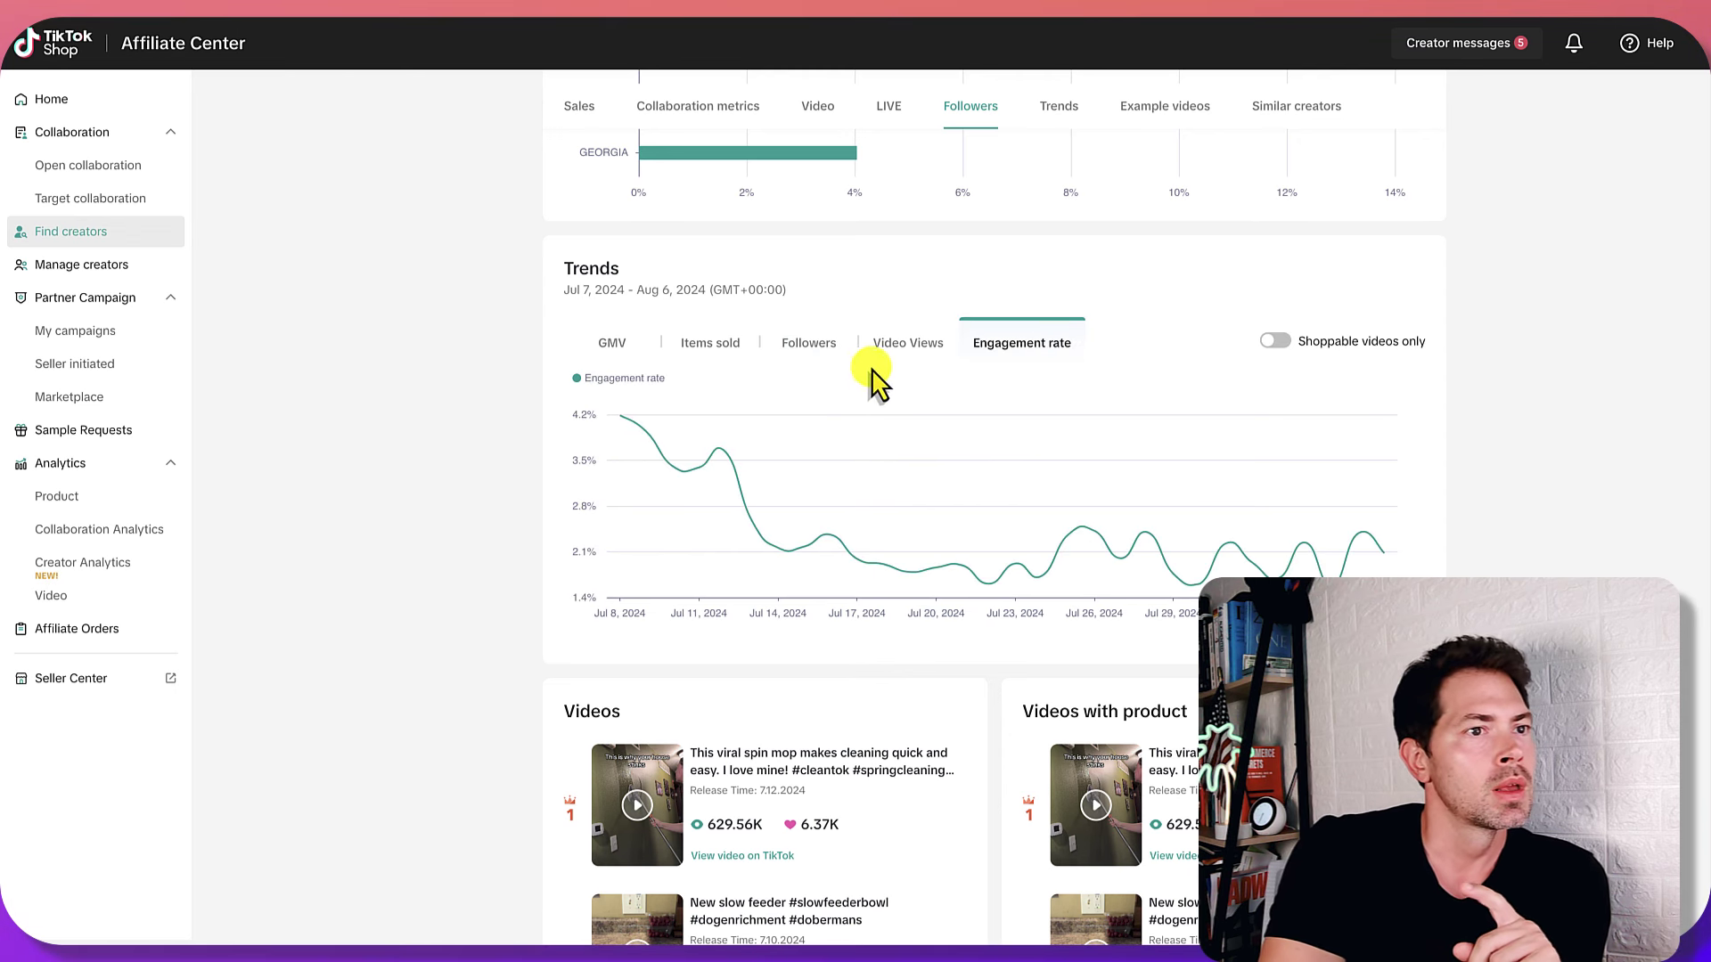
{"action": "left_click", "coordinate": [807, 349]}
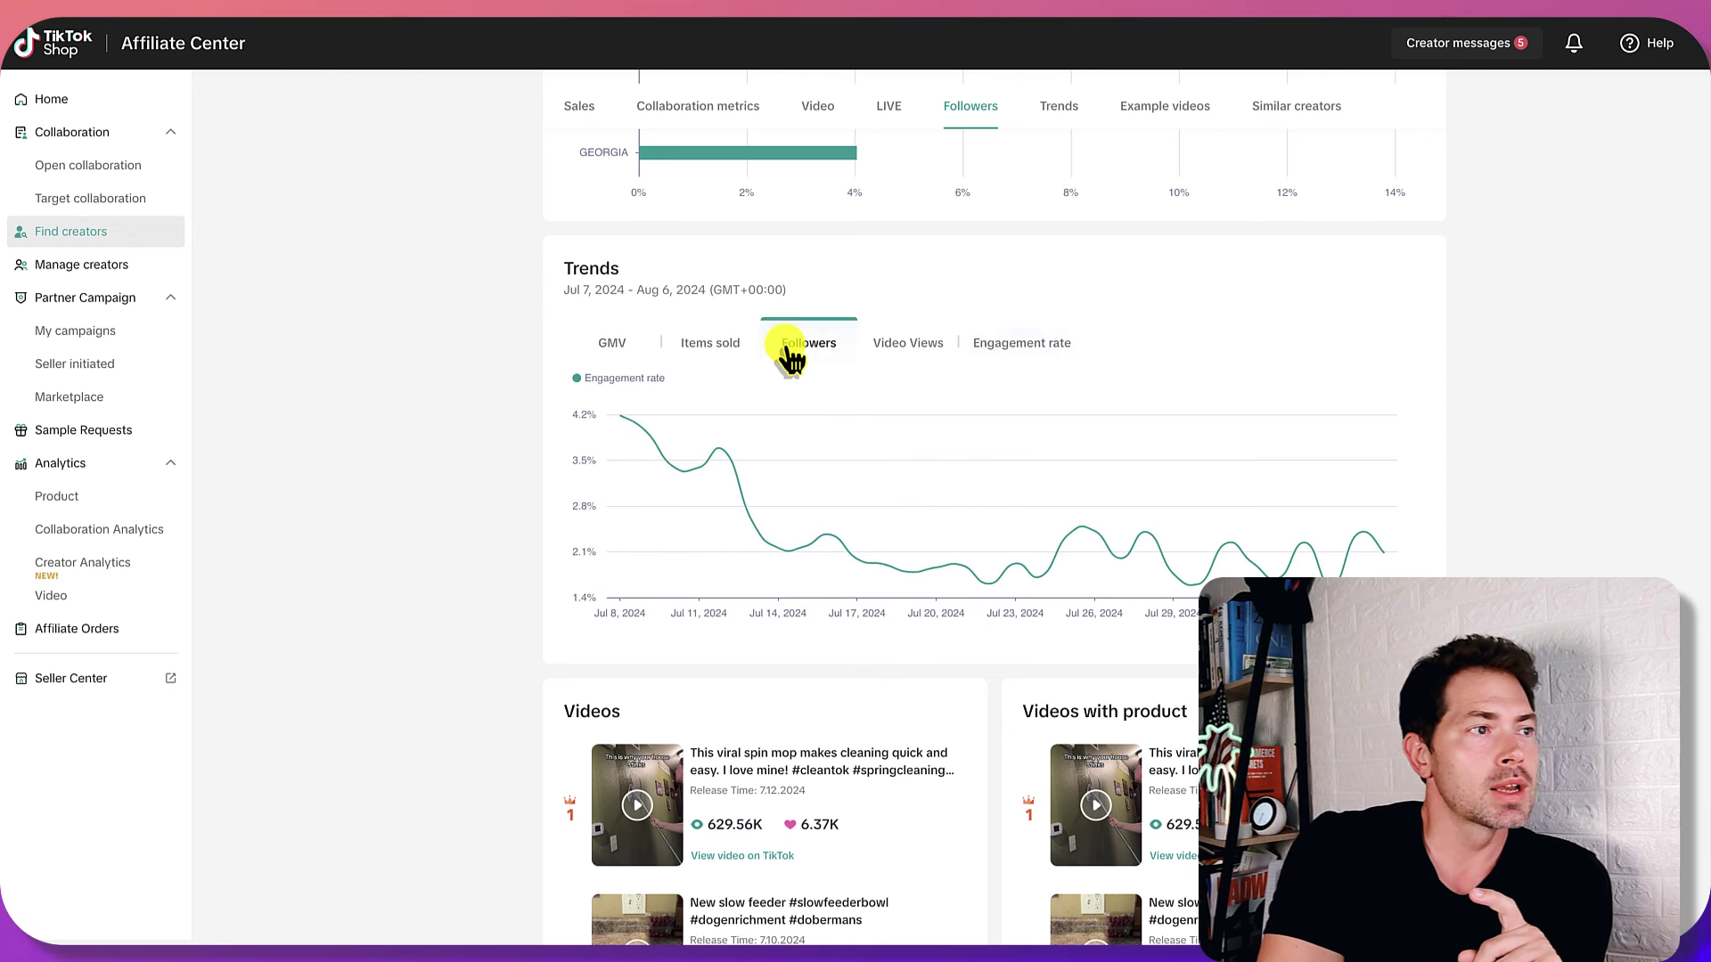
{"action": "left_click", "coordinate": [718, 352]}
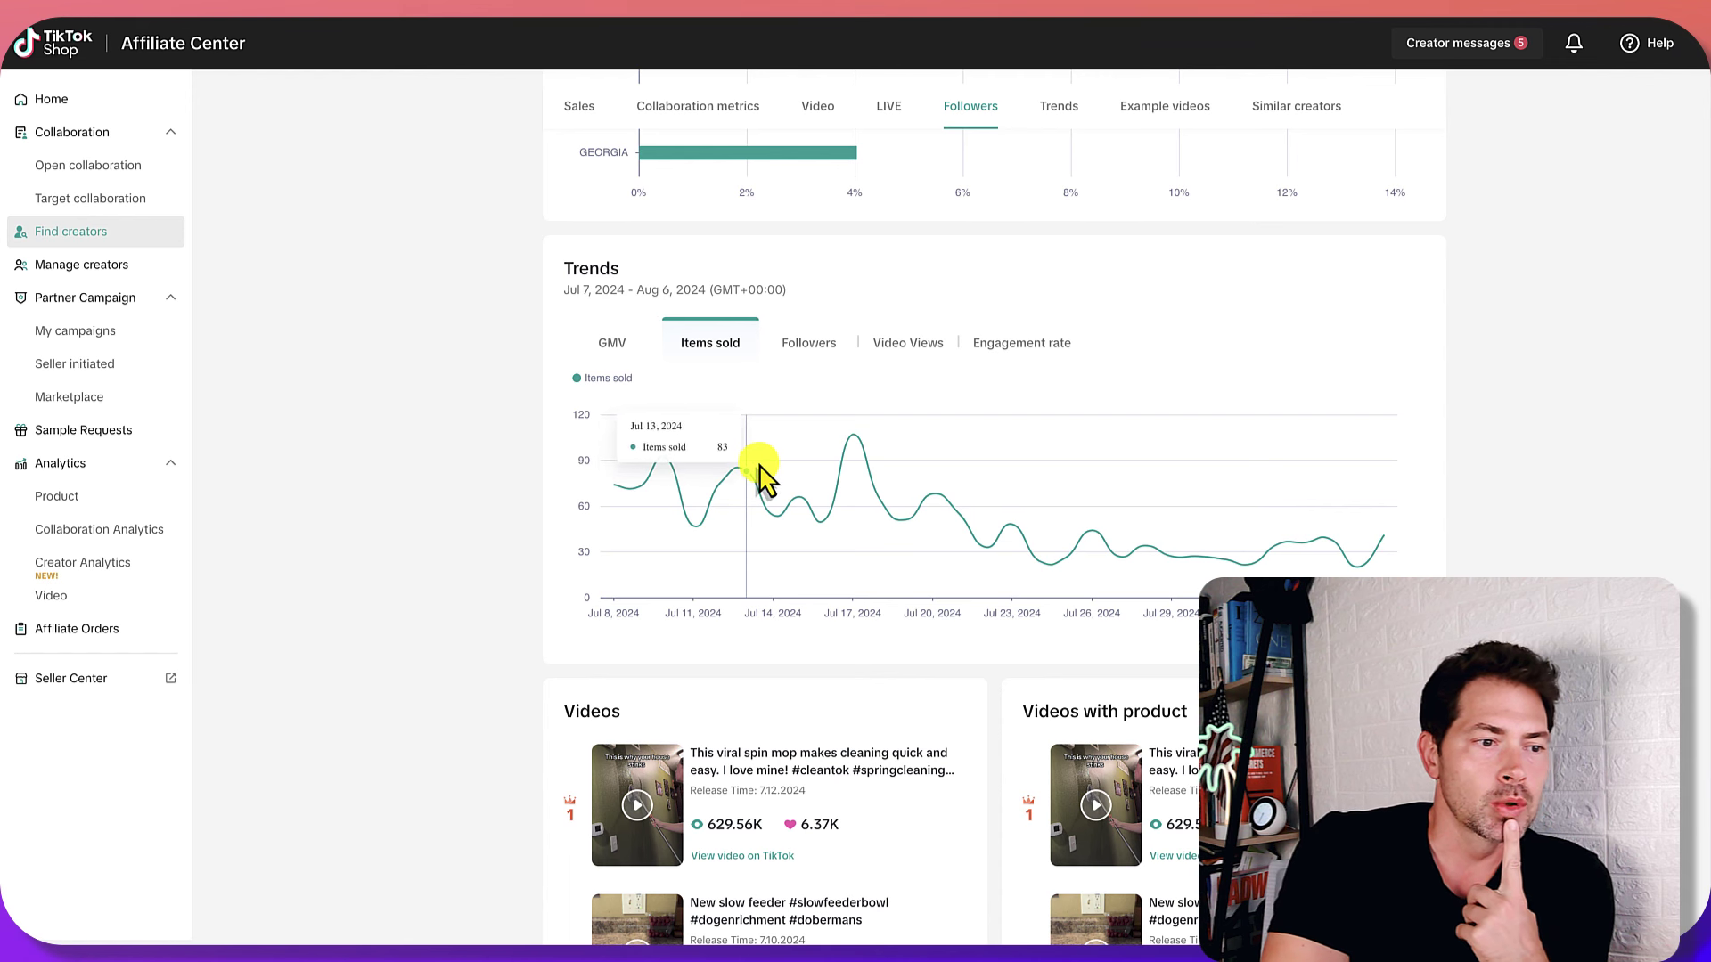
{"action": "scroll", "coordinate": [890, 554], "scroll_direction": "down", "scroll_amount": 1}
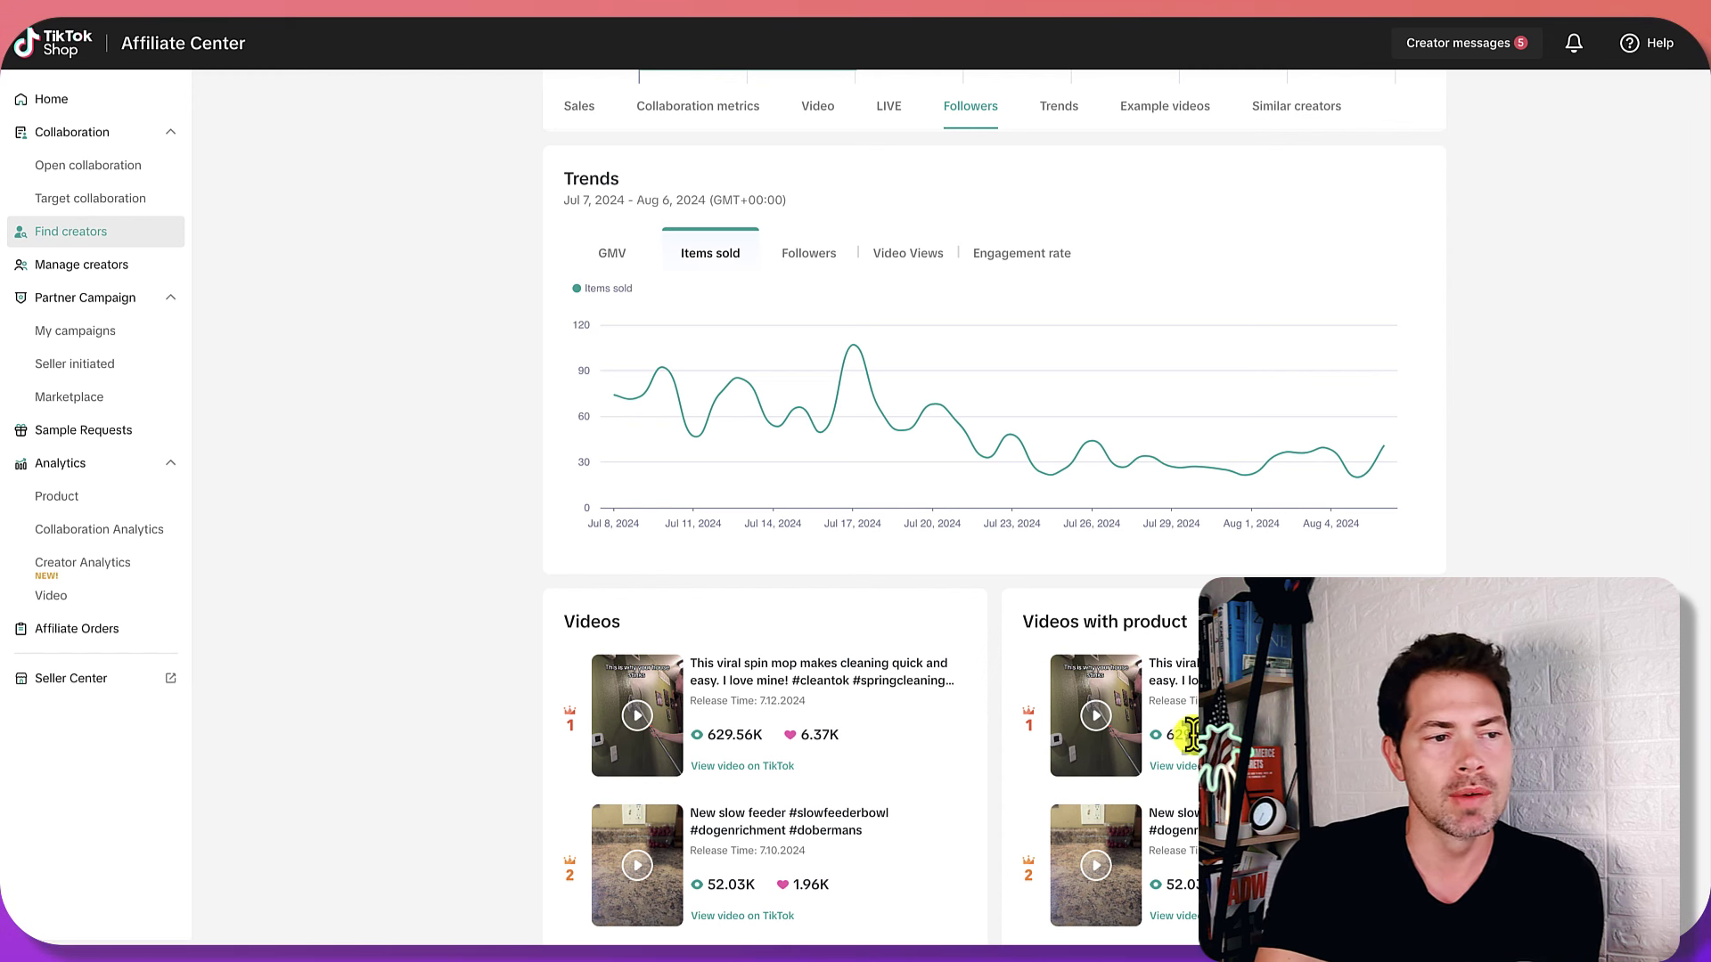
{"action": "scroll", "coordinate": [1130, 519], "scroll_direction": "up", "scroll_amount": 1}
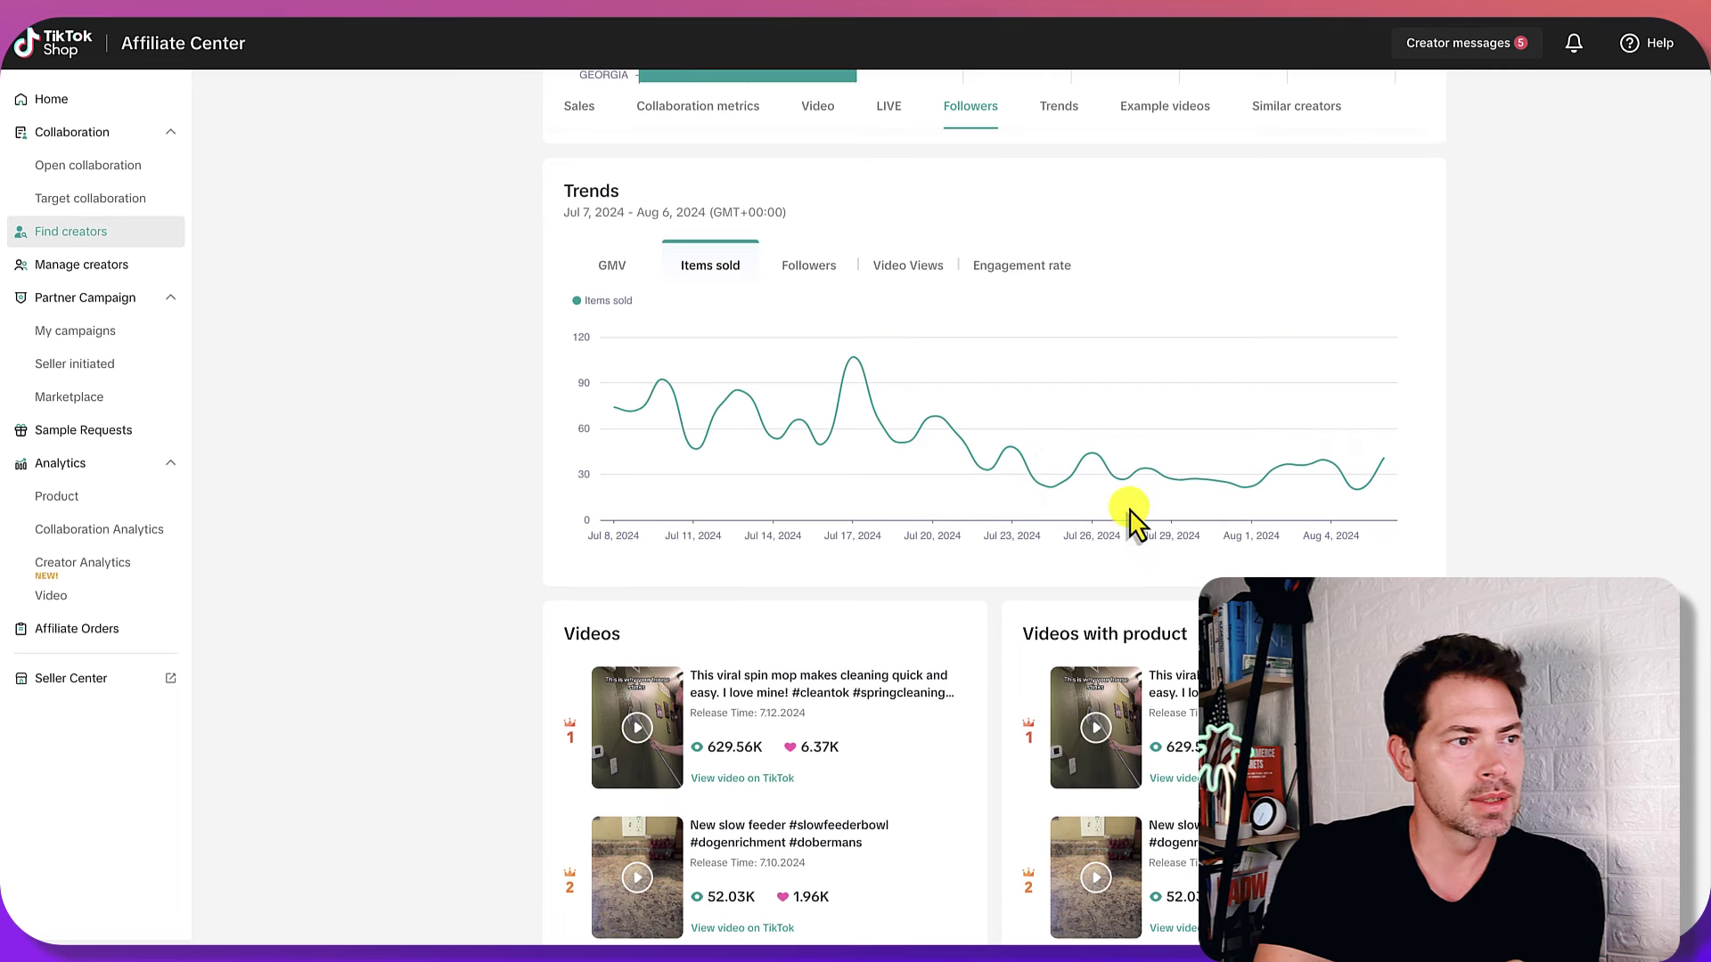
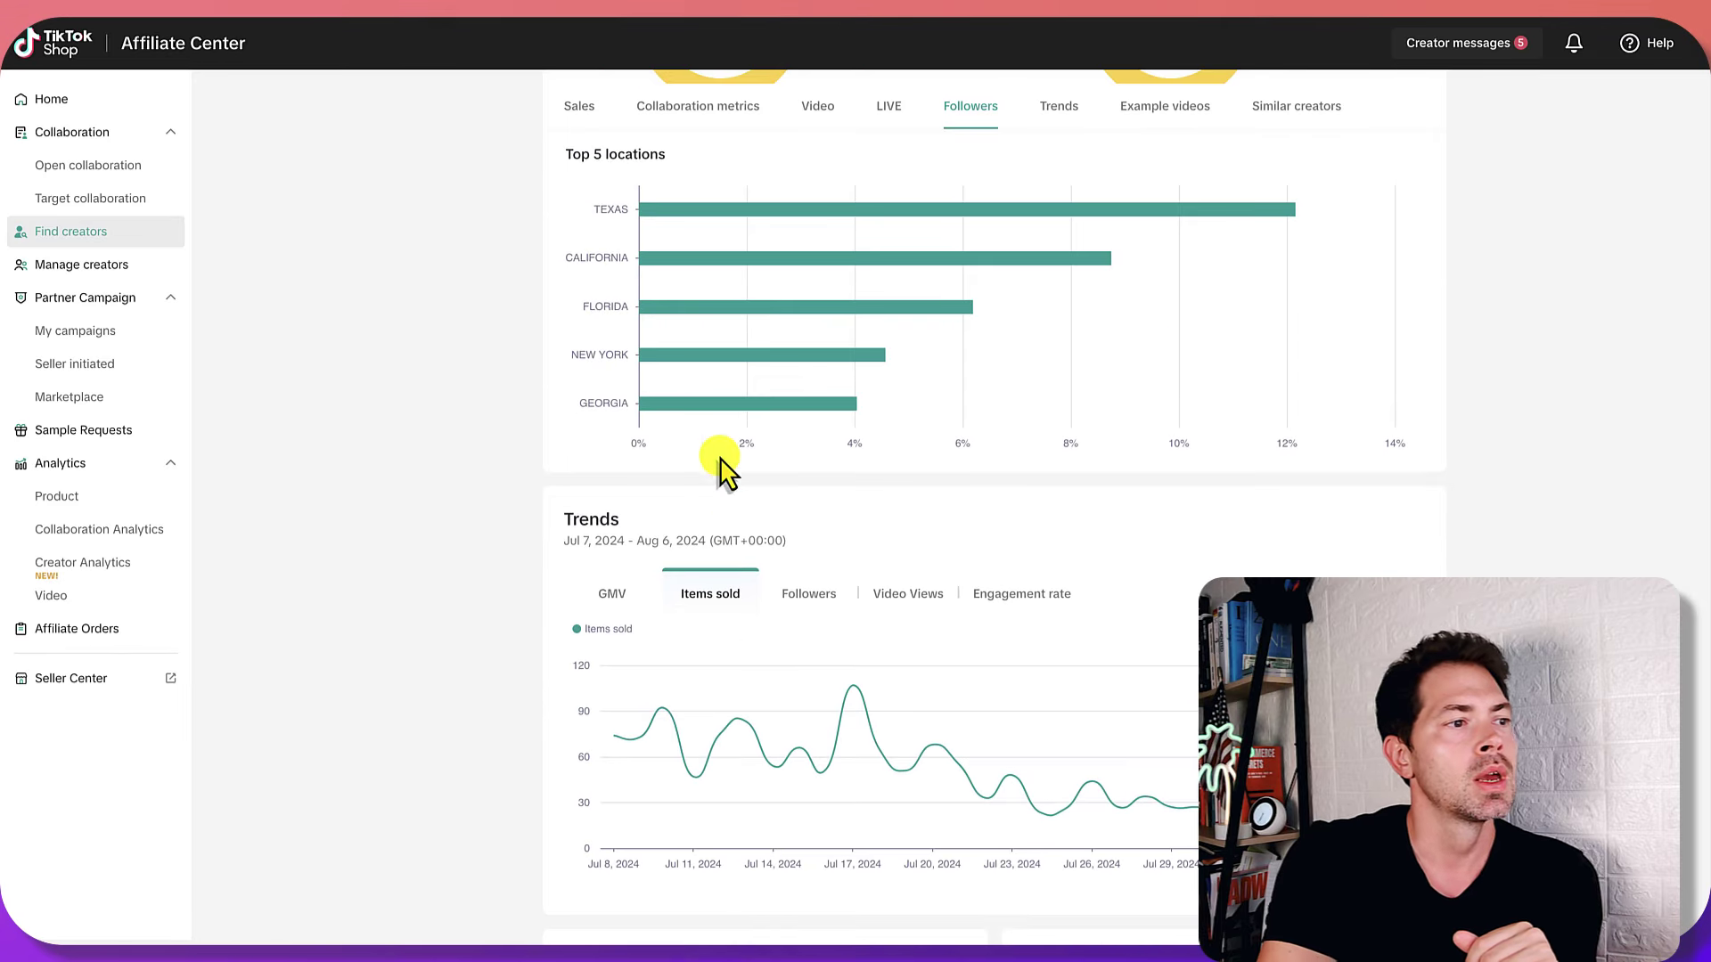
- Switch the Trends chart to GMV and inspect its mid-July peak
{"action": "scroll", "coordinate": [724, 470], "scroll_direction": "down", "scroll_amount": 1}
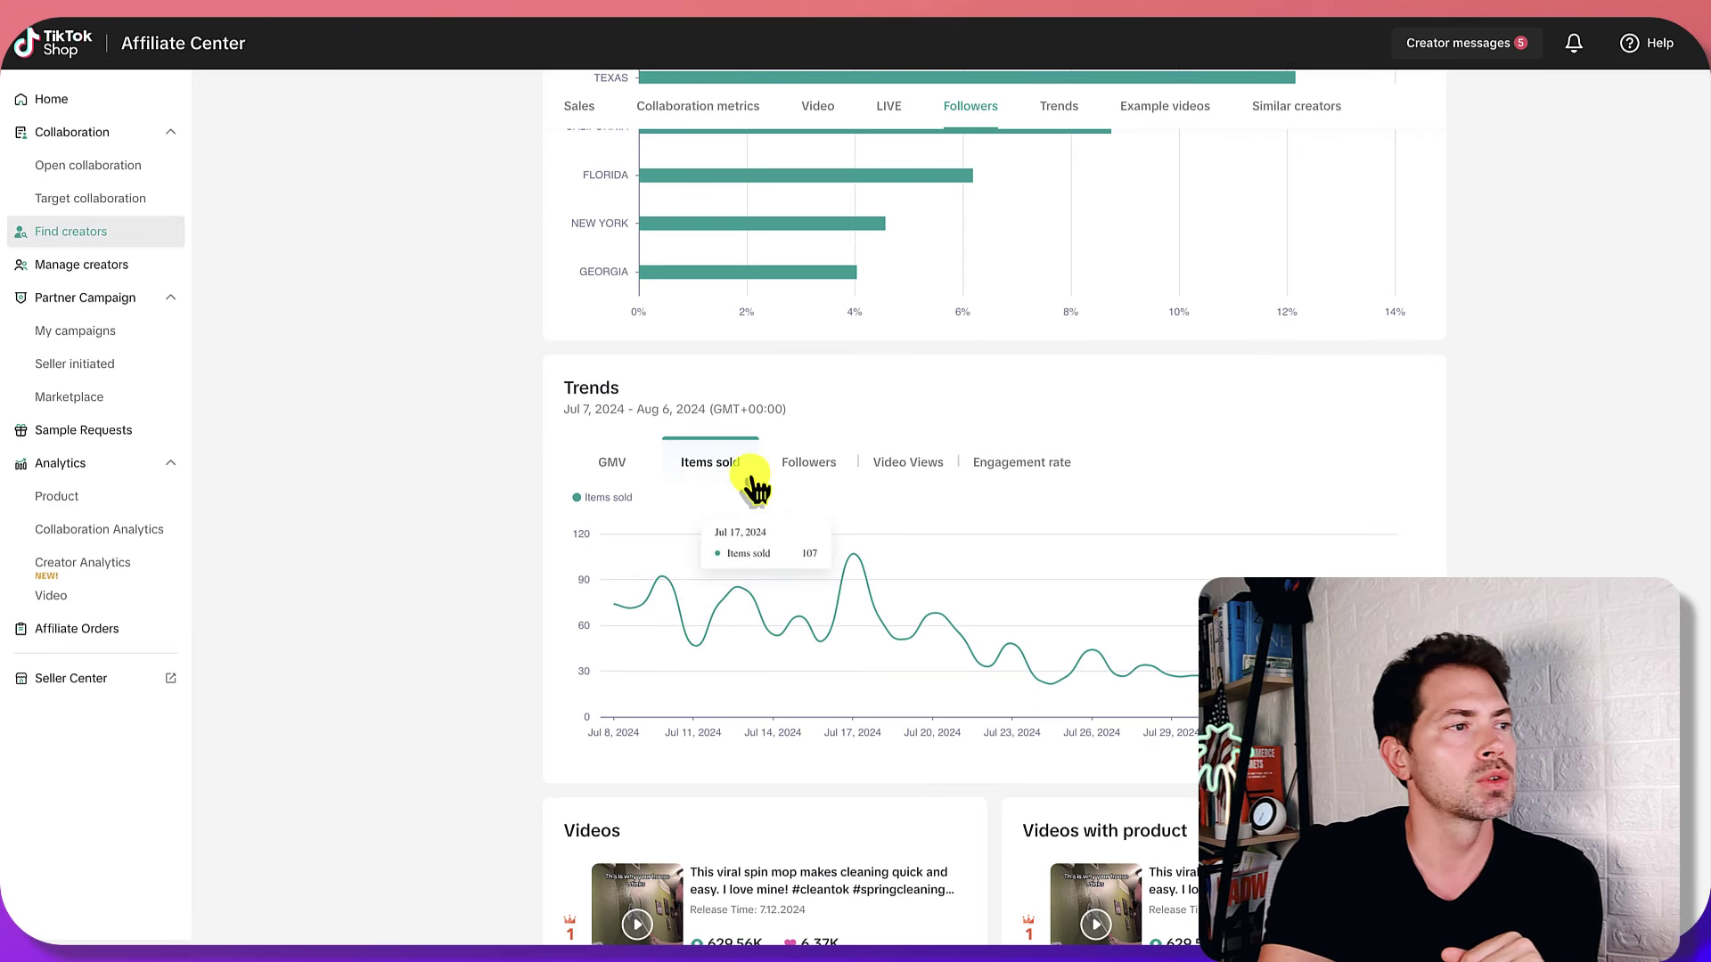
{"action": "left_click", "coordinate": [610, 465]}
{"action": "mouse_move", "coordinate": [850, 538]}
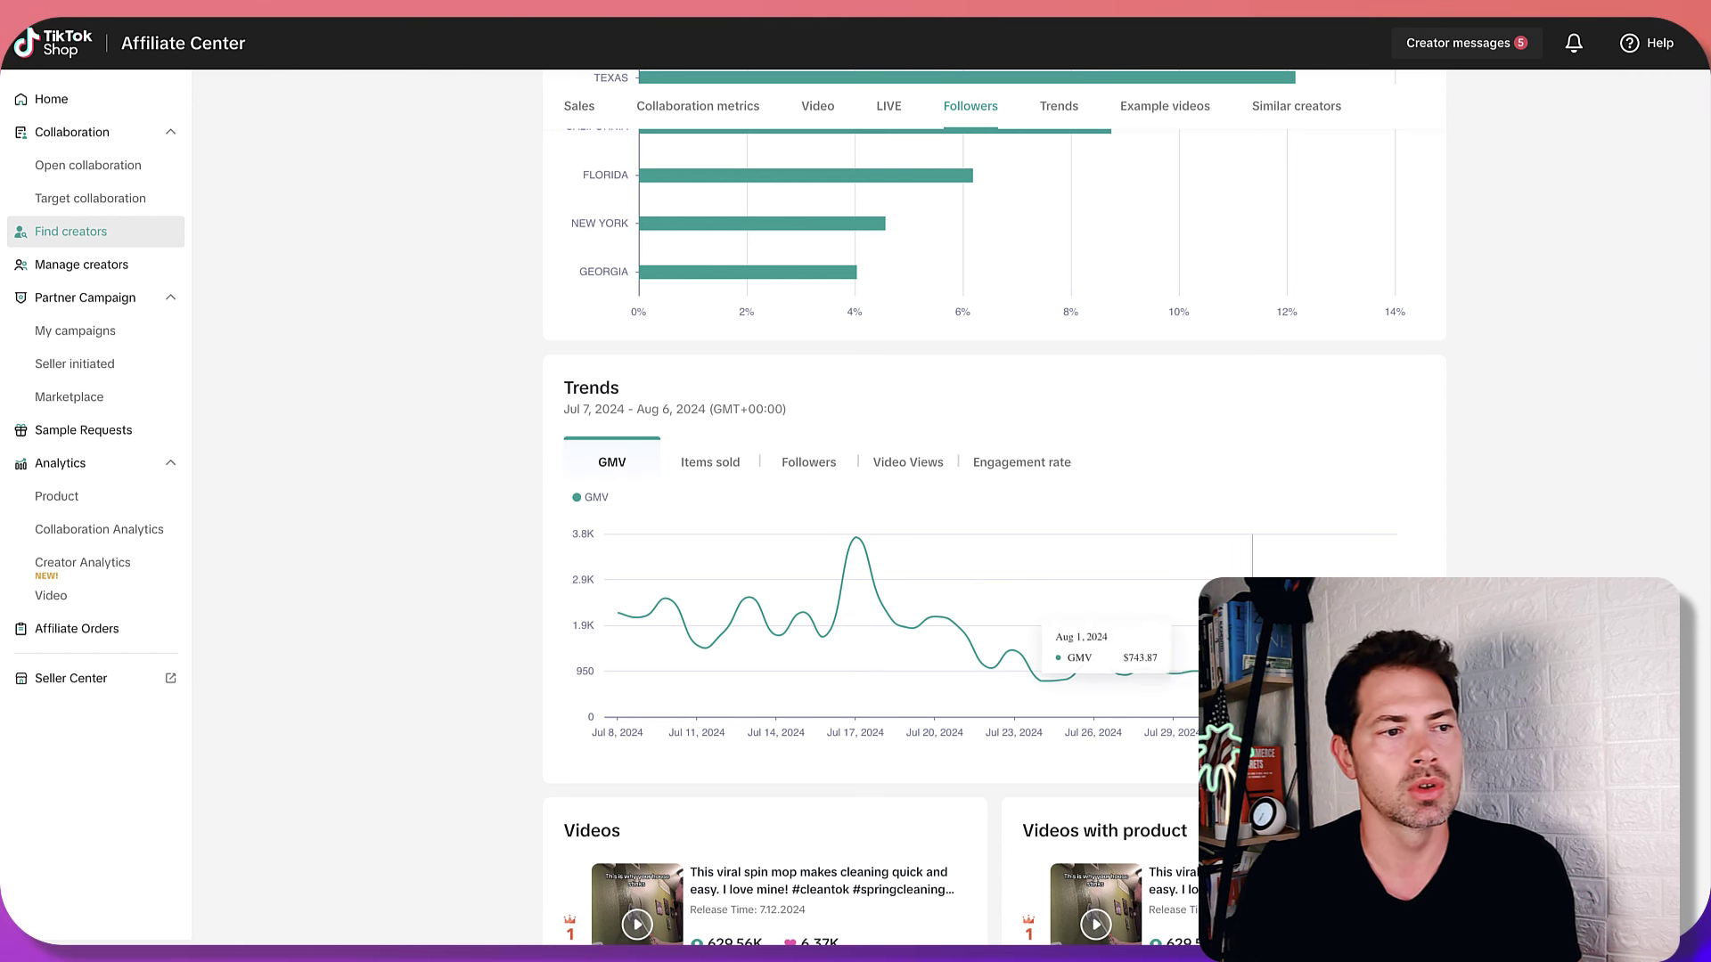
- Review the creator's top videos, playing the second-ranked slow feeder video under Videos with product and closing it
{"action": "scroll", "coordinate": [1135, 650], "scroll_direction": "down", "scroll_amount": 2}
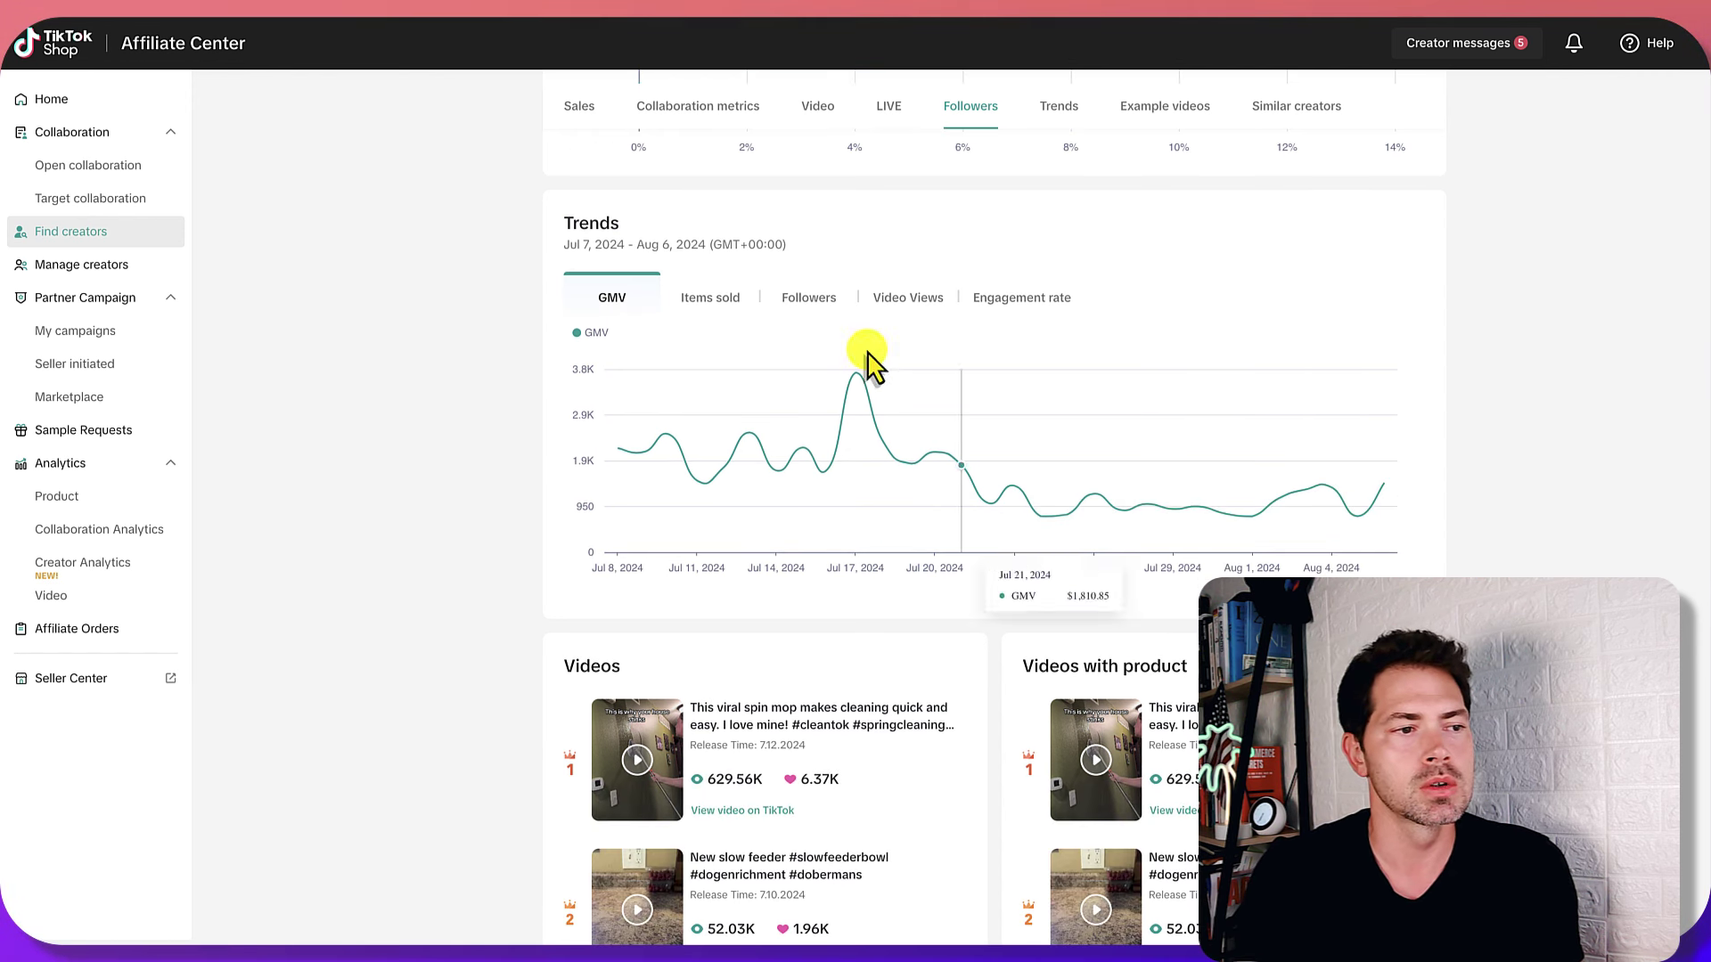
{"action": "scroll", "coordinate": [740, 544], "scroll_direction": "down", "scroll_amount": 3}
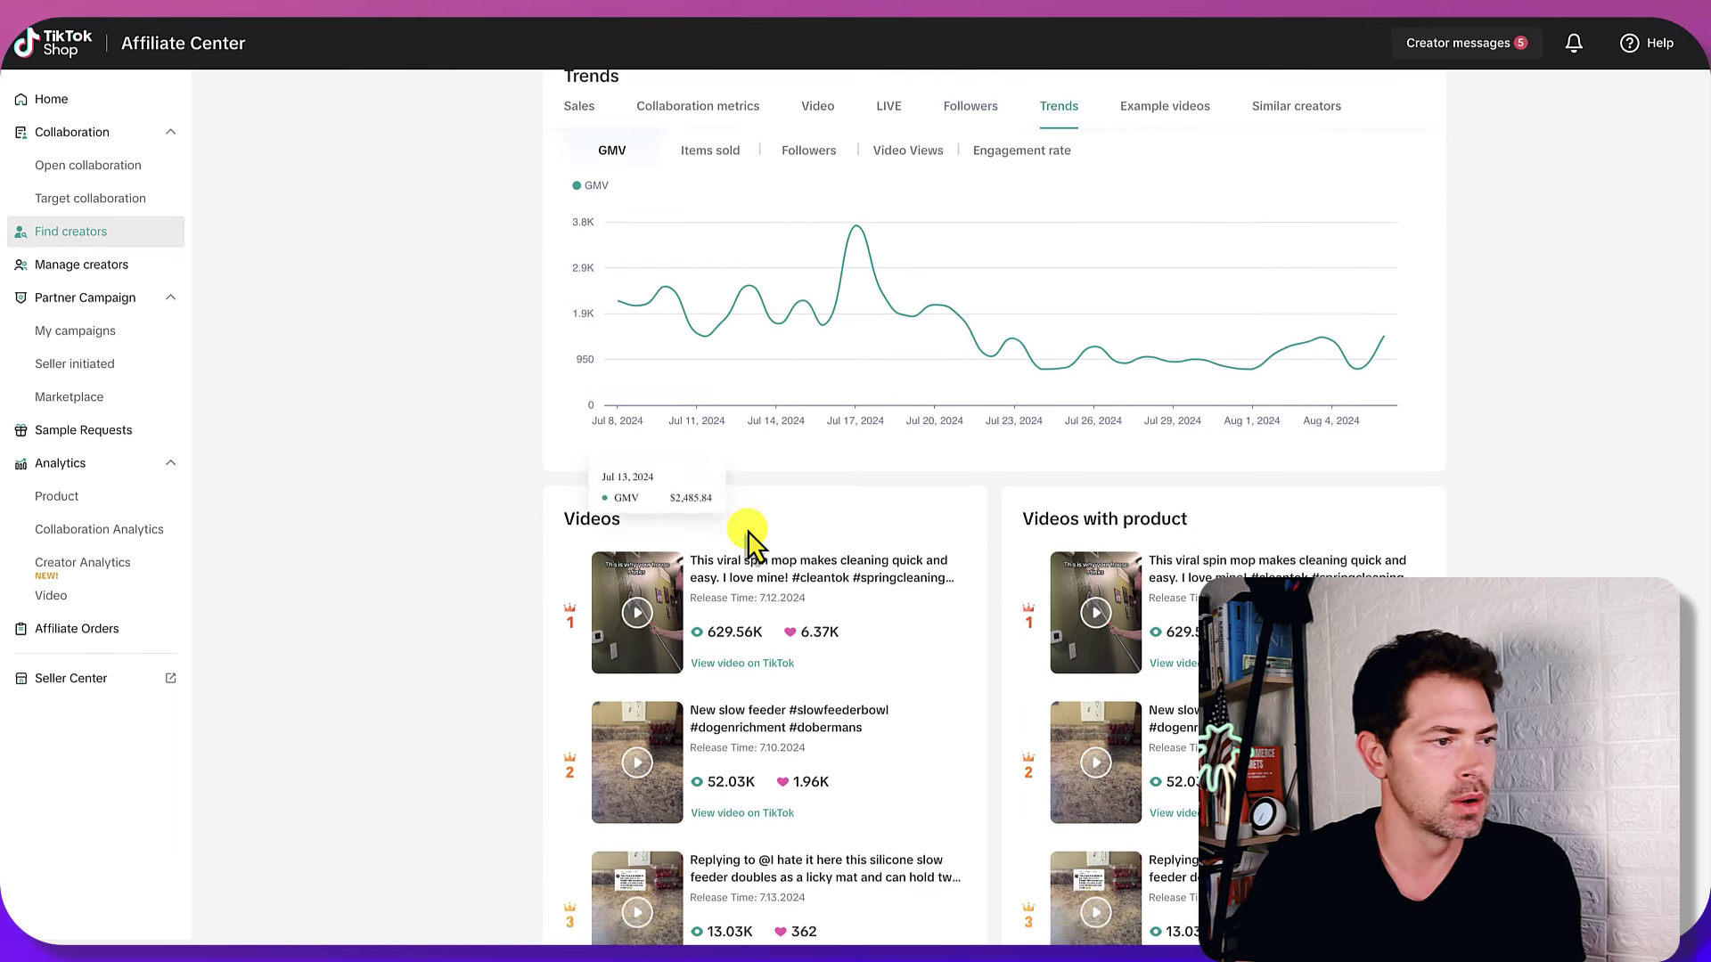
{"action": "scroll", "coordinate": [773, 518], "scroll_direction": "down", "scroll_amount": 1}
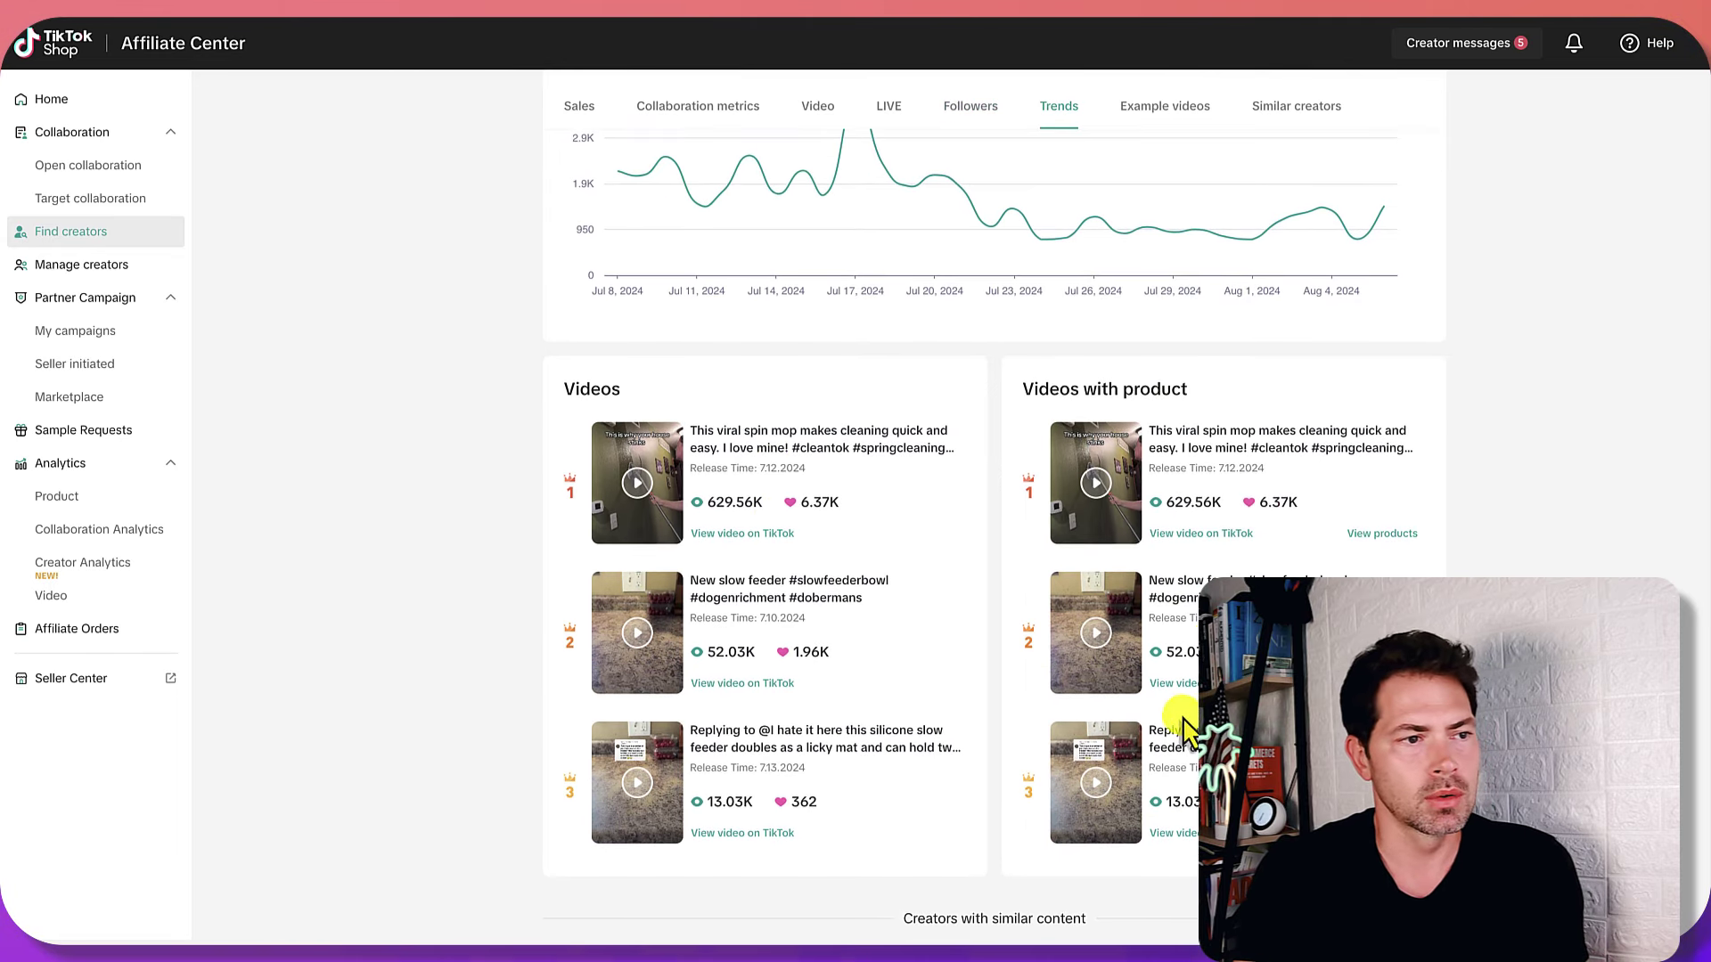
{"action": "left_click", "coordinate": [1096, 648]}
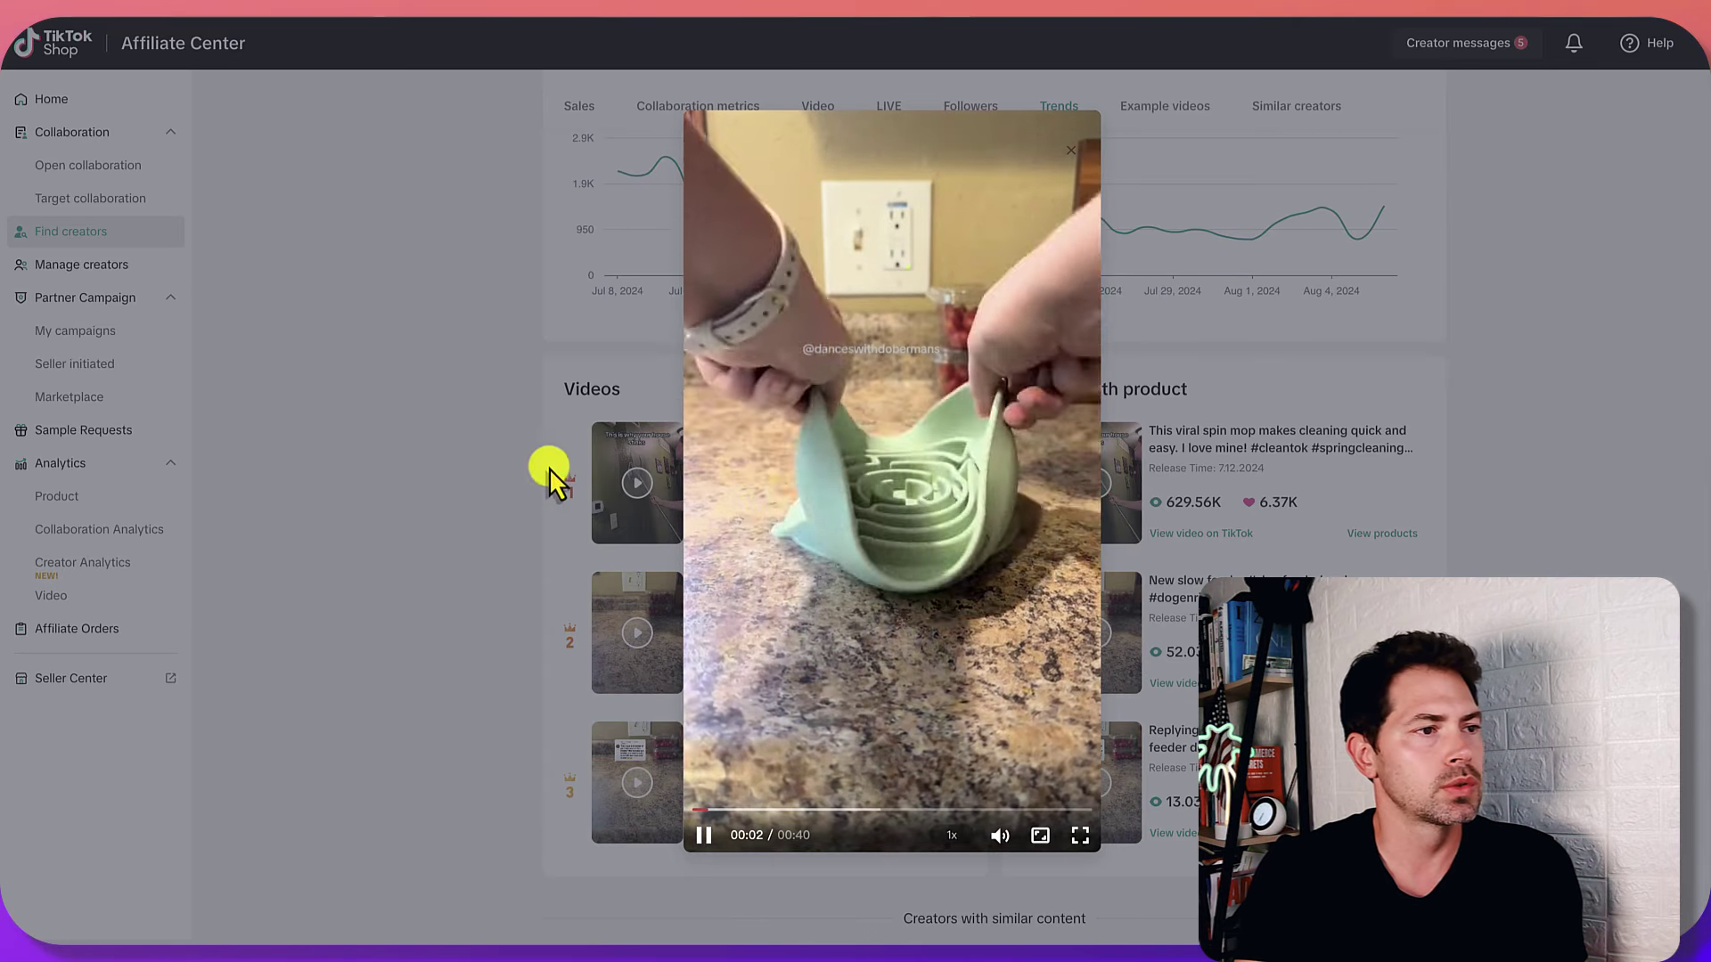
{"action": "left_click", "coordinate": [455, 227]}
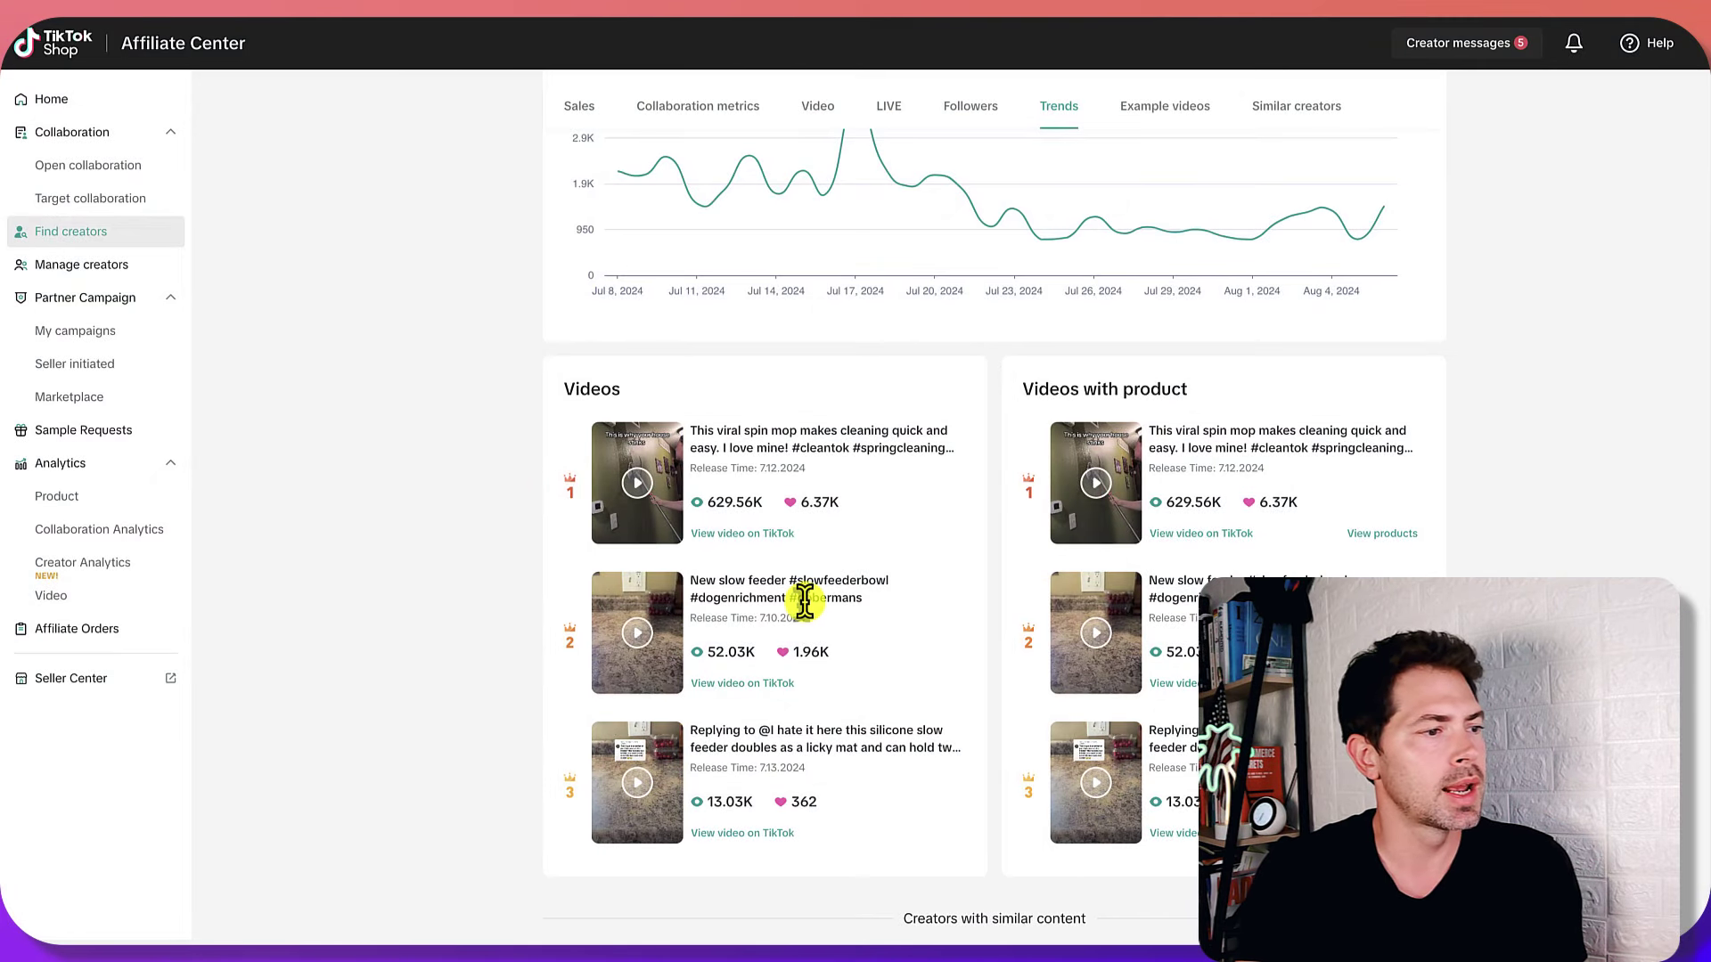
{"action": "scroll", "coordinate": [804, 601], "scroll_direction": "up", "scroll_amount": 1}
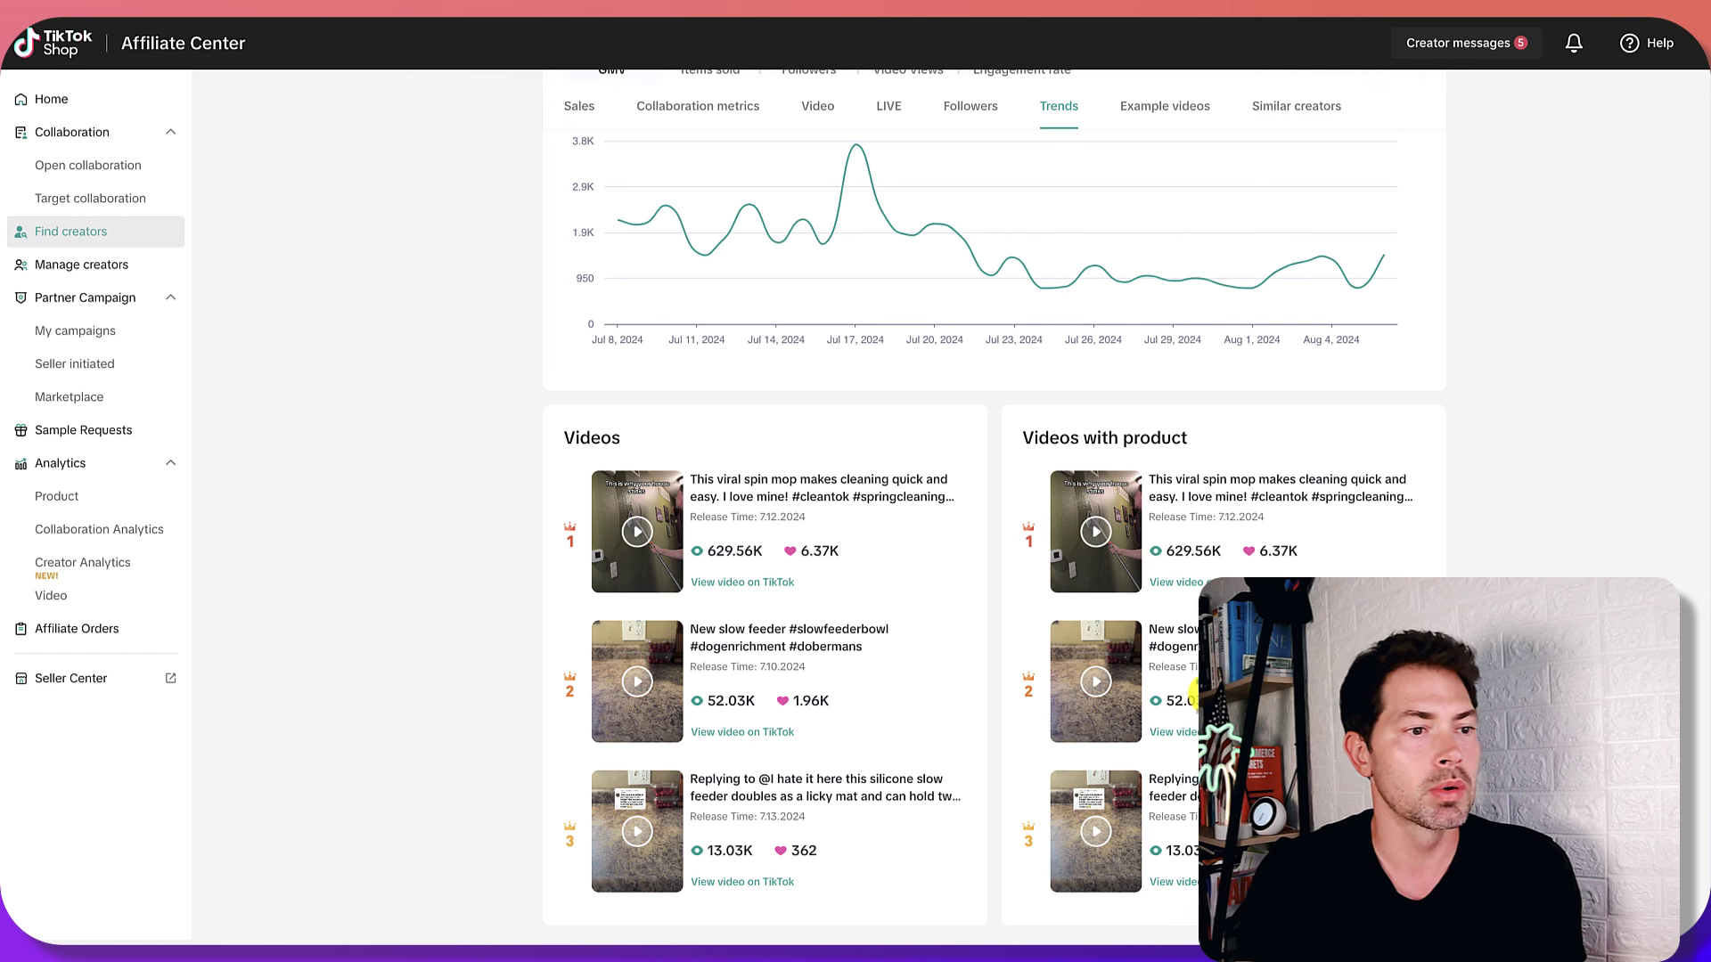
- Switch the creator's Trends chart back to Items sold and inspect the mid-July sales
{"action": "scroll", "coordinate": [1212, 737], "scroll_direction": "up", "scroll_amount": 6}
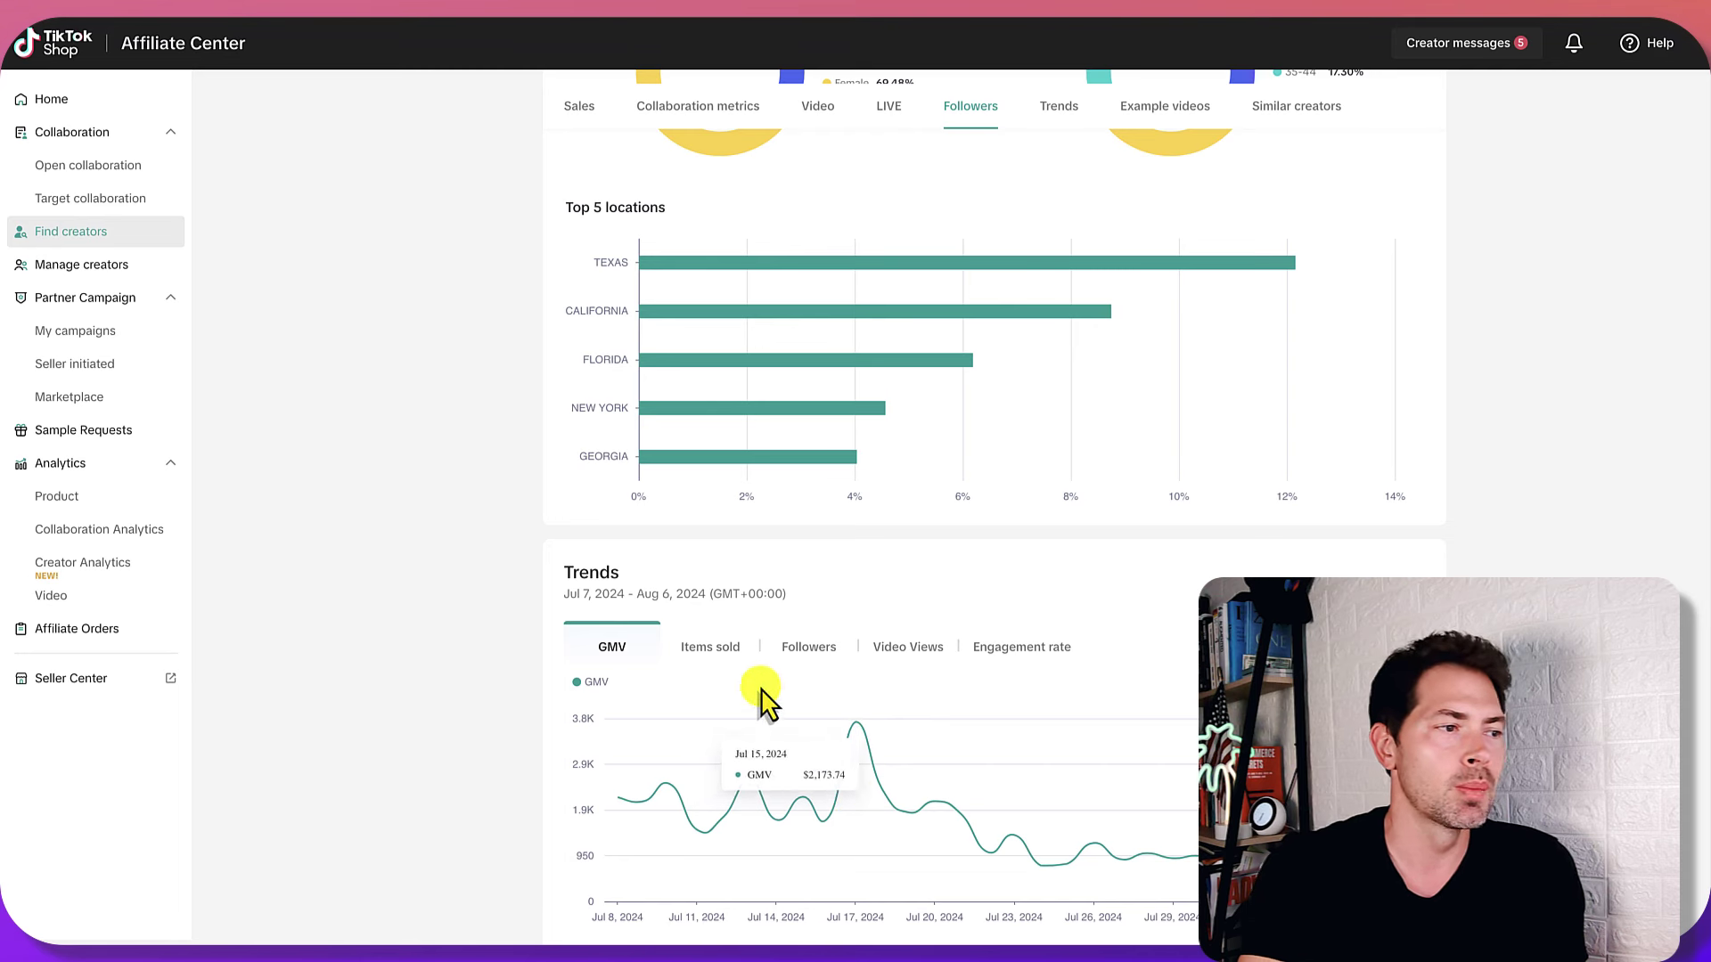
{"action": "left_click", "coordinate": [711, 649]}
{"action": "scroll", "coordinate": [855, 713], "scroll_direction": "down", "scroll_amount": 2}
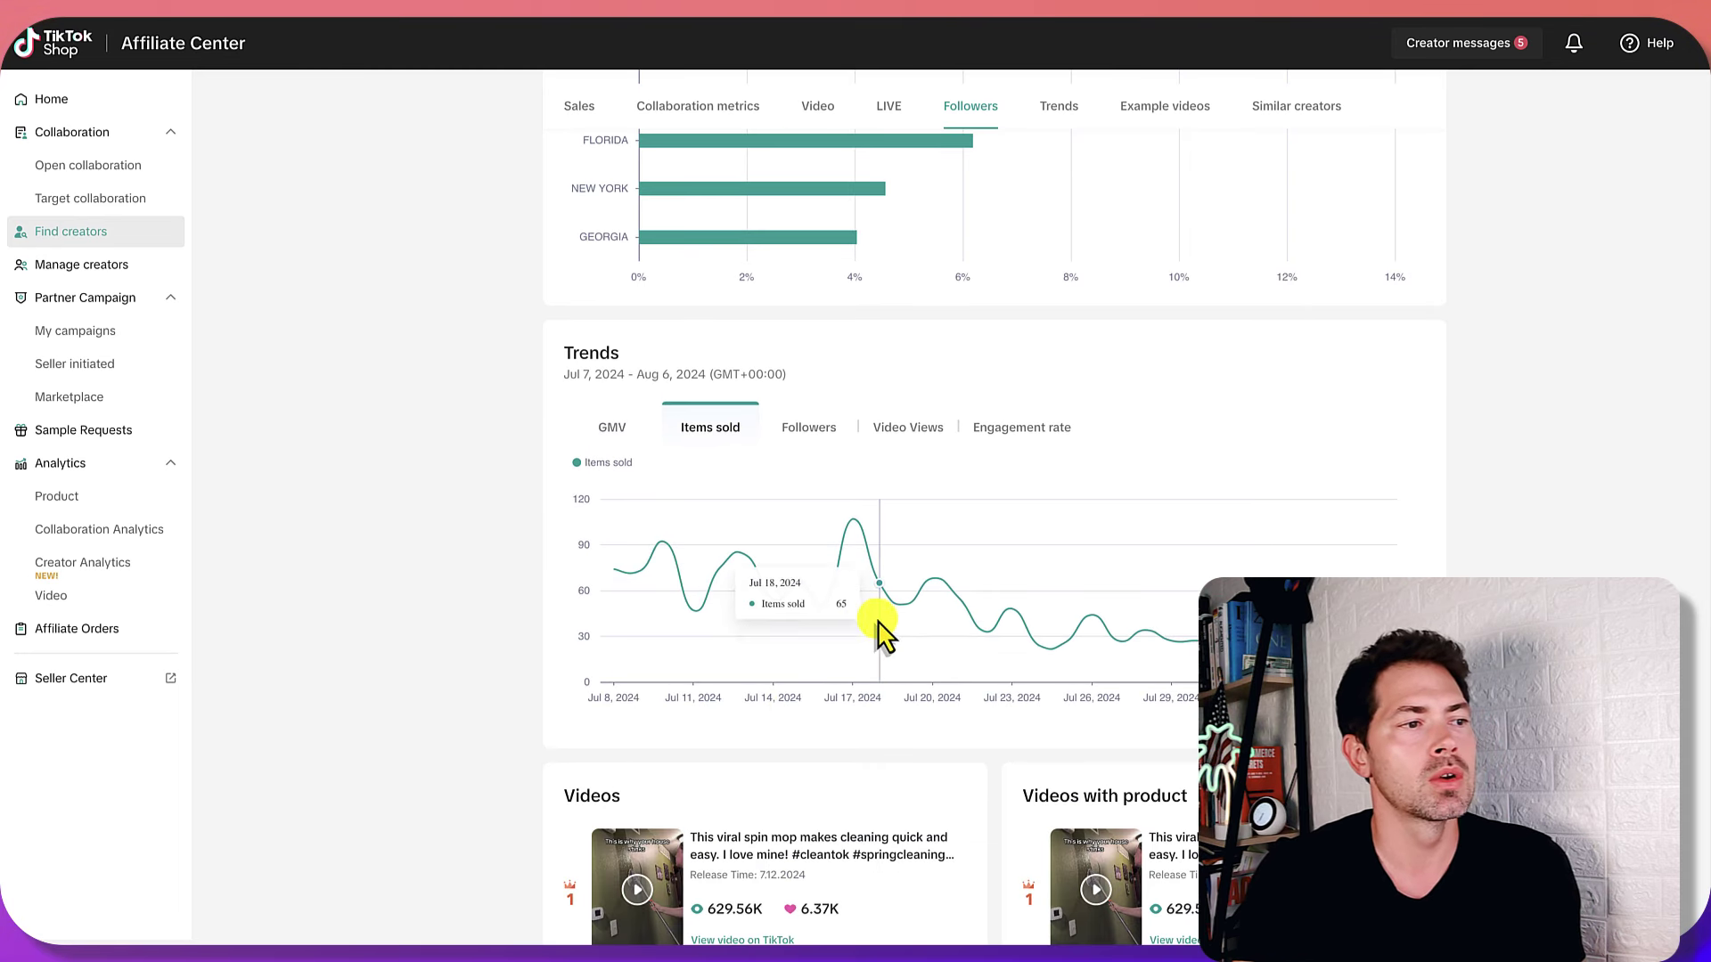
- Bookmark the Dobermans creator for Manage creators and return to the Find creators list
{"action": "scroll", "coordinate": [887, 633], "scroll_direction": "up", "scroll_amount": 15}
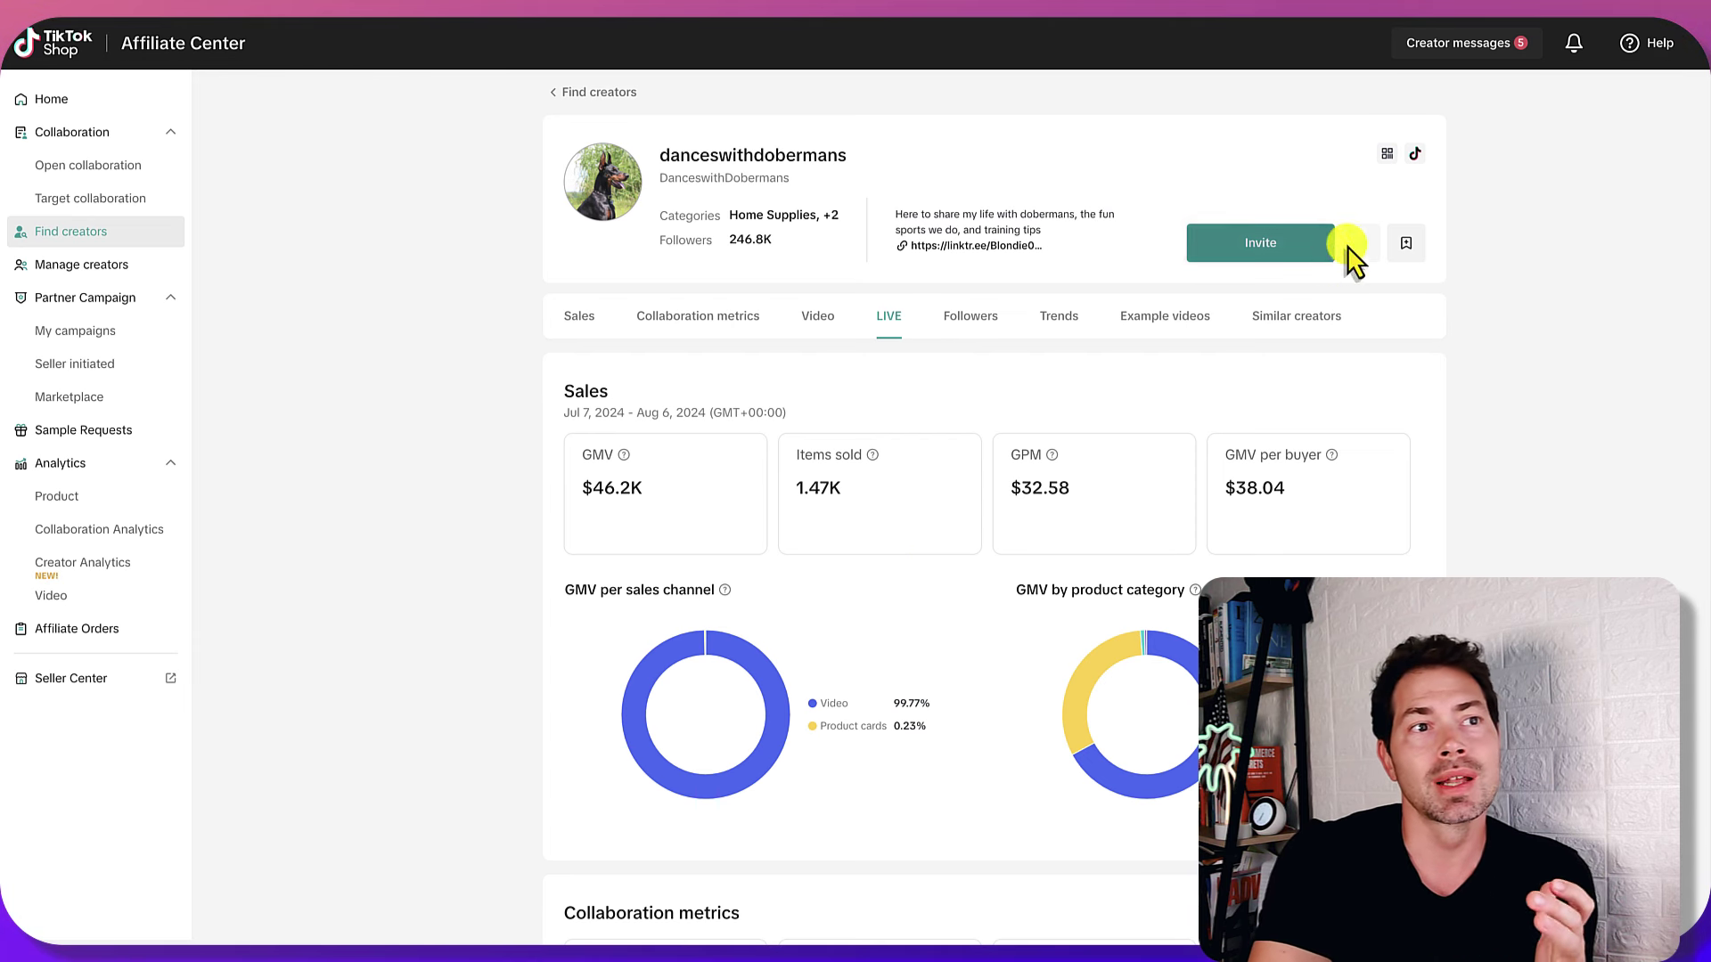
{"action": "left_click", "coordinate": [1408, 246]}
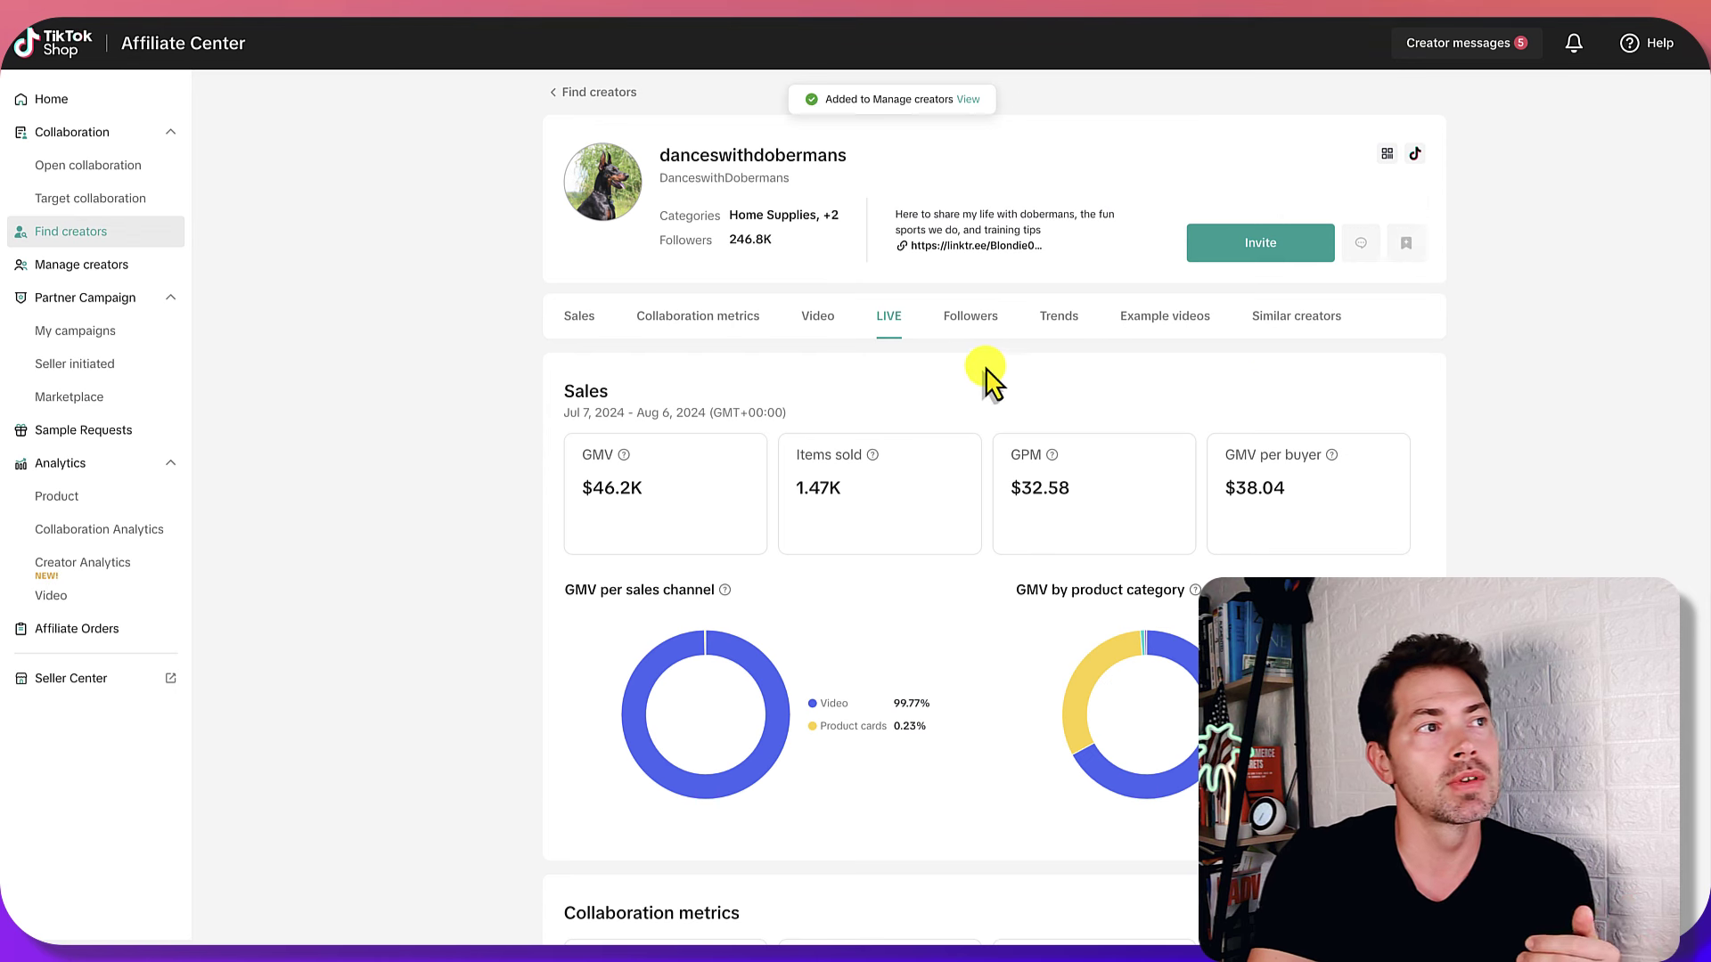
{"action": "left_click", "coordinate": [555, 93]}
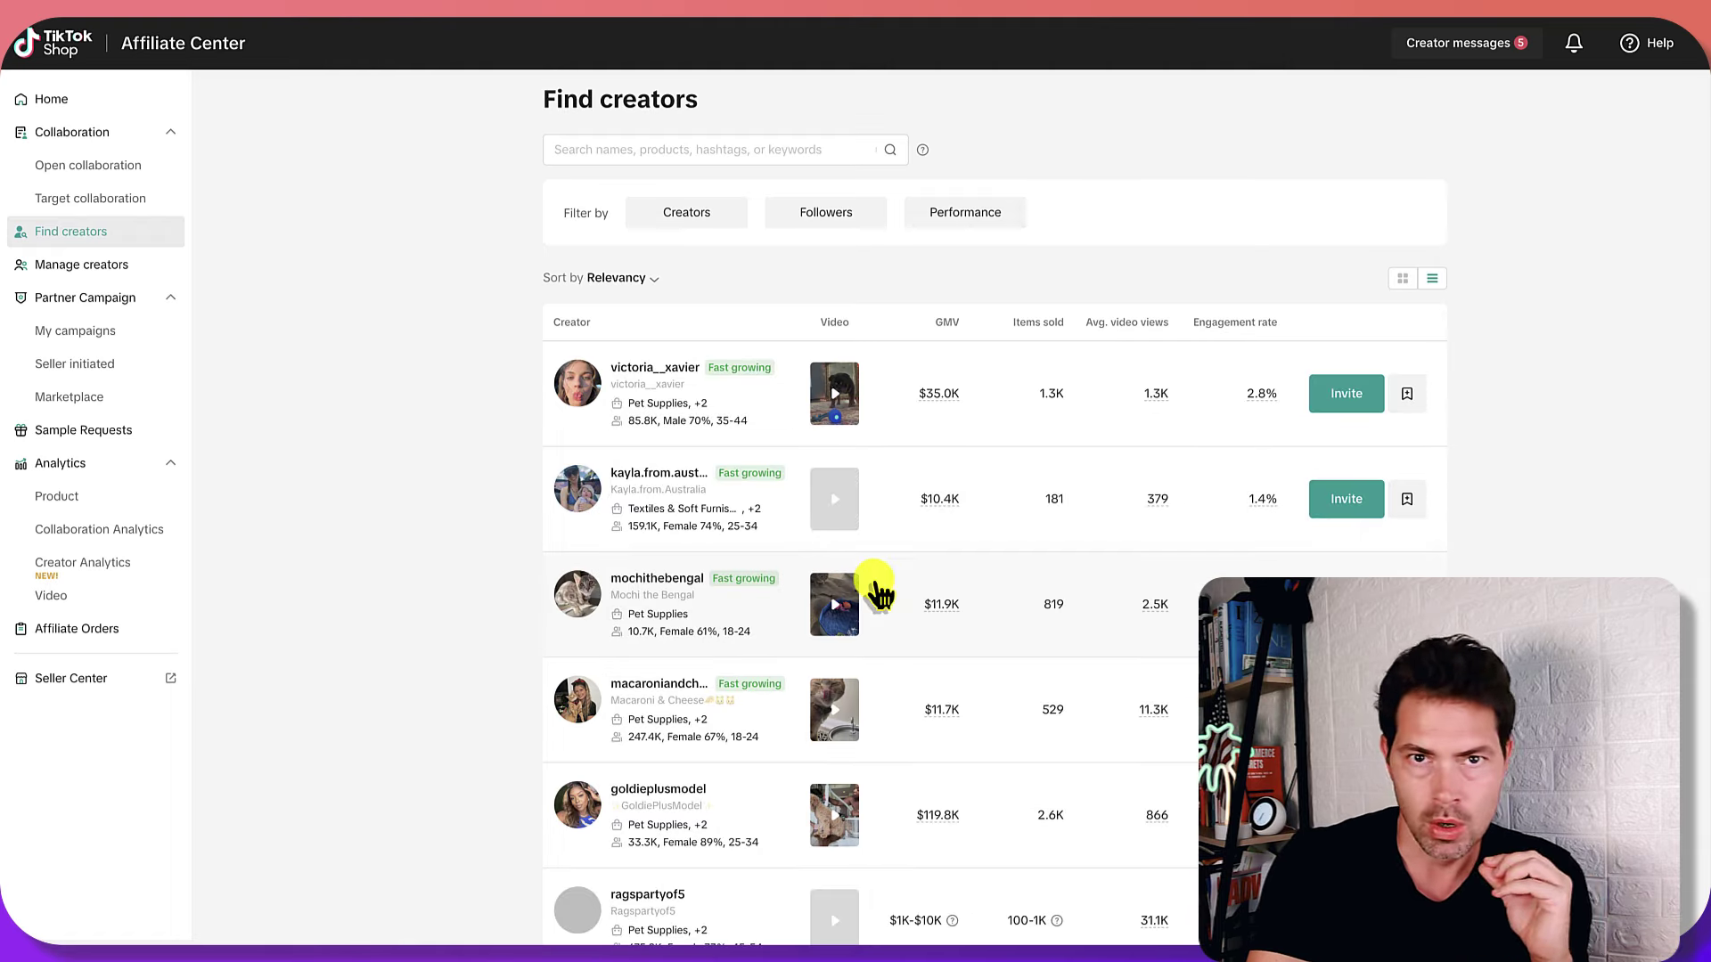
- Browse the Find creators list for pet supplies creators, then play the 54in cat tree creator's video and close it
{"action": "scroll", "coordinate": [877, 588], "scroll_direction": "down", "scroll_amount": 3}
{"action": "scroll", "coordinate": [888, 585], "scroll_direction": "down", "scroll_amount": 4}
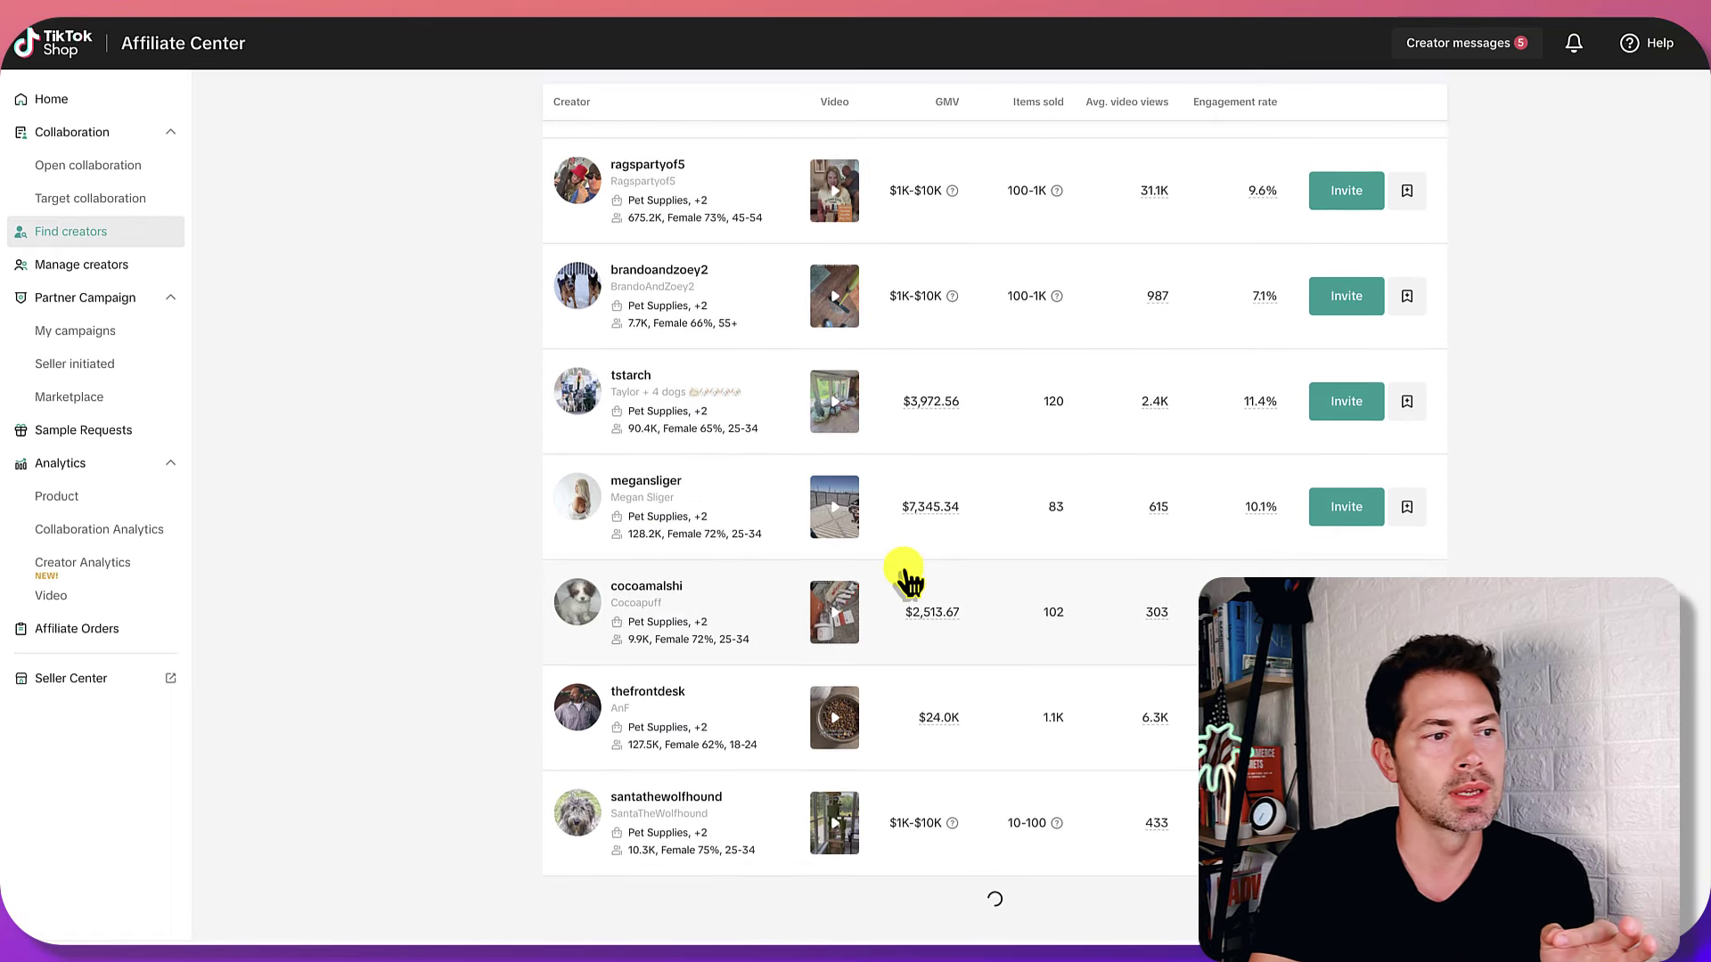
{"action": "scroll", "coordinate": [895, 584], "scroll_direction": "down", "scroll_amount": 4}
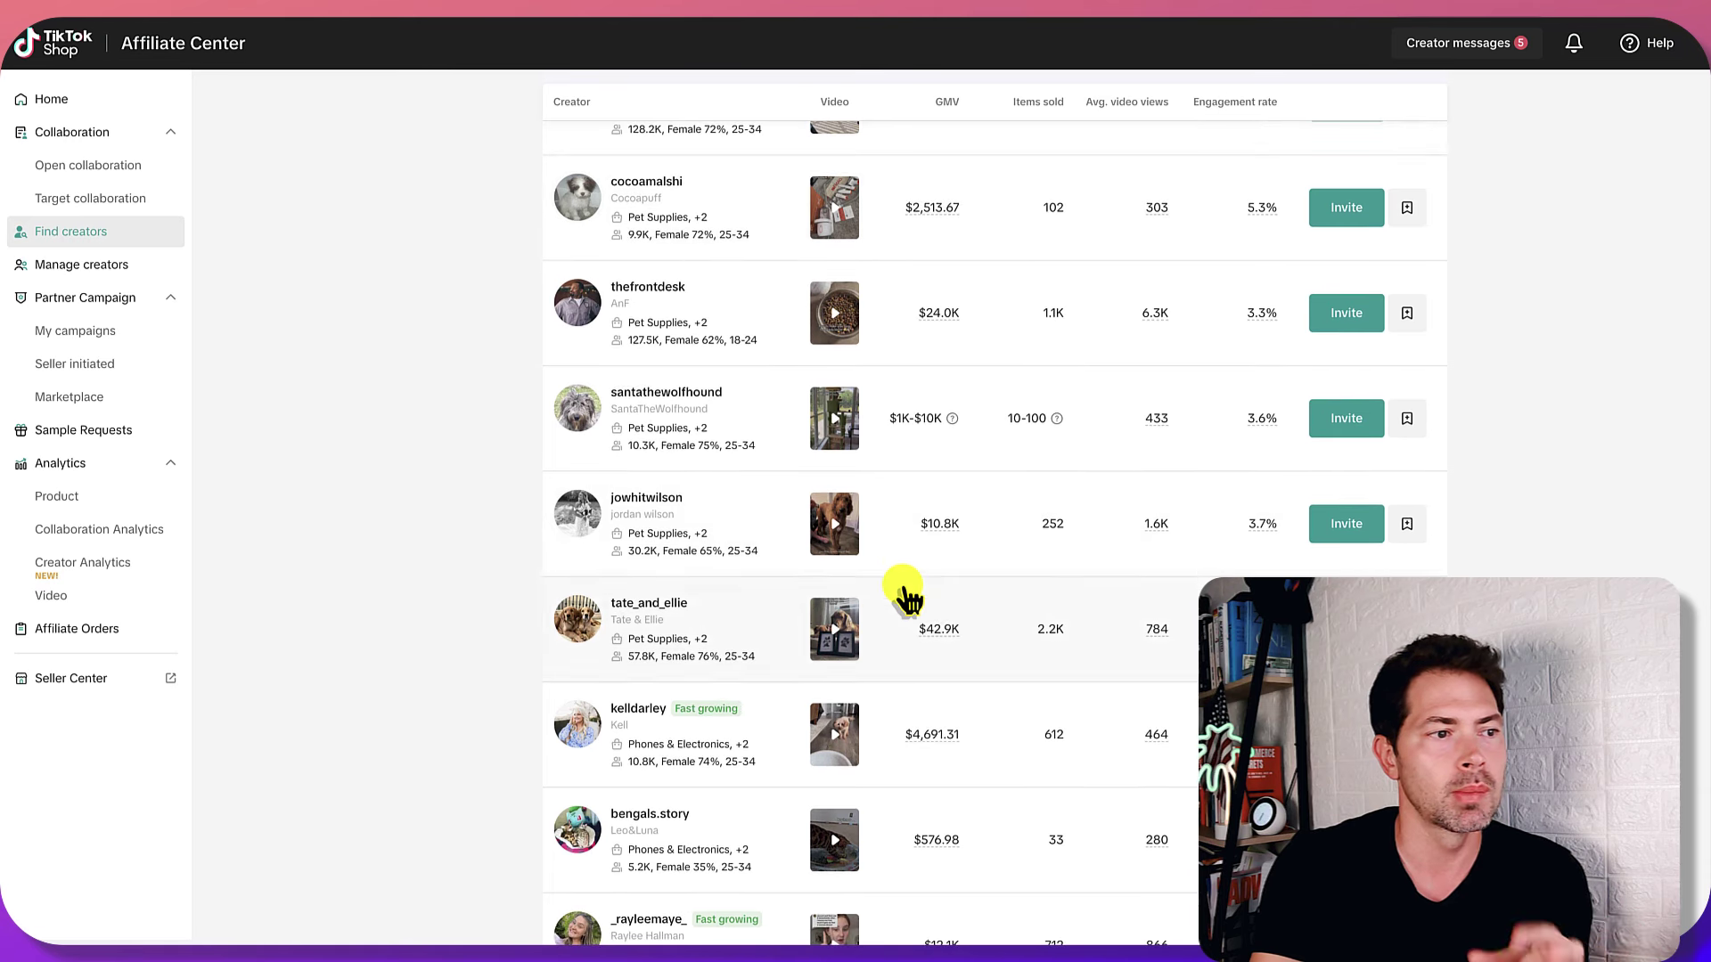
{"action": "scroll", "coordinate": [974, 599], "scroll_direction": "down", "scroll_amount": 2}
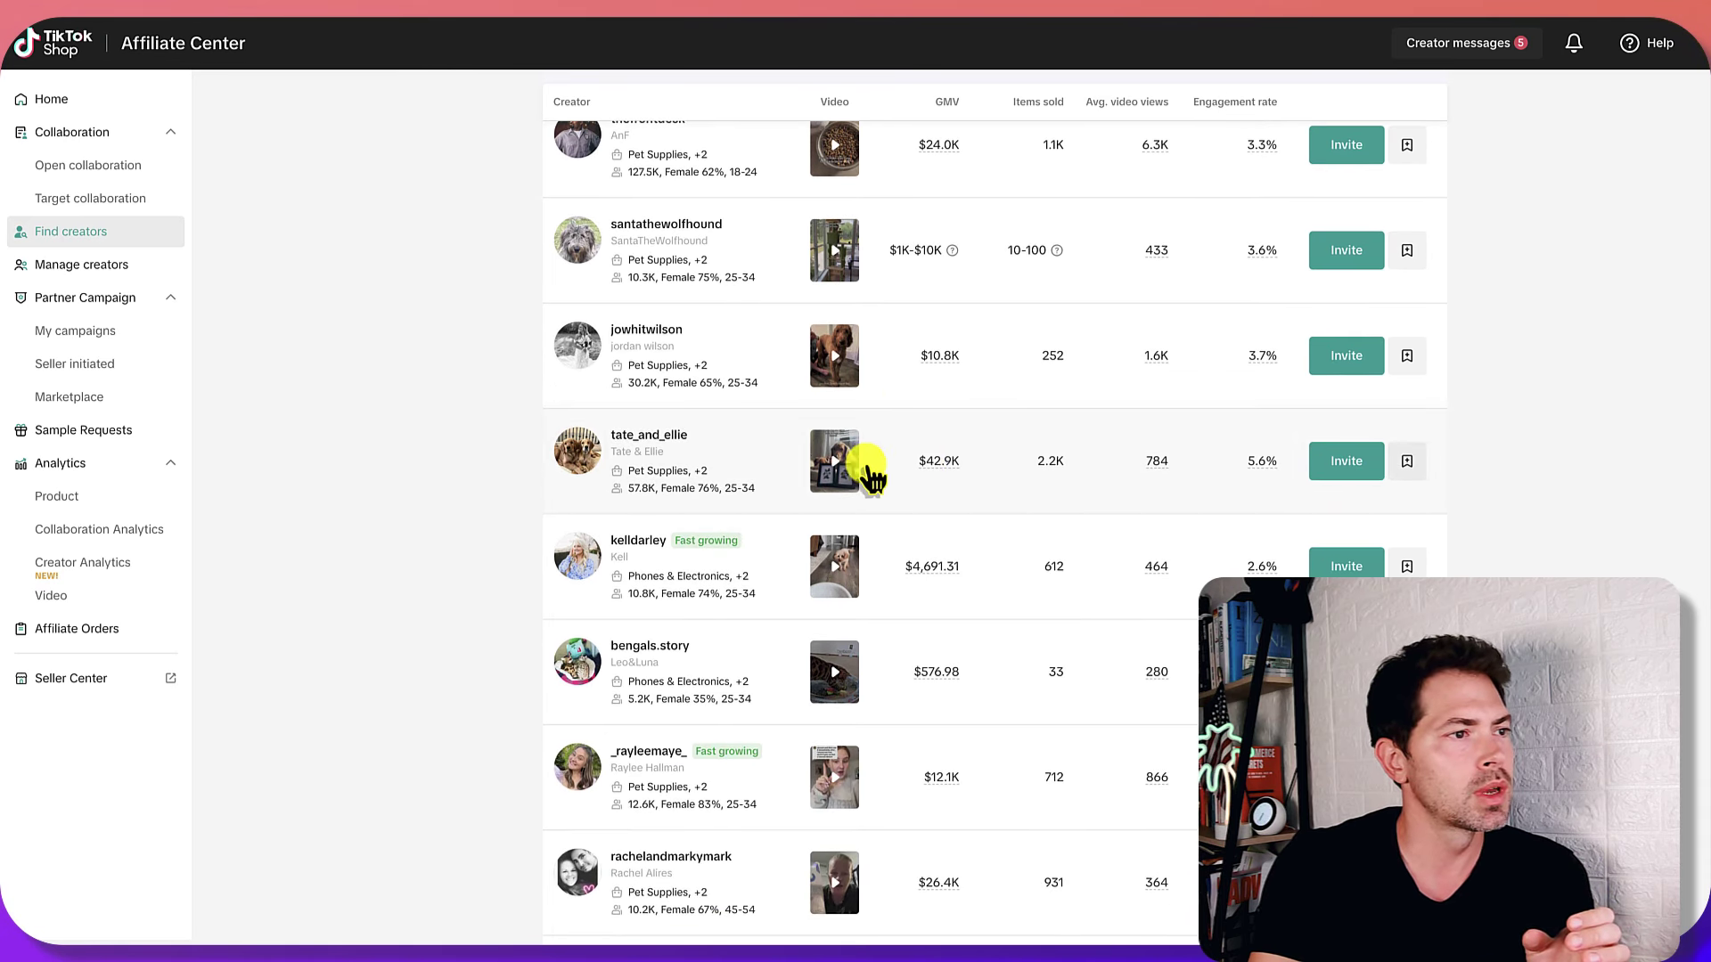
{"action": "scroll", "coordinate": [1072, 649], "scroll_direction": "down", "scroll_amount": 4}
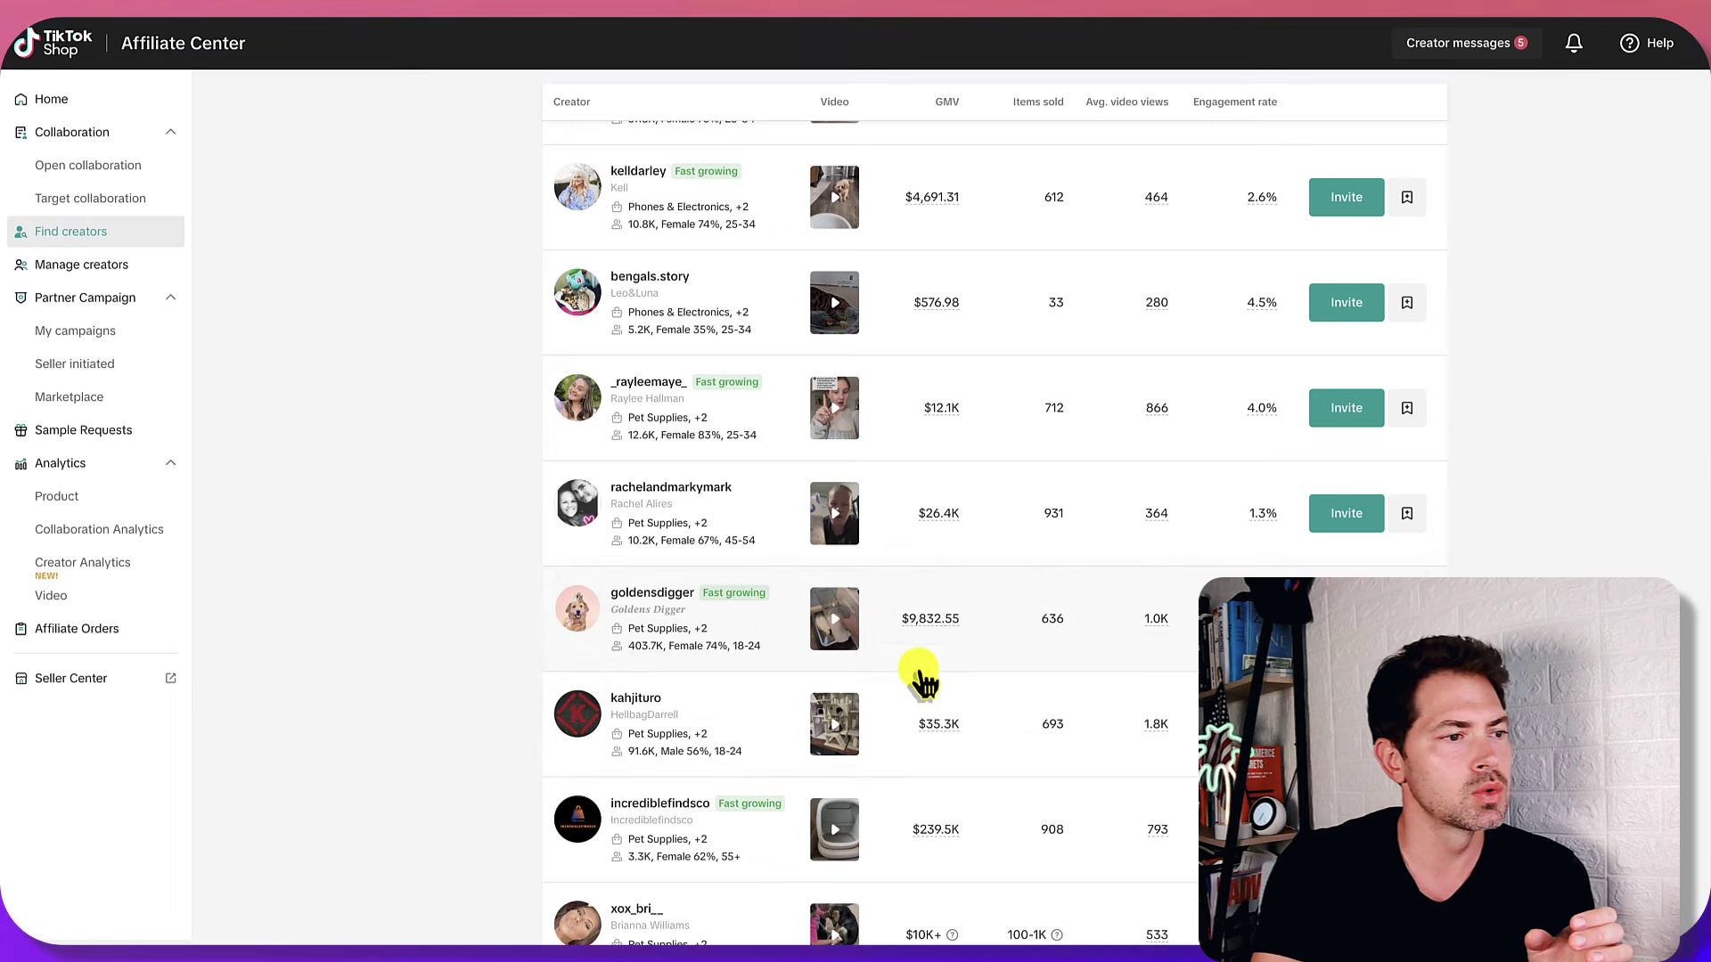
{"action": "scroll", "coordinate": [918, 677], "scroll_direction": "down", "scroll_amount": 2}
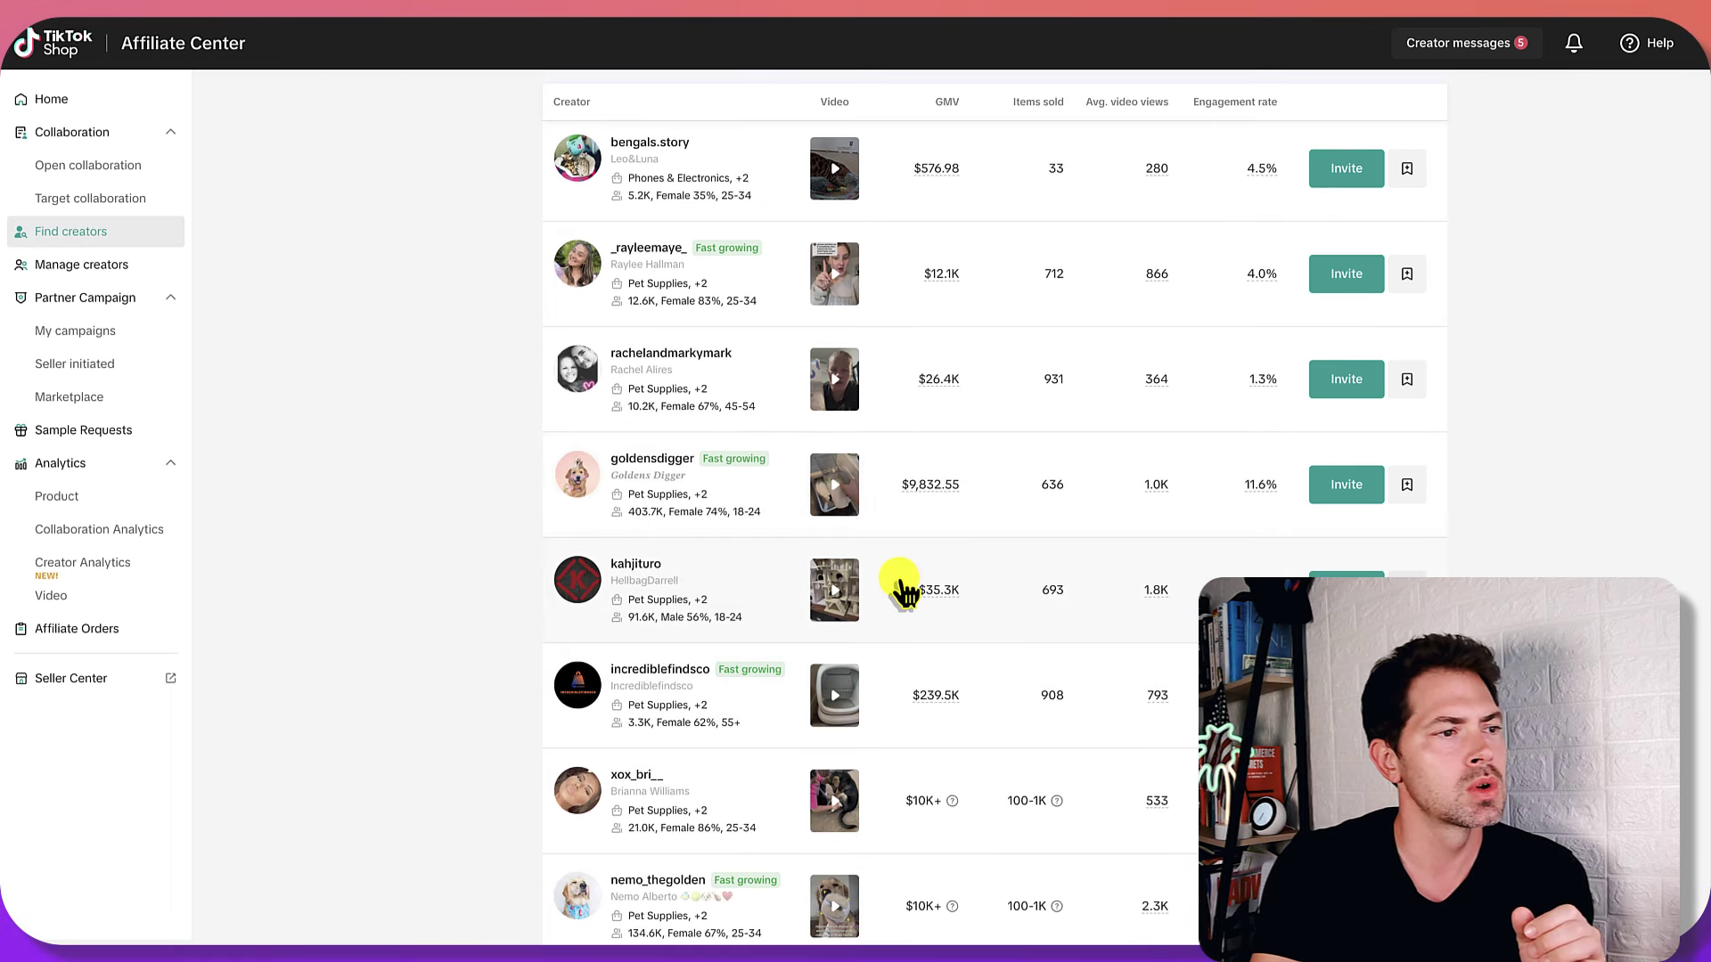
{"action": "scroll", "coordinate": [882, 604], "scroll_direction": "down", "scroll_amount": 1}
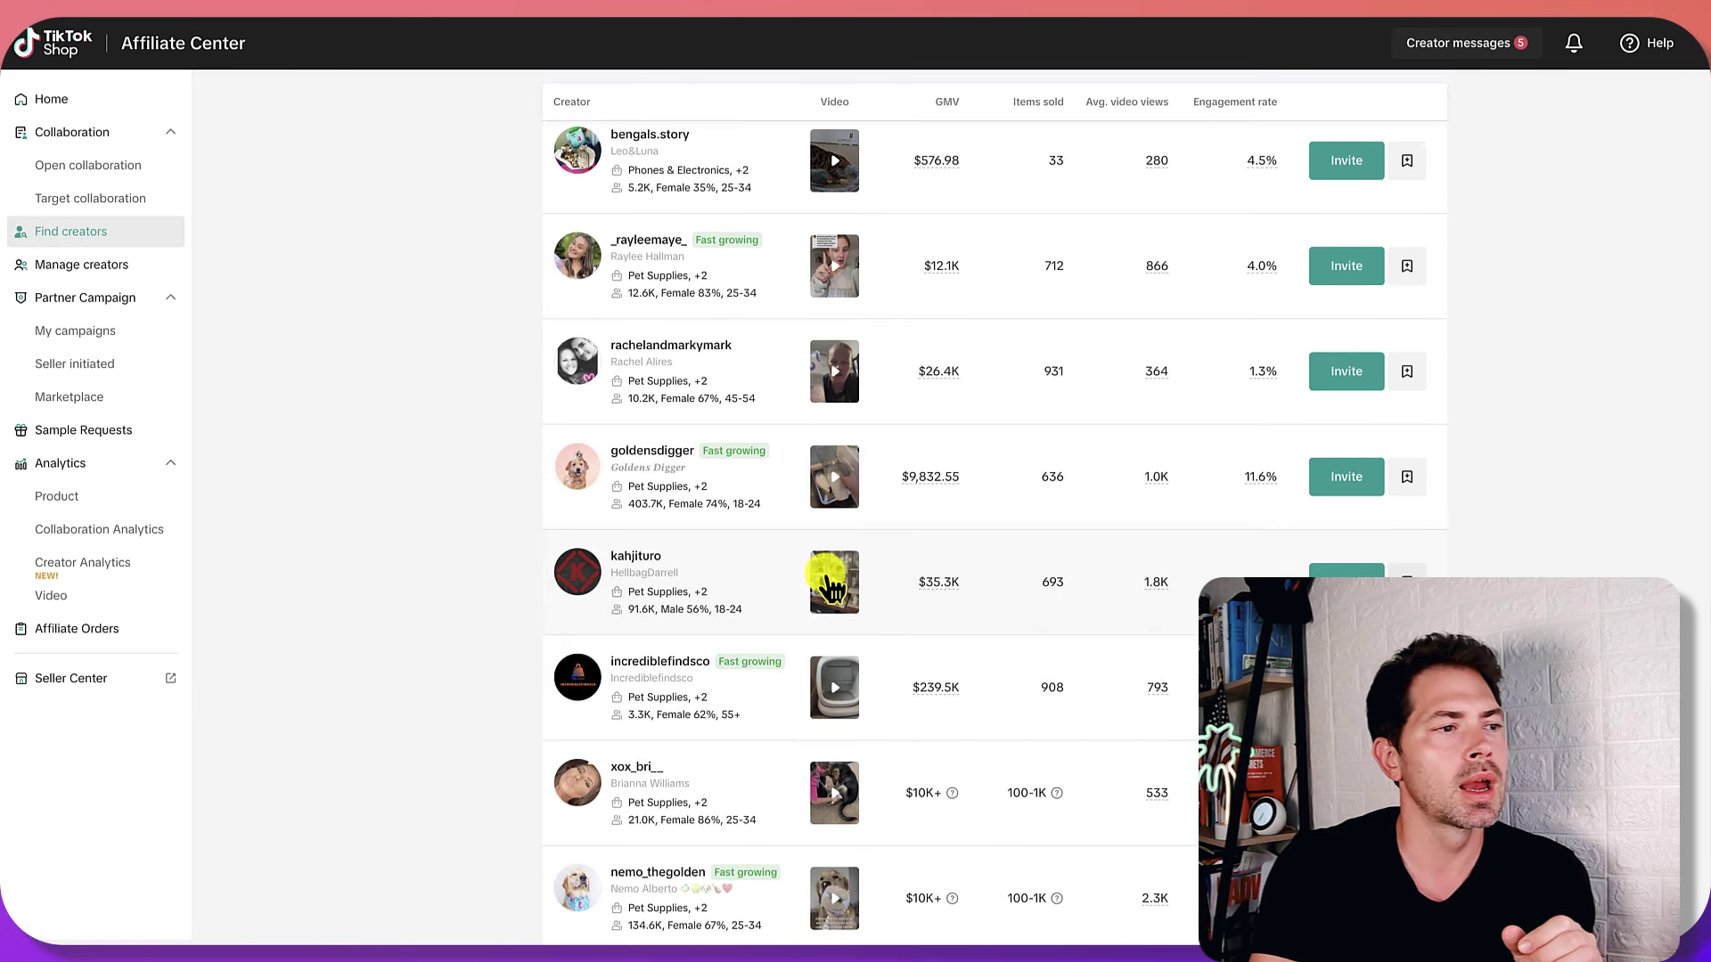
{"action": "left_click", "coordinate": [836, 597]}
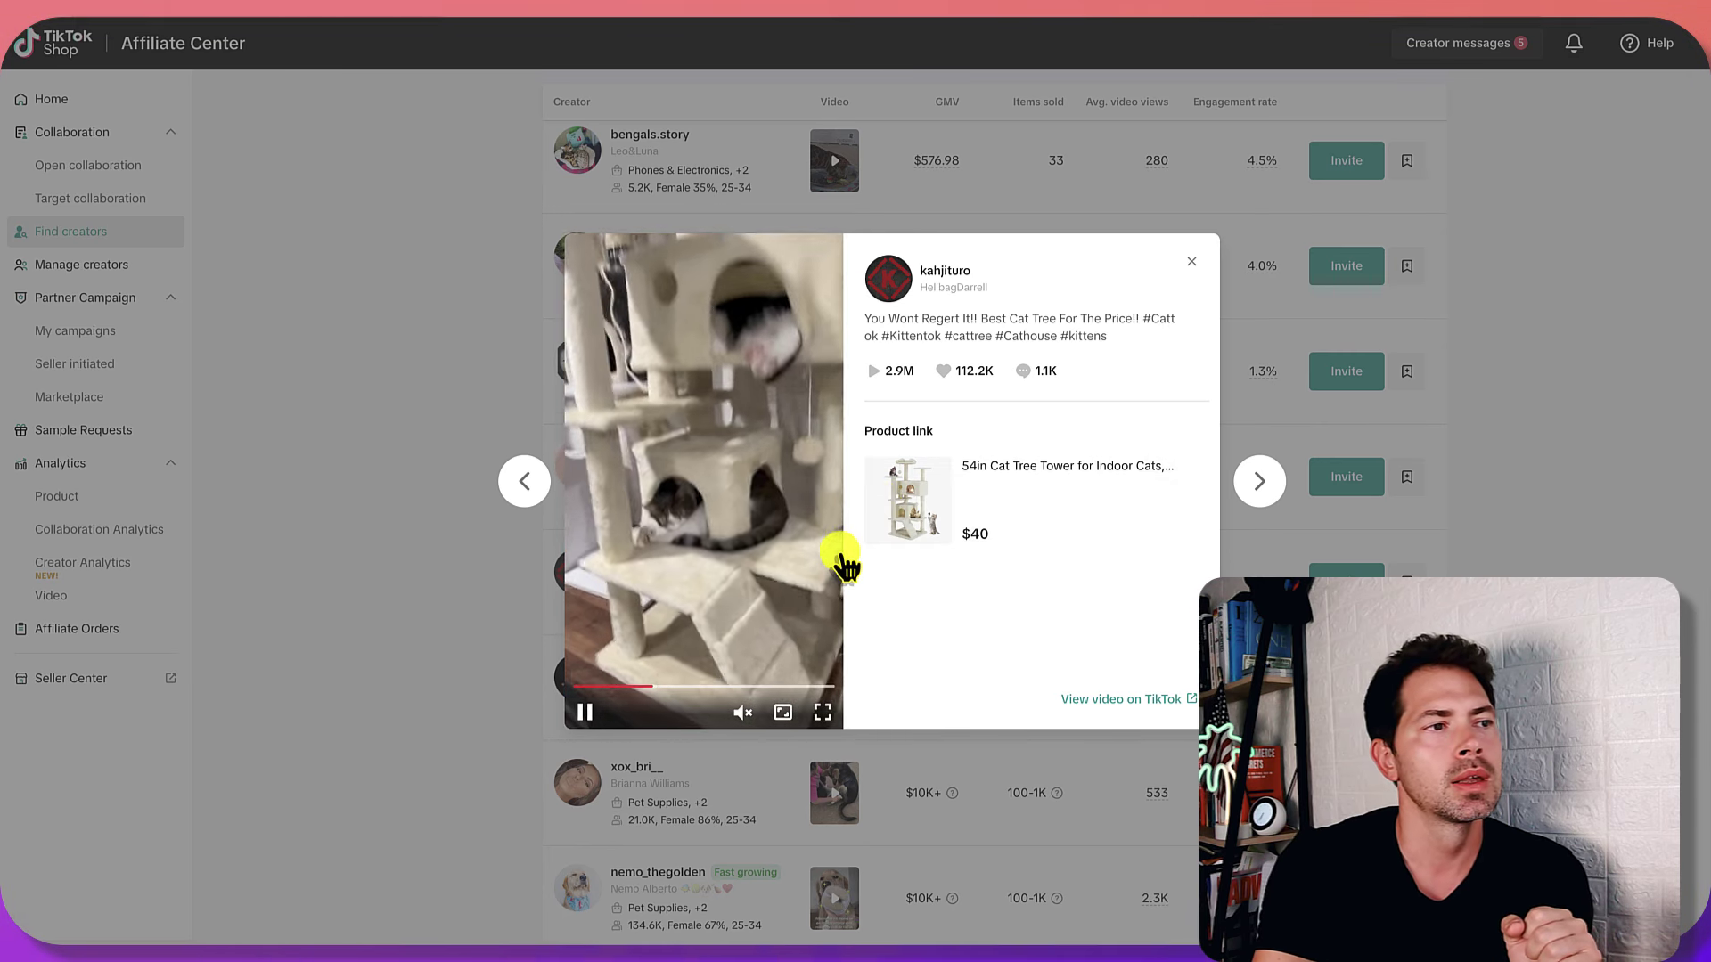
{"action": "left_click", "coordinate": [1203, 265]}
- Open the cat tree creator's profile and examine the sales, average commission rate, video, LIVE and follower figures
{"action": "left_click", "coordinate": [649, 559]}
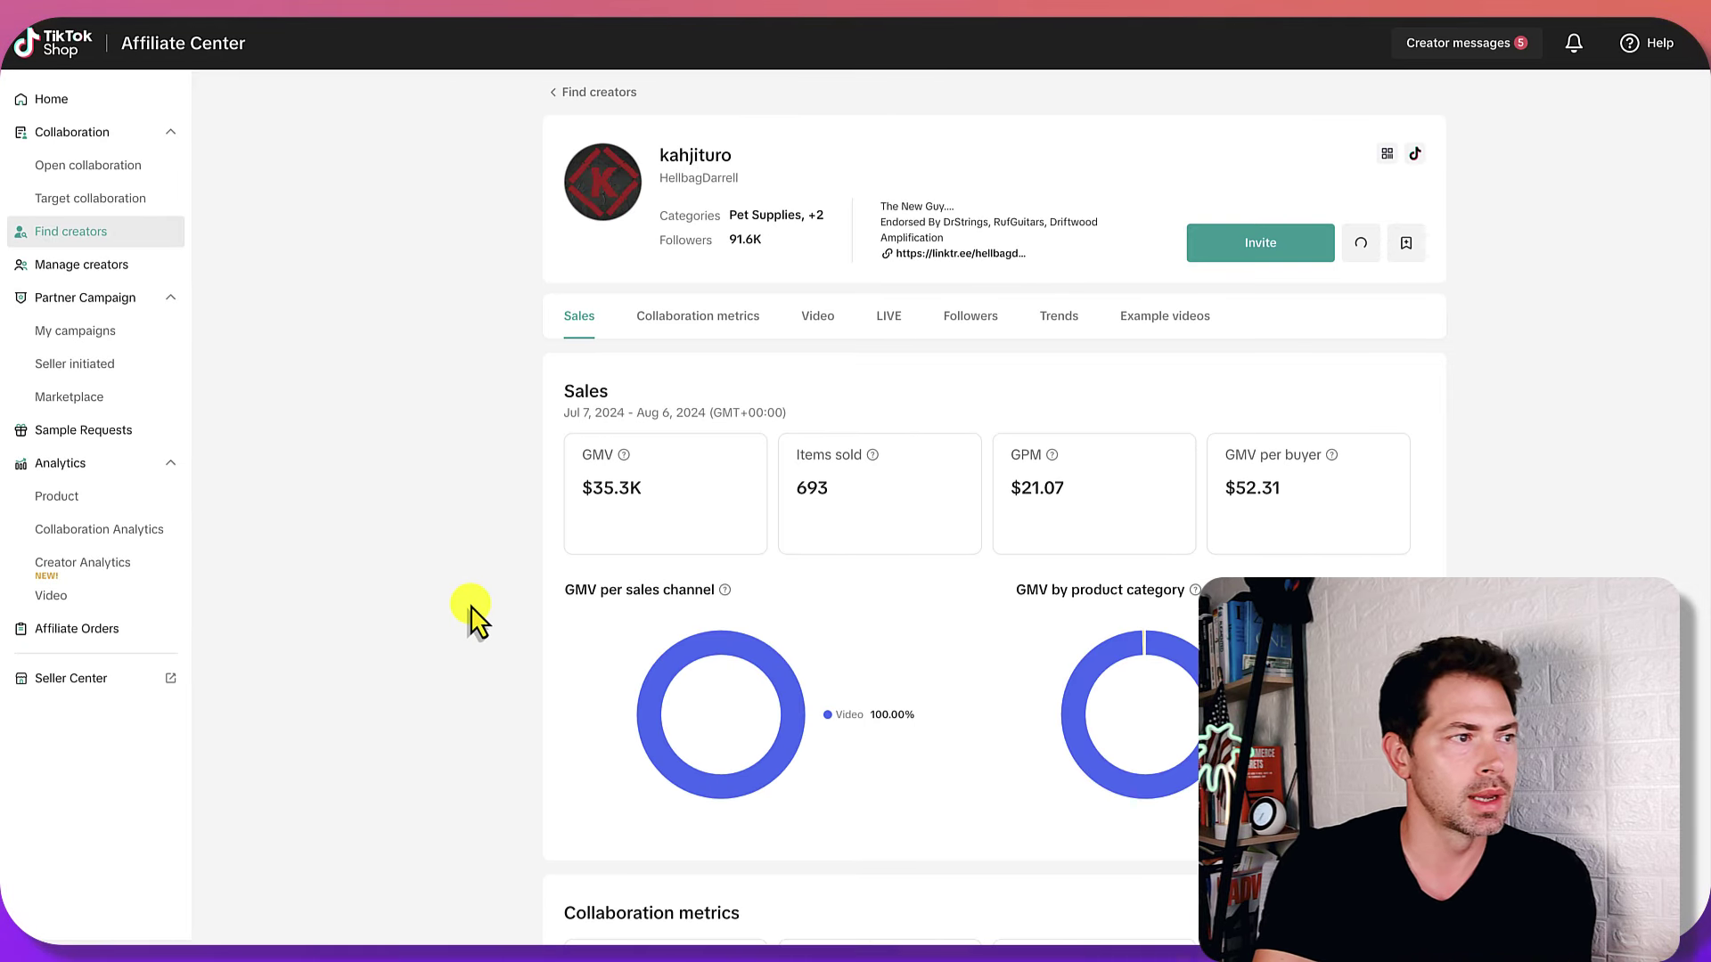
{"action": "scroll", "coordinate": [472, 615], "scroll_direction": "down", "scroll_amount": 3}
{"action": "scroll", "coordinate": [472, 615], "scroll_direction": "down", "scroll_amount": 4}
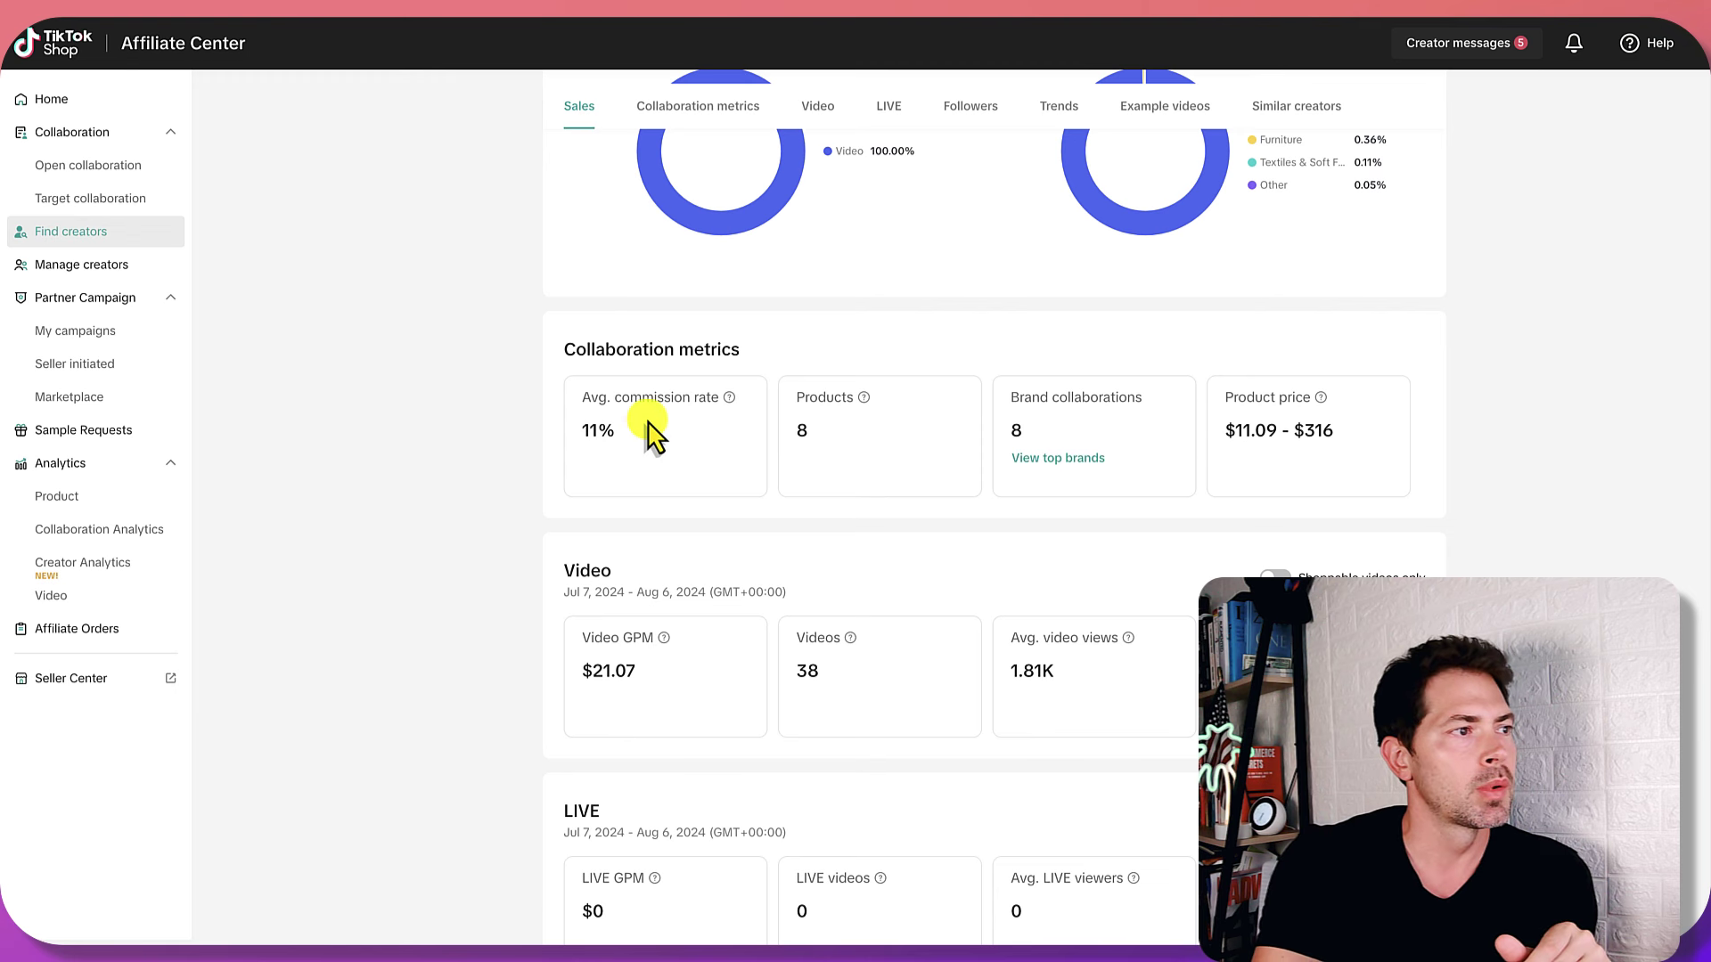
{"action": "double_click", "coordinate": [599, 431]}
{"action": "scroll", "coordinate": [687, 547], "scroll_direction": "down", "scroll_amount": 11}
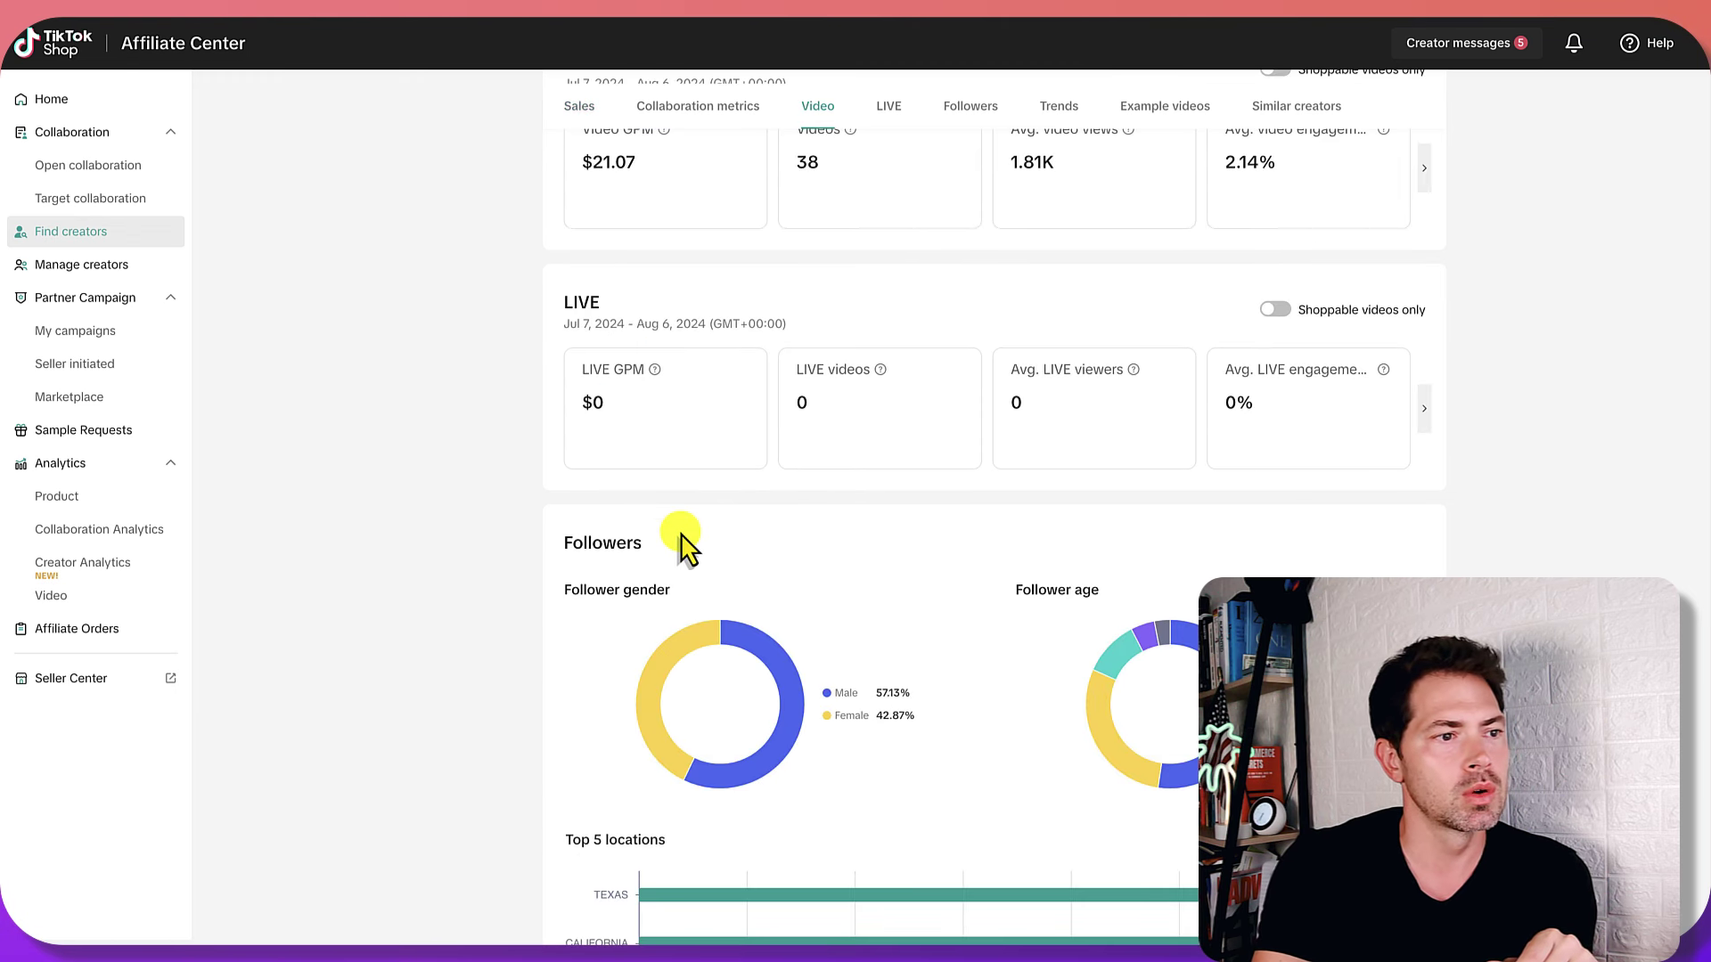
- Inspect the cat tree creator's late-July GMV trend and switch the chart to Items sold
{"action": "scroll", "coordinate": [680, 535], "scroll_direction": "down", "scroll_amount": 8}
{"action": "scroll", "coordinate": [989, 535], "scroll_direction": "up", "scroll_amount": 4}
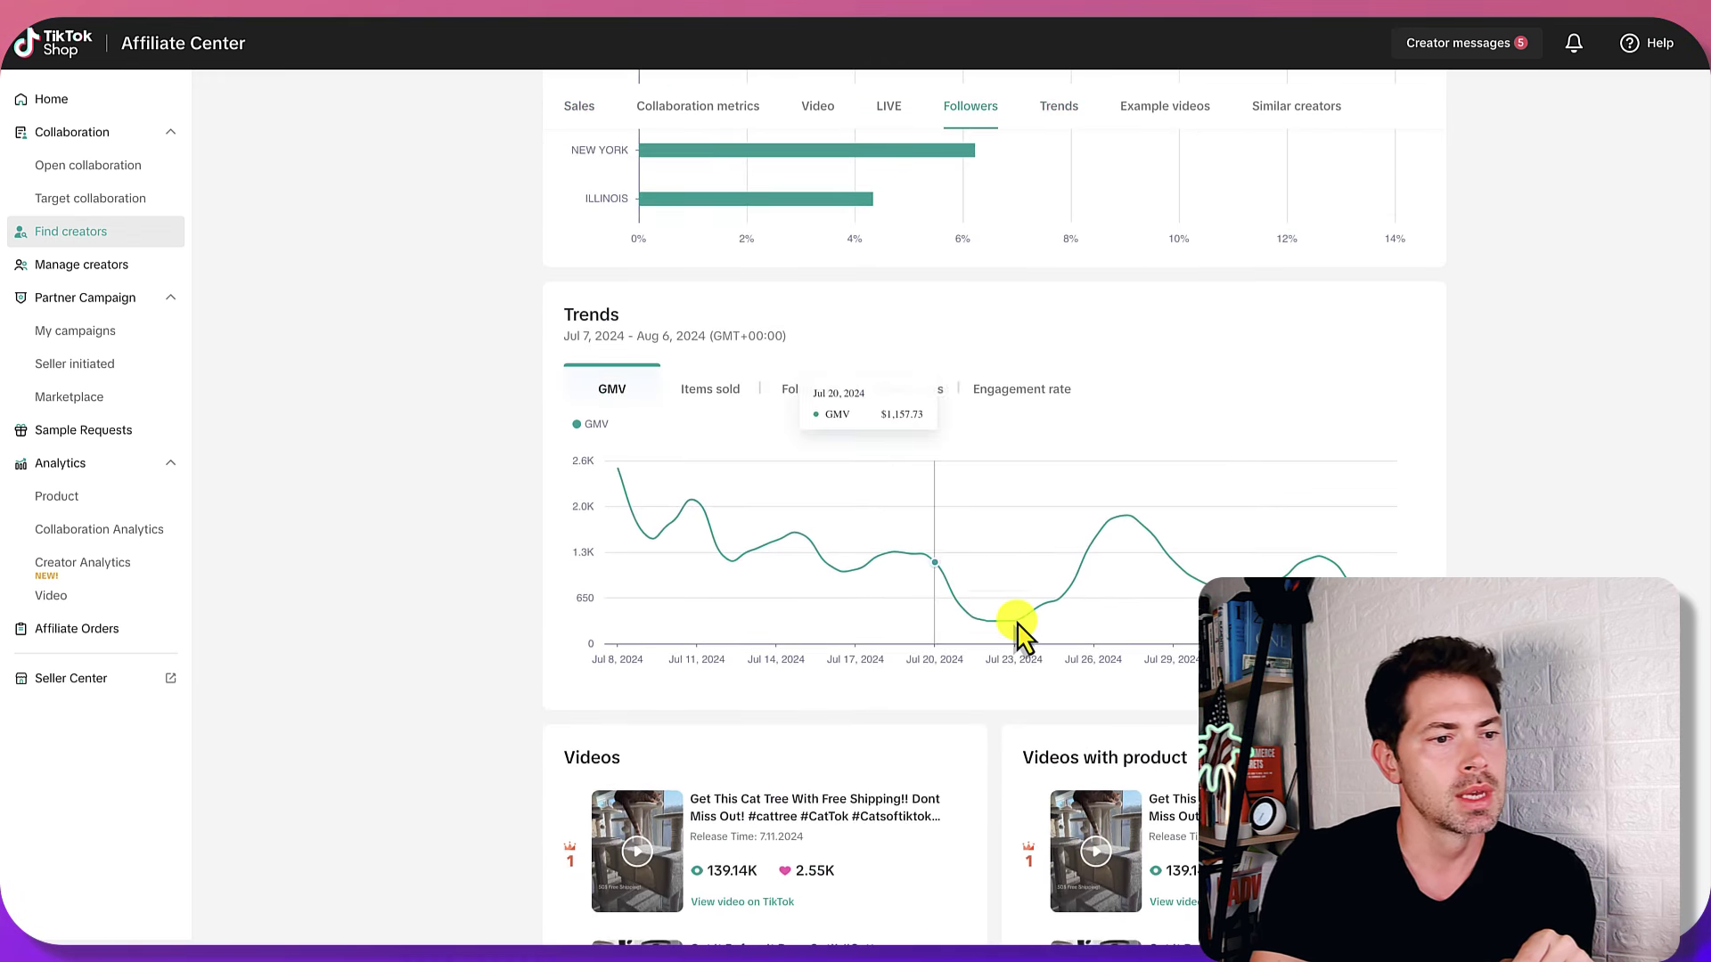
{"action": "mouse_move", "coordinate": [1166, 555]}
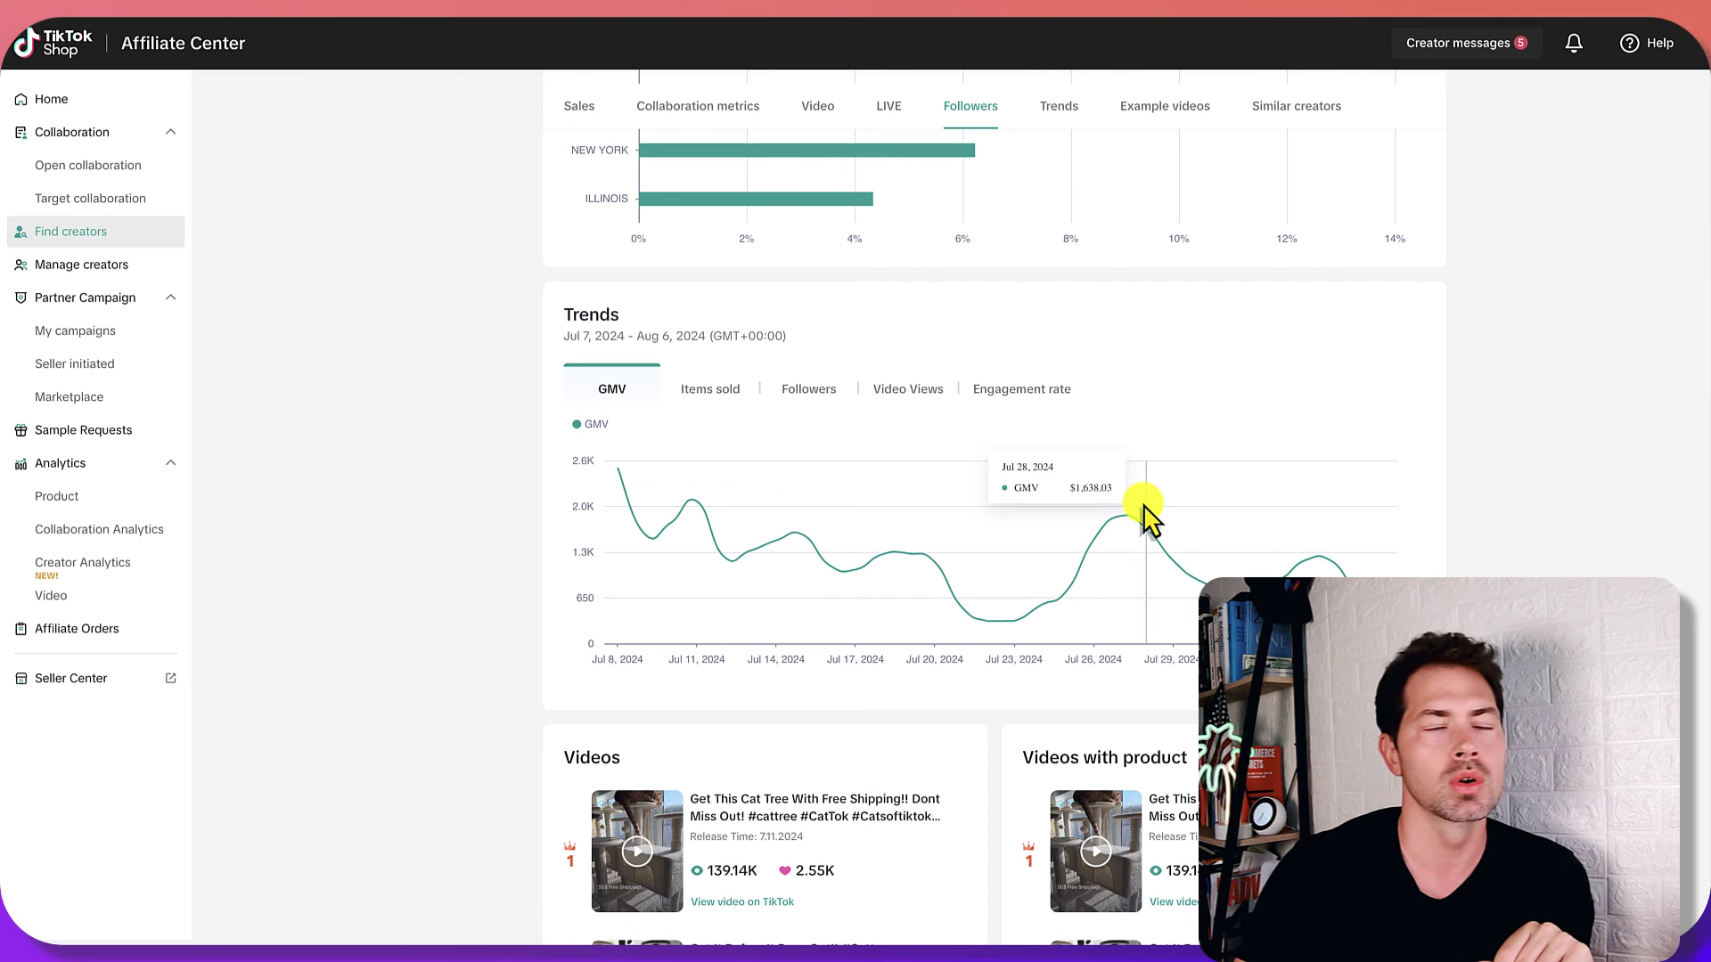
{"action": "left_click", "coordinate": [732, 392]}
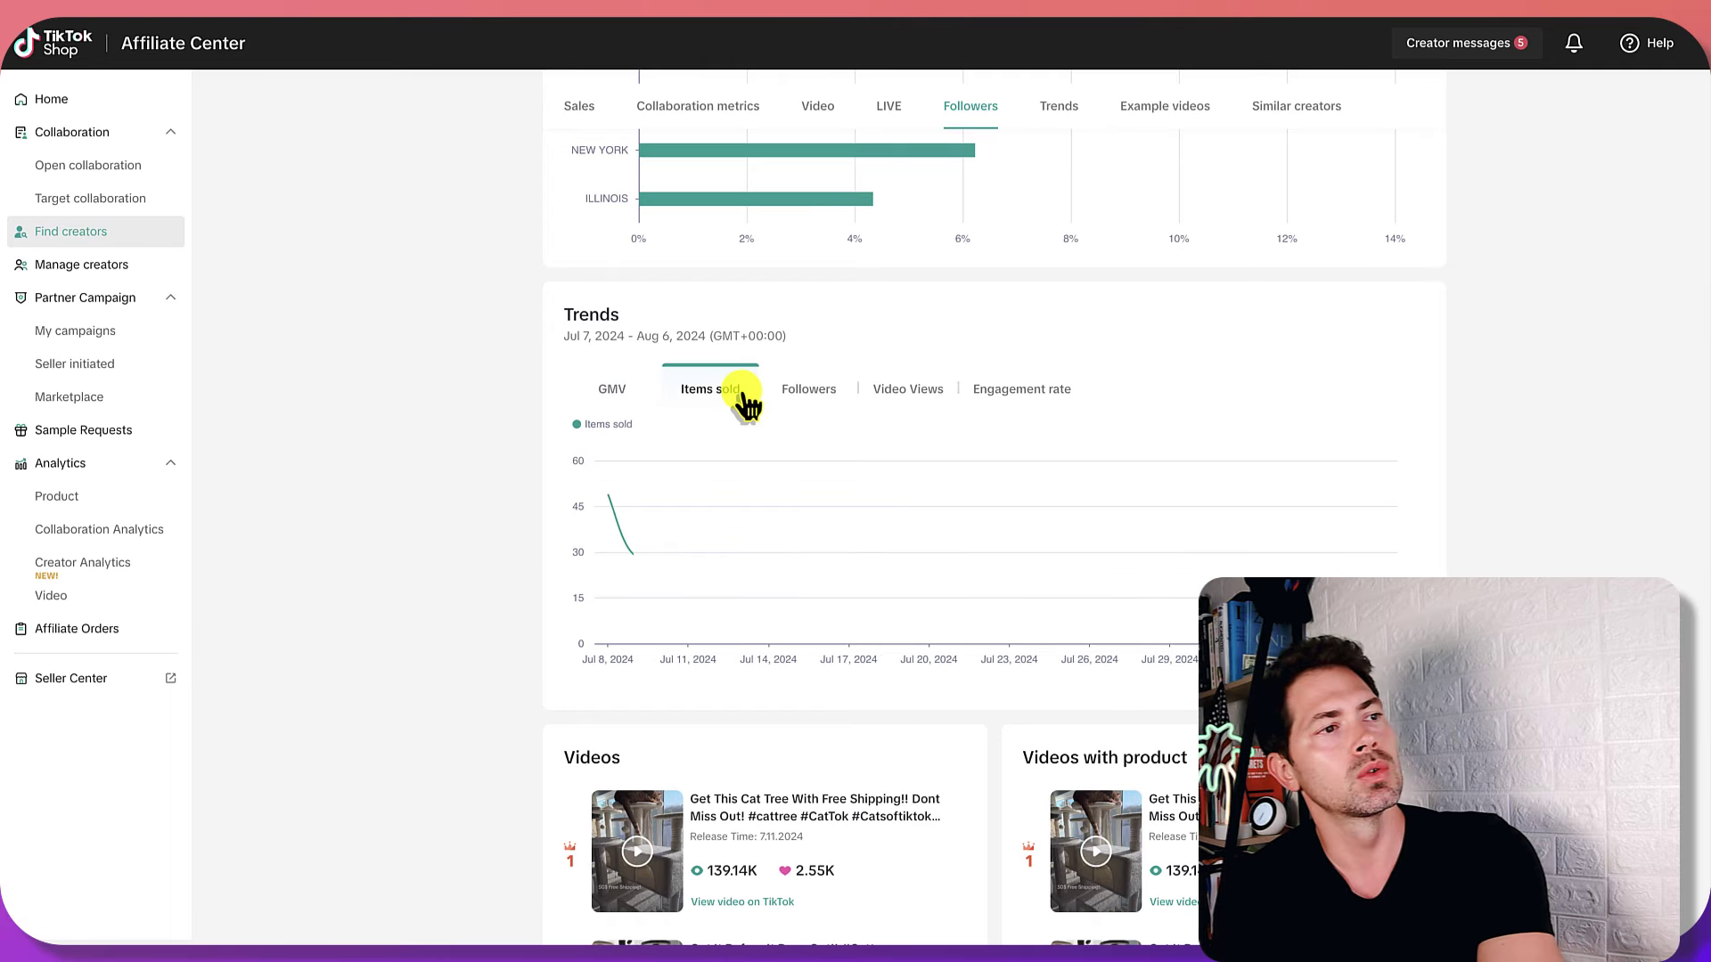
- Review the cat tree creator's top videos, metrics and creators with similar content, then return to Find creators
{"action": "scroll", "coordinate": [813, 447], "scroll_direction": "down", "scroll_amount": 10}
{"action": "scroll", "coordinate": [824, 447], "scroll_direction": "up", "scroll_amount": 10}
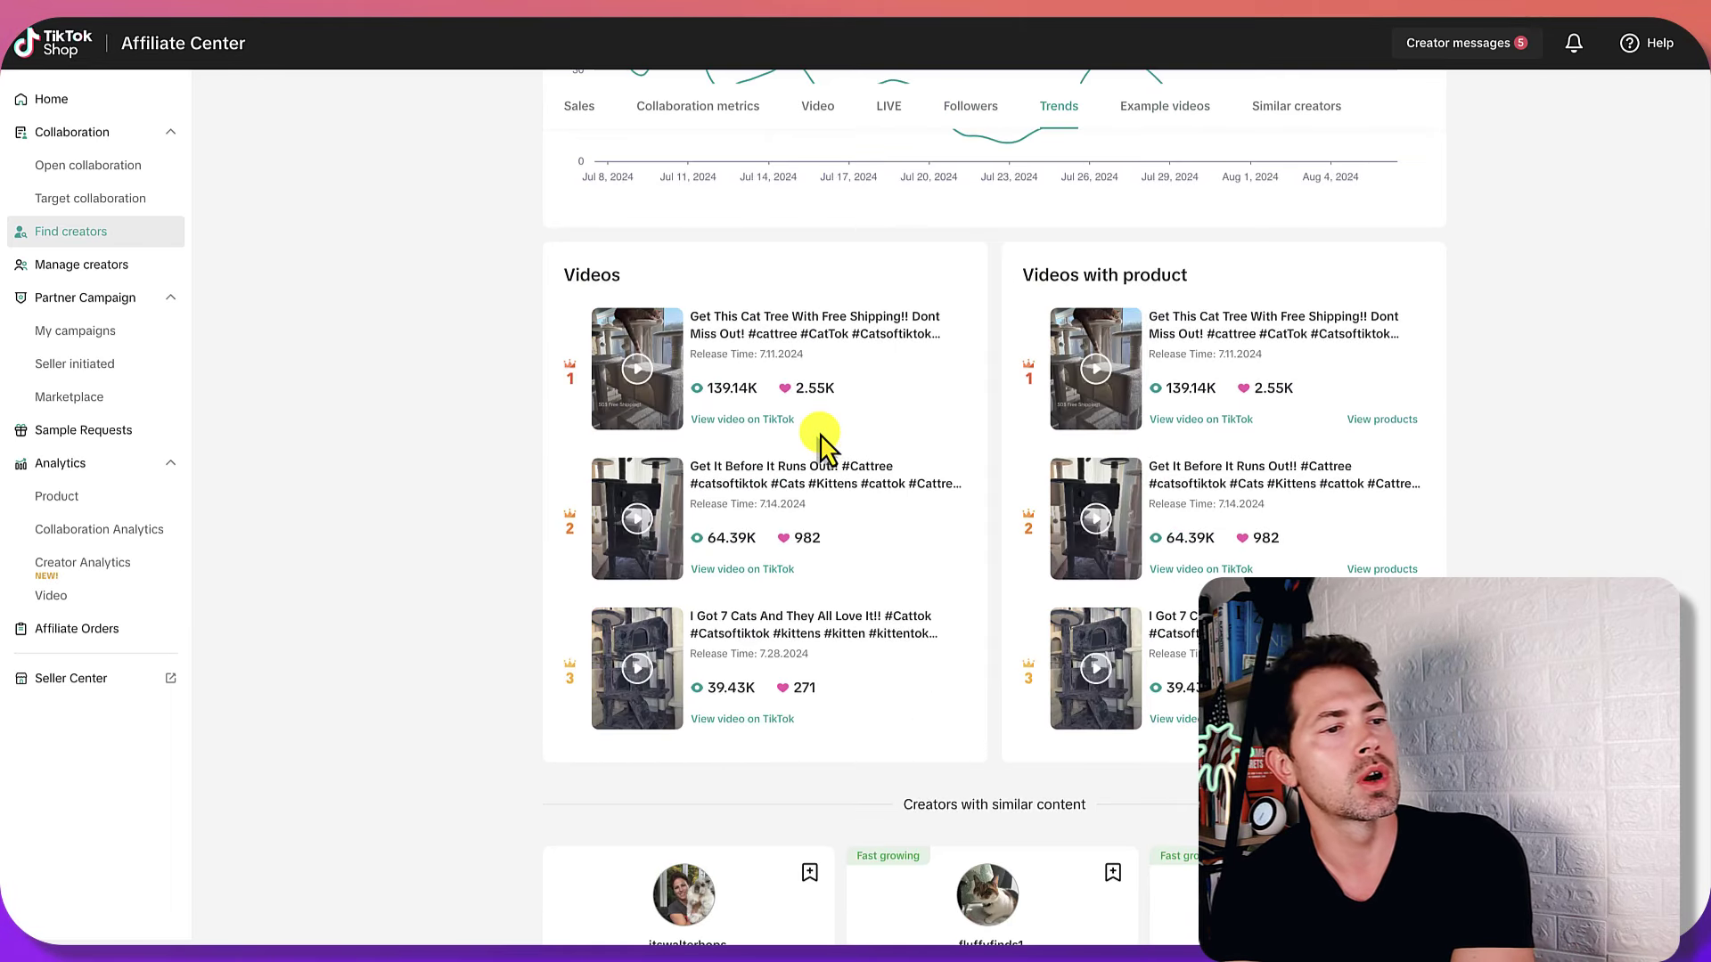
{"action": "scroll", "coordinate": [820, 436], "scroll_direction": "up", "scroll_amount": 10}
{"action": "scroll", "coordinate": [820, 437], "scroll_direction": "down", "scroll_amount": 12}
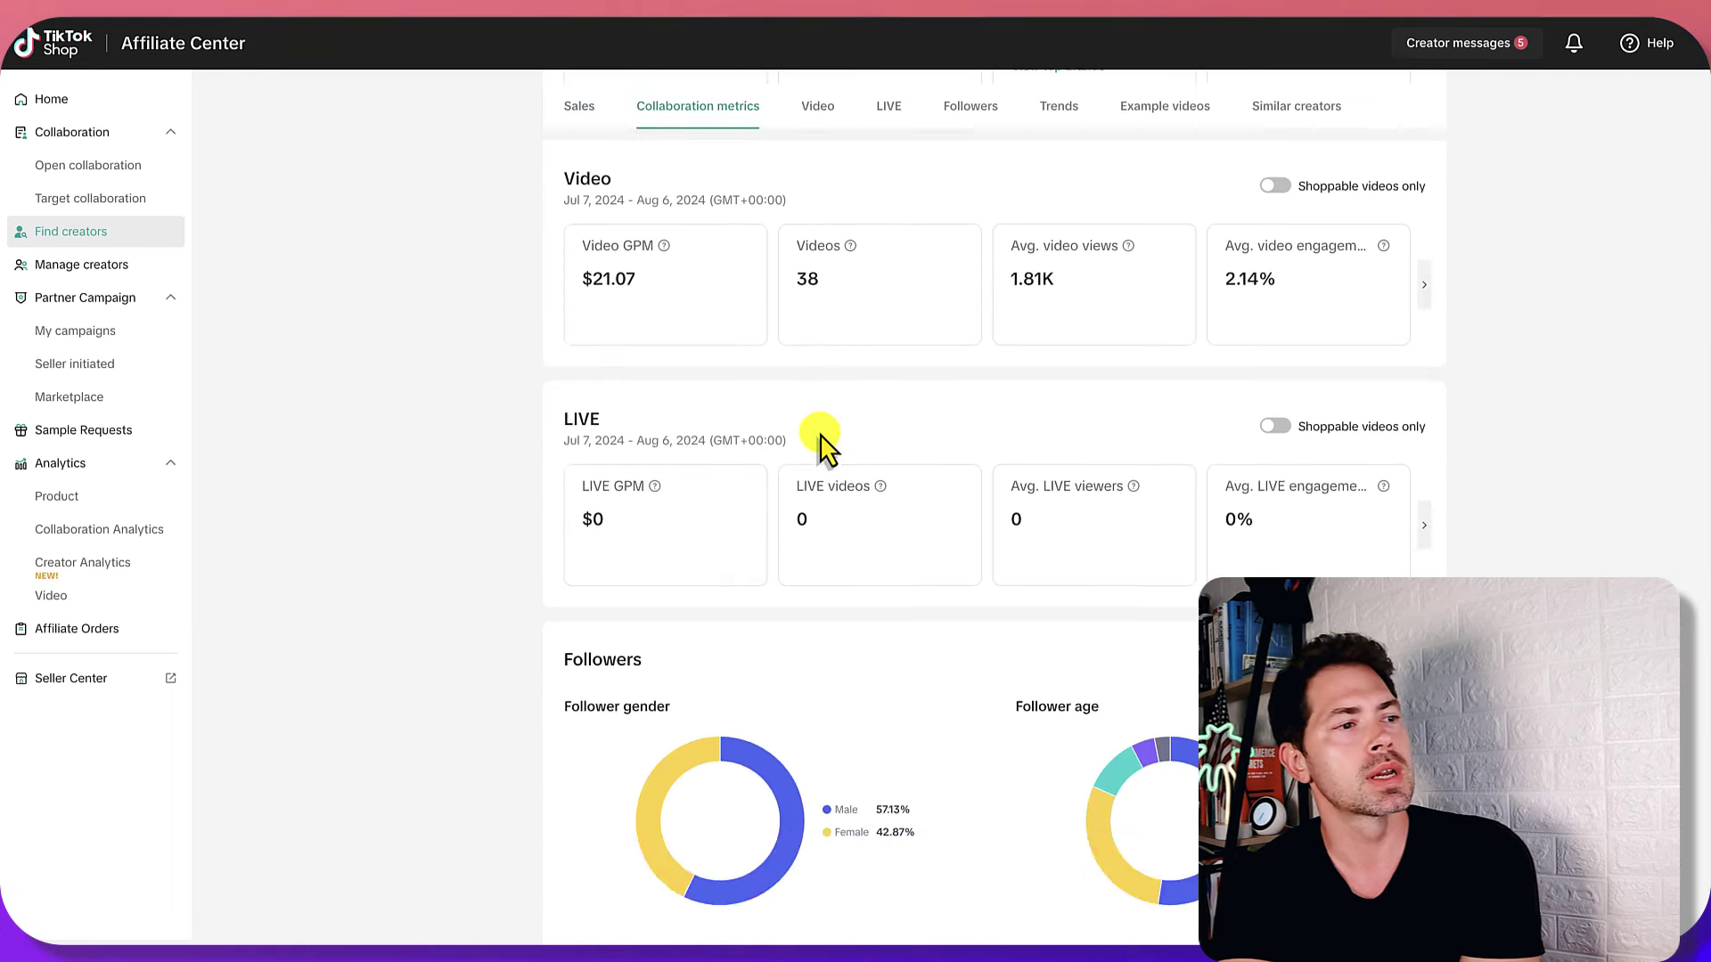
{"action": "scroll", "coordinate": [641, 542], "scroll_direction": "down", "scroll_amount": 10}
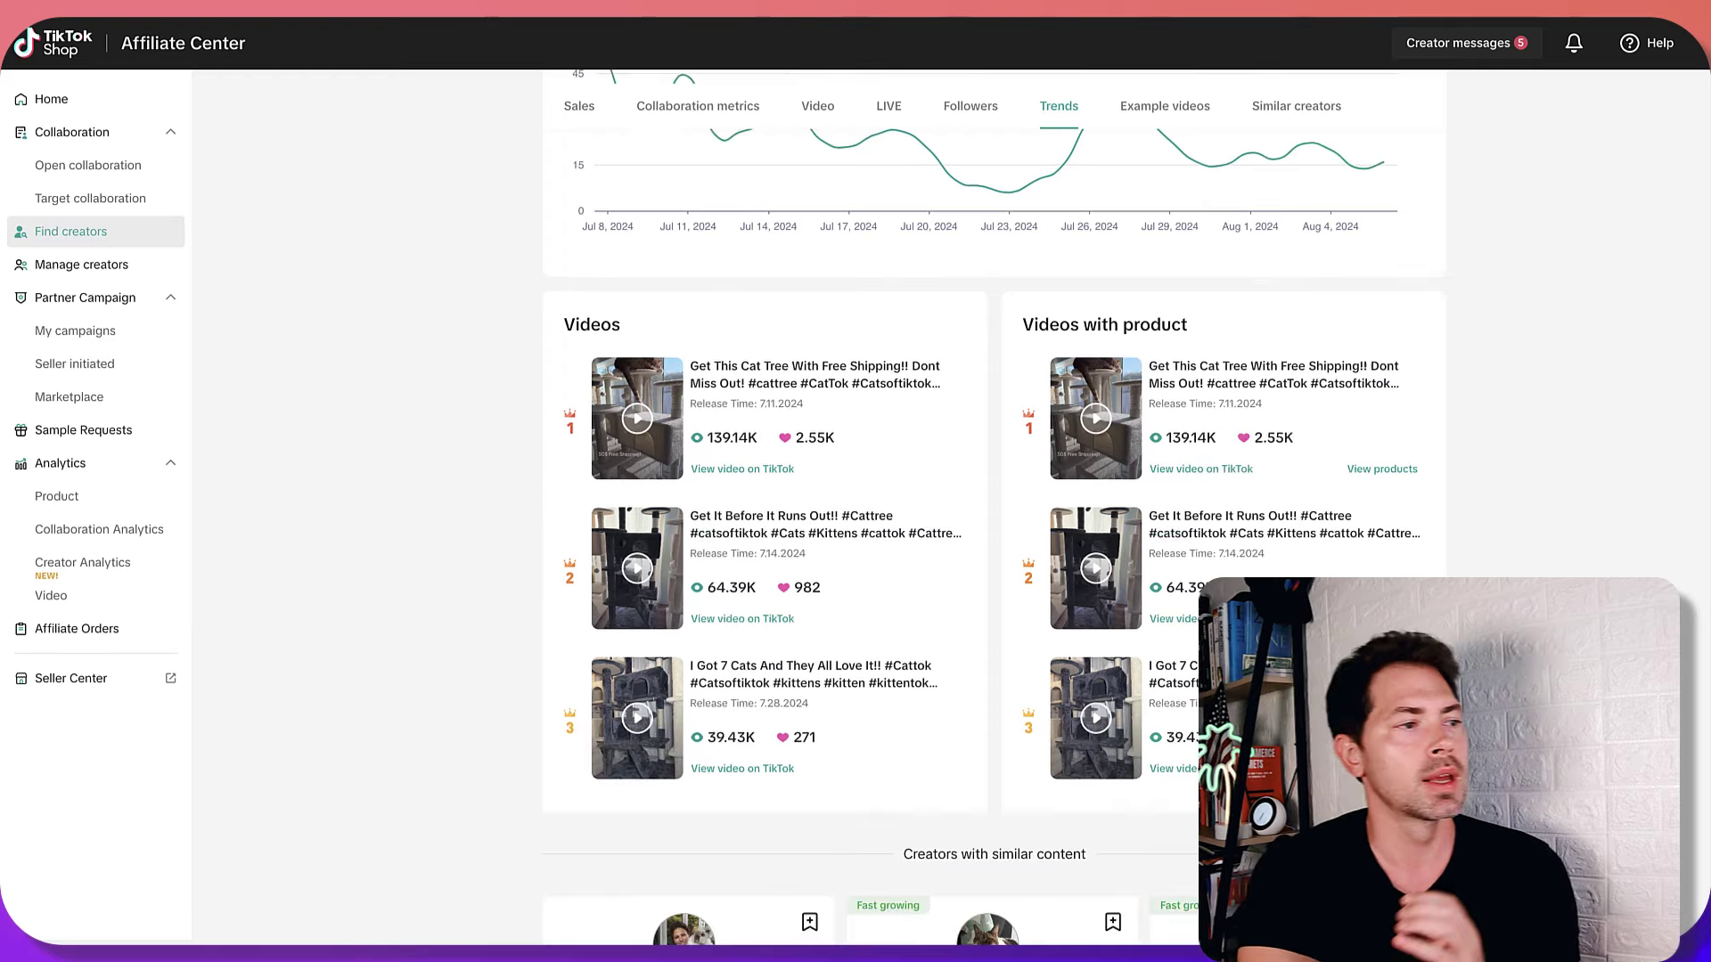
{"action": "scroll", "coordinate": [718, 348], "scroll_direction": "up", "scroll_amount": 3}
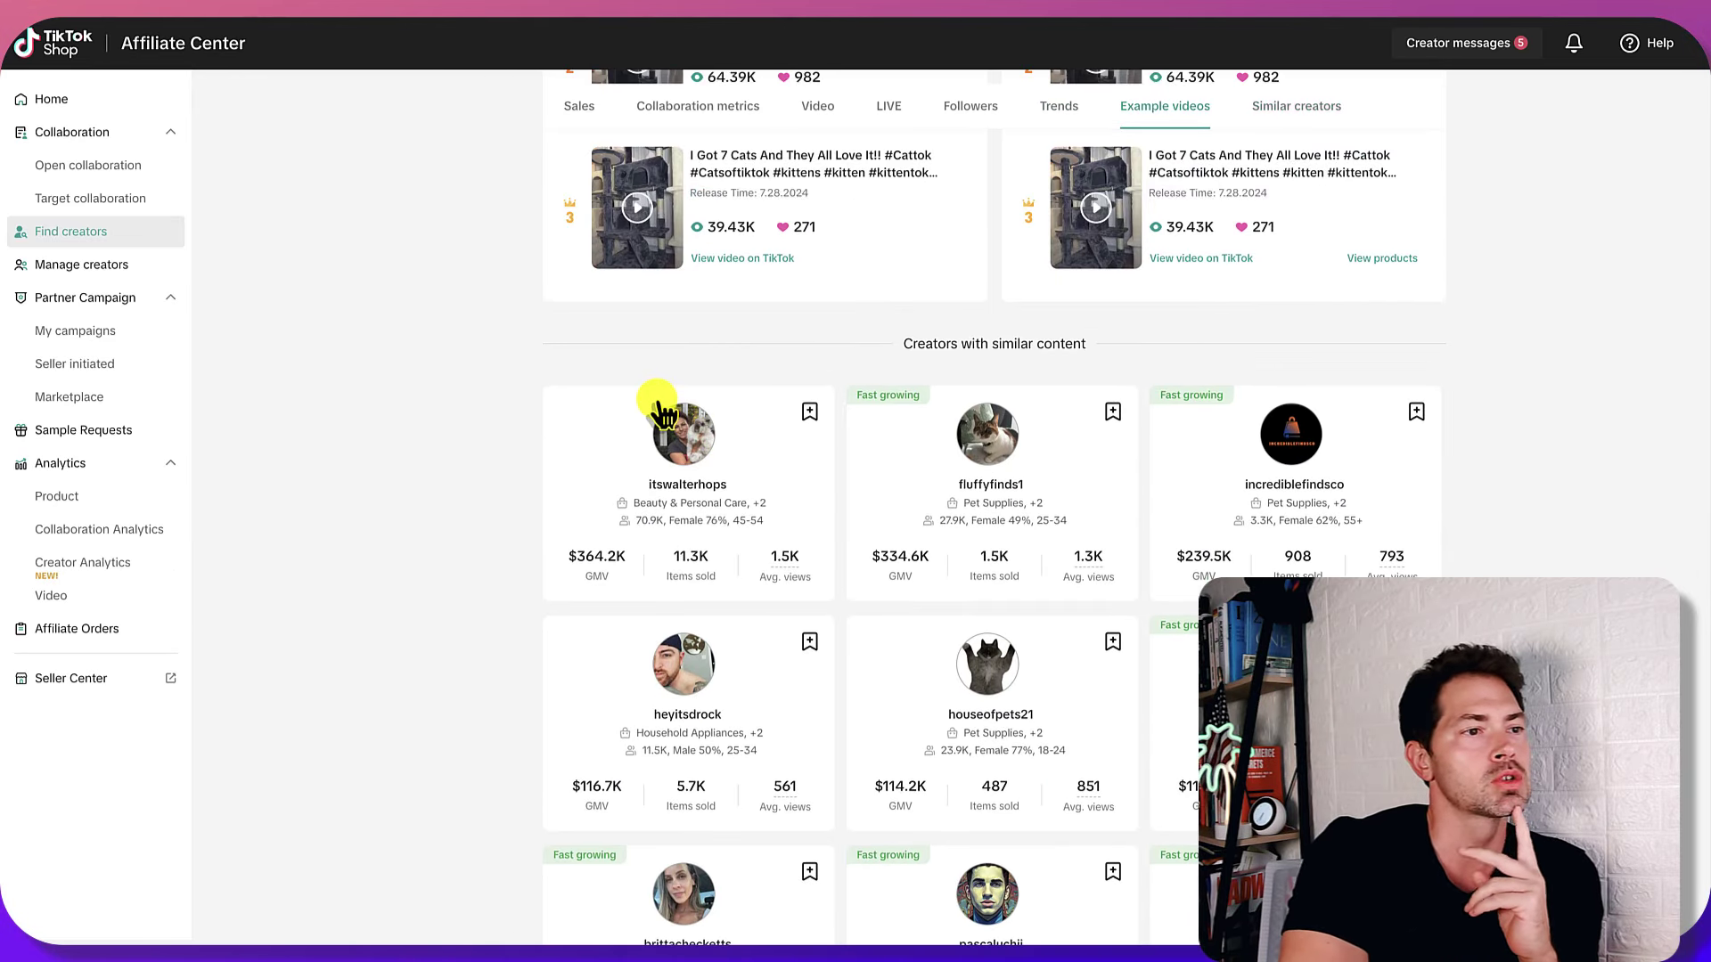
{"action": "scroll", "coordinate": [663, 412], "scroll_direction": "up", "scroll_amount": 15}
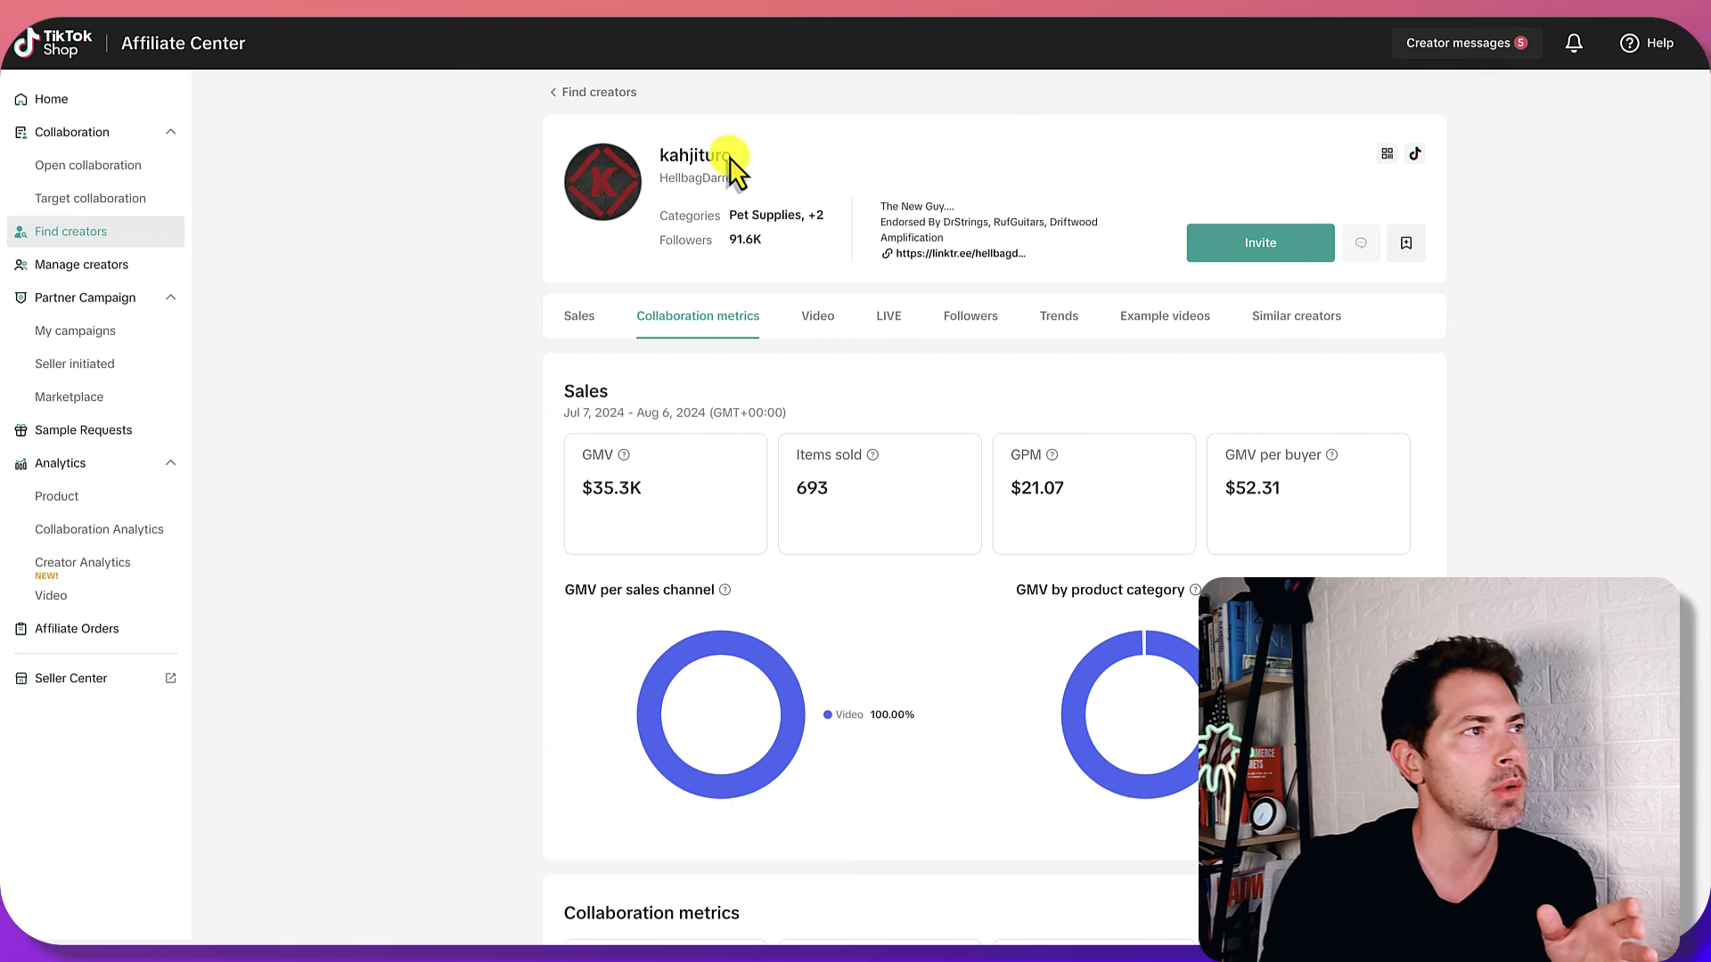
{"action": "left_click", "coordinate": [606, 93]}
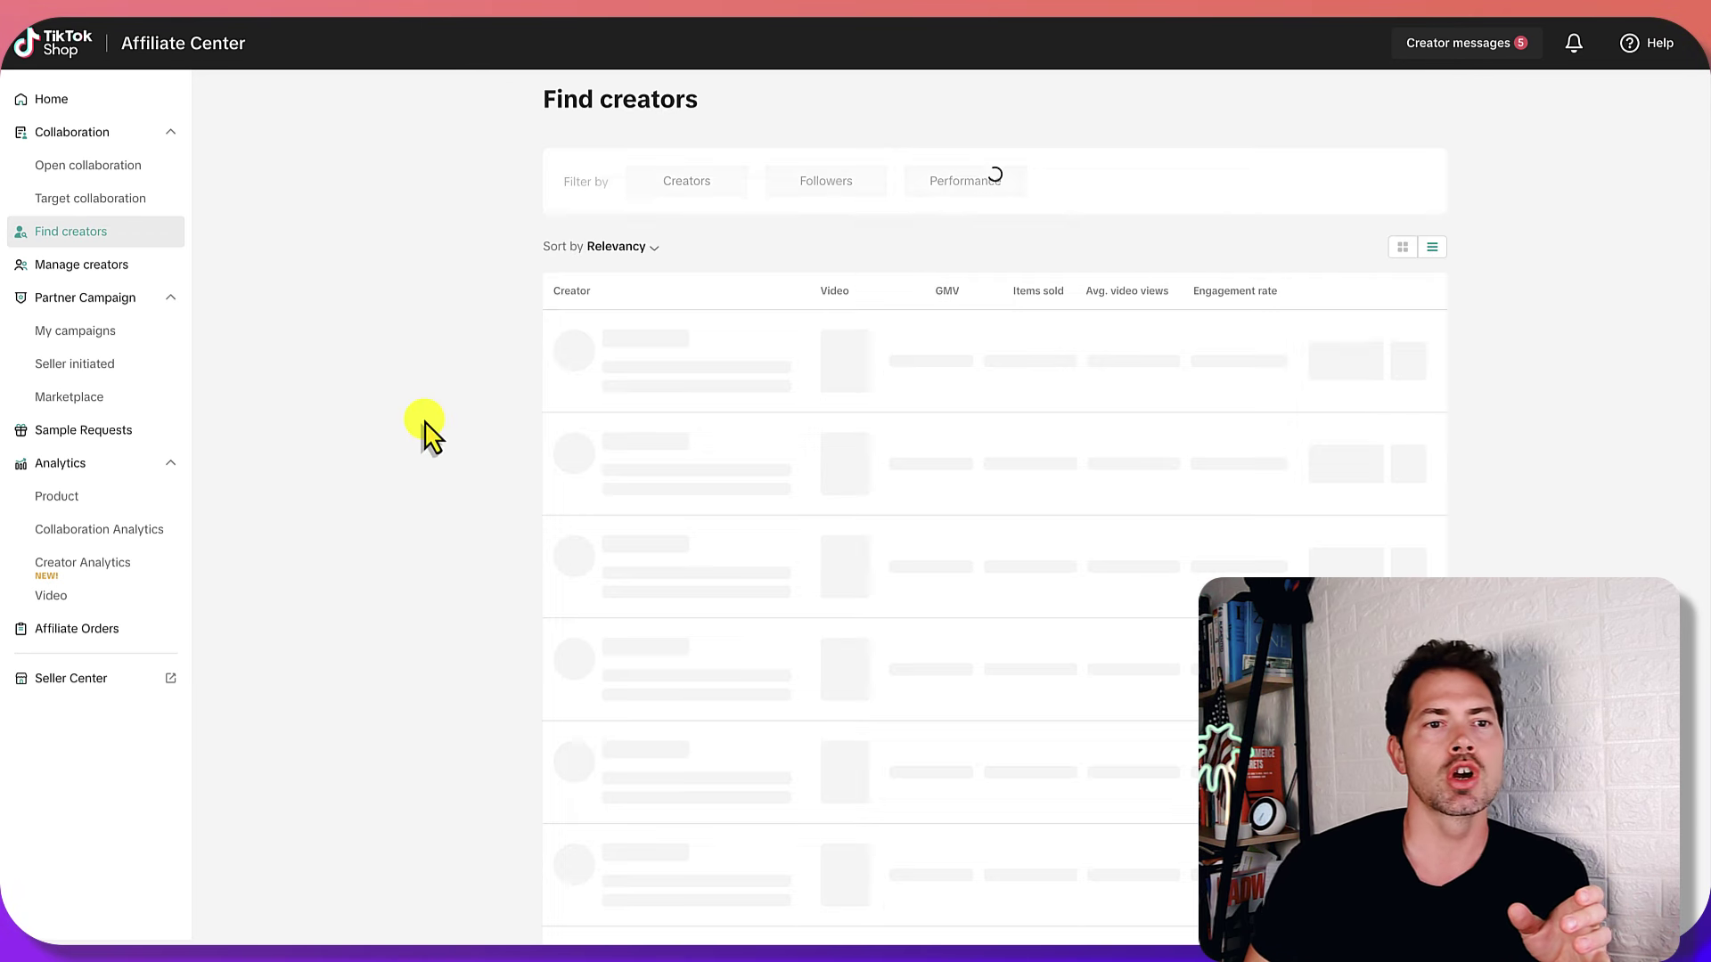